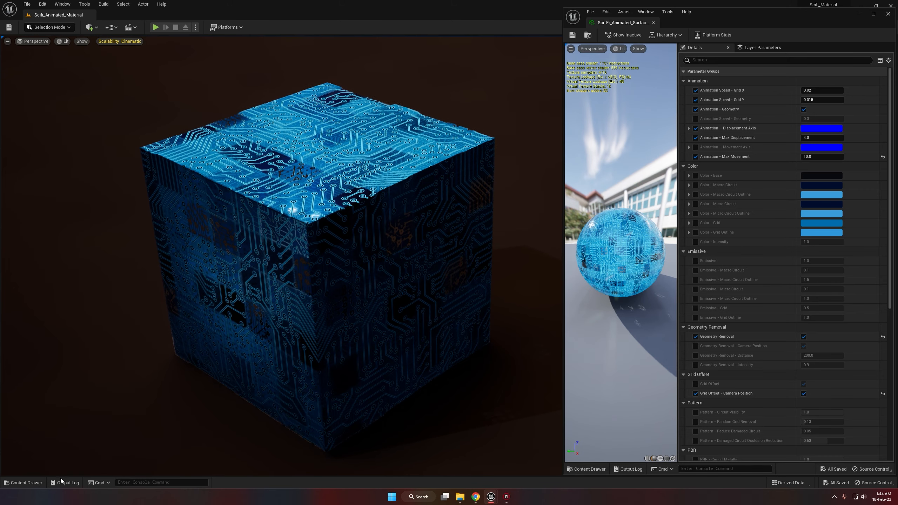
Step: Apply the Sci-Fi_Animated_Surface_Geo_Removal material instance from the Instances folder to the cube in the level
left_click(20, 486)
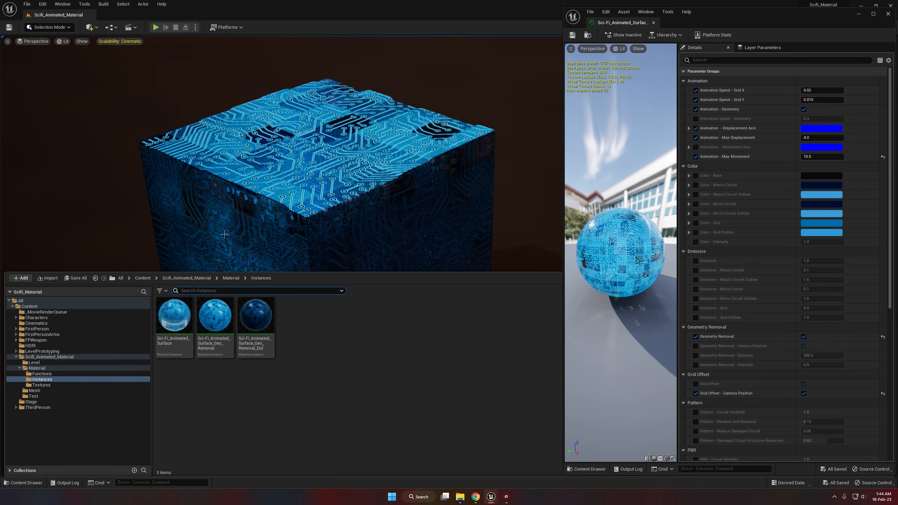
mouse_move(224, 329)
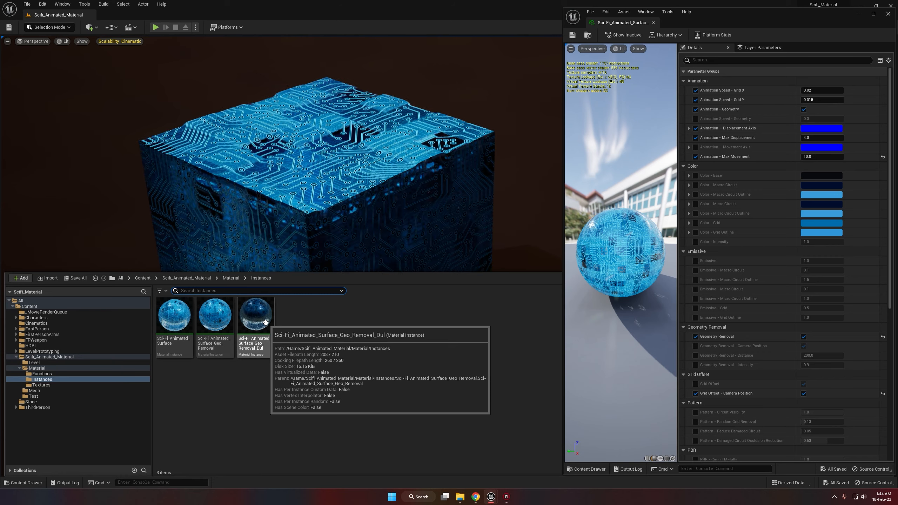
left_click(214, 319)
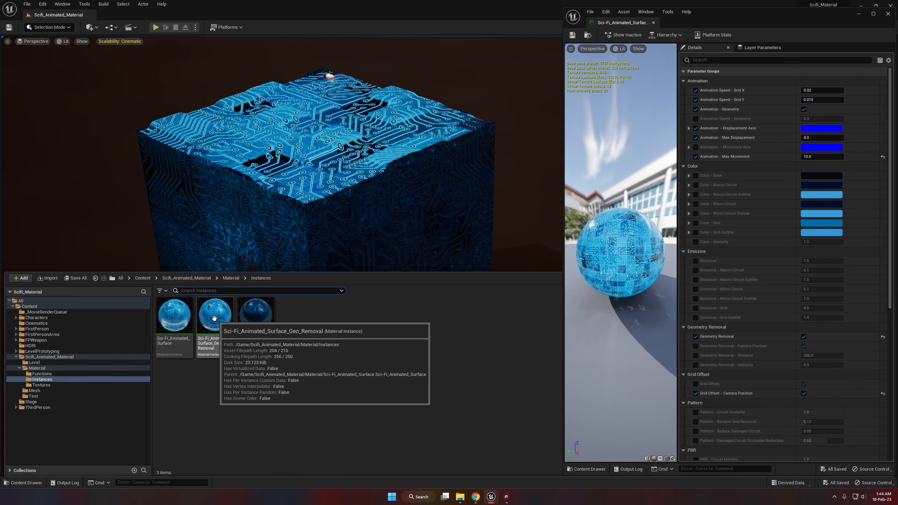
left_click_drag(214, 319, 343, 250)
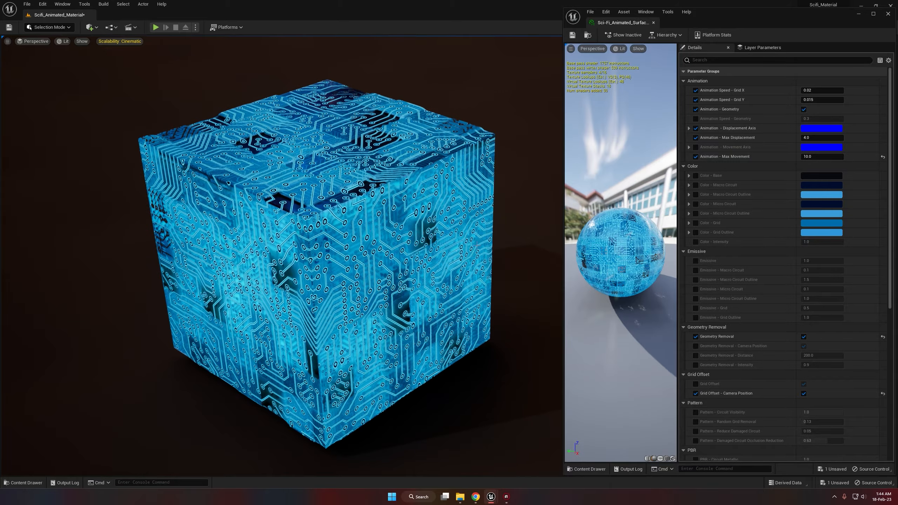
left_click(526, 209)
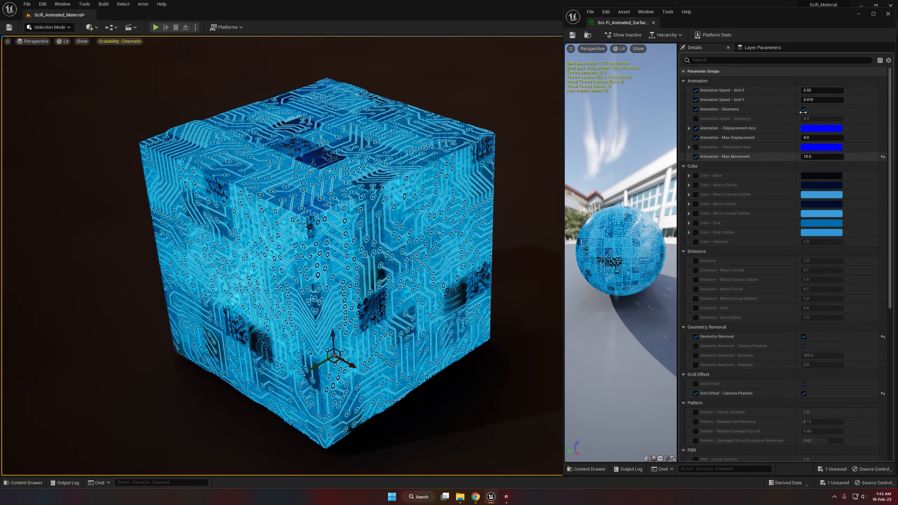
Step: Try Animation Speed - Grid X and Grid Y at 0.5, and reset both to their default values
left_click(821, 90)
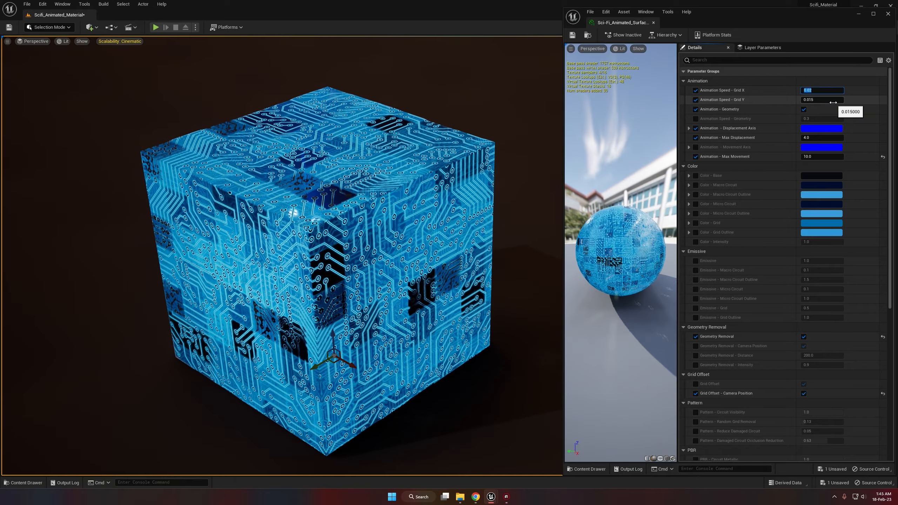
type("0.")
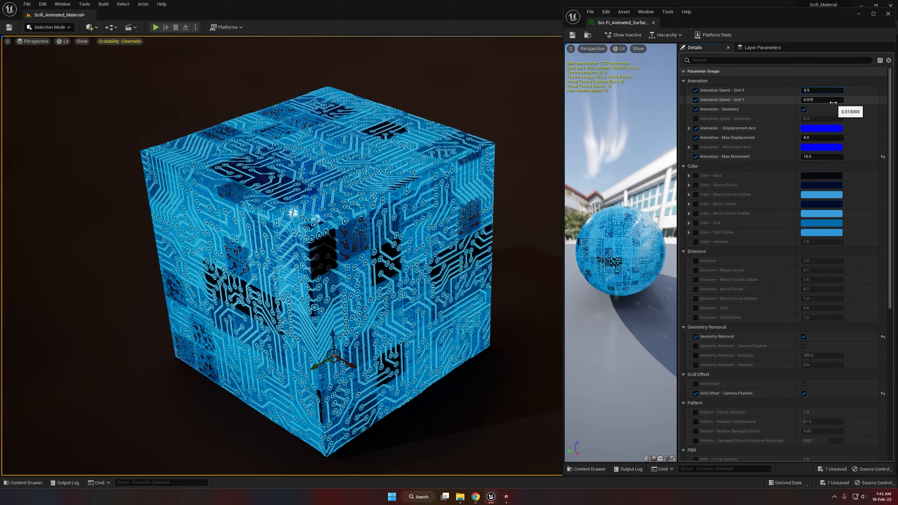
key("Return")
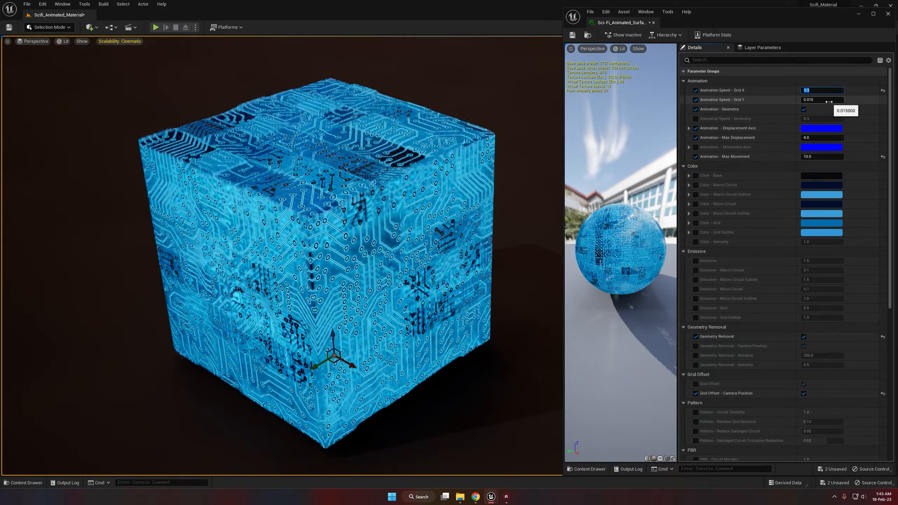
left_click(820, 101)
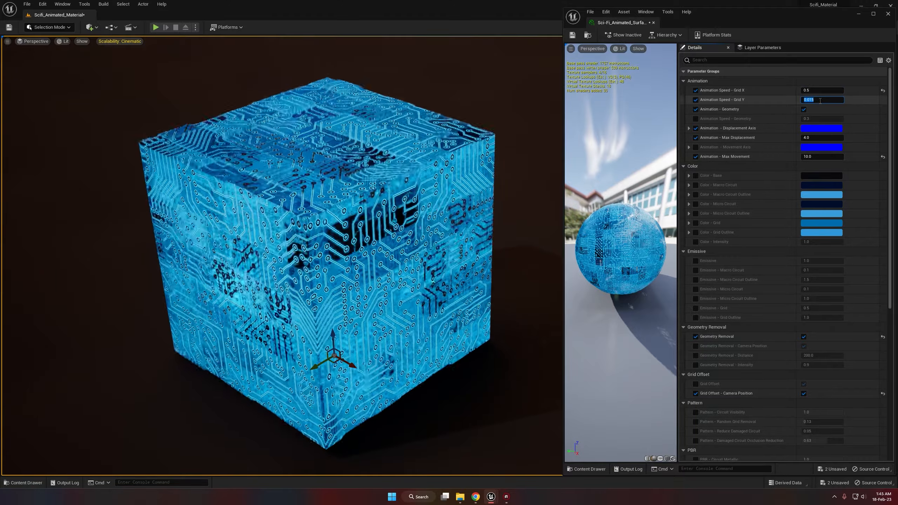
type("0")
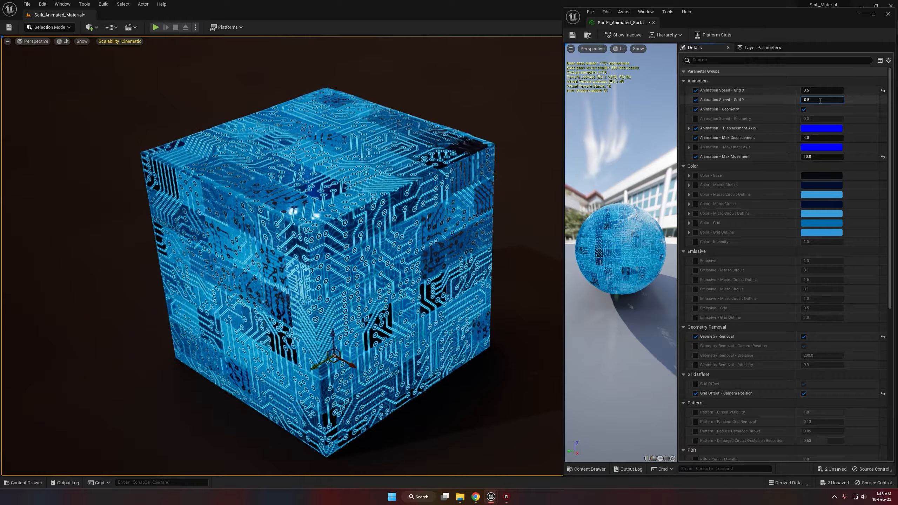
key("Return")
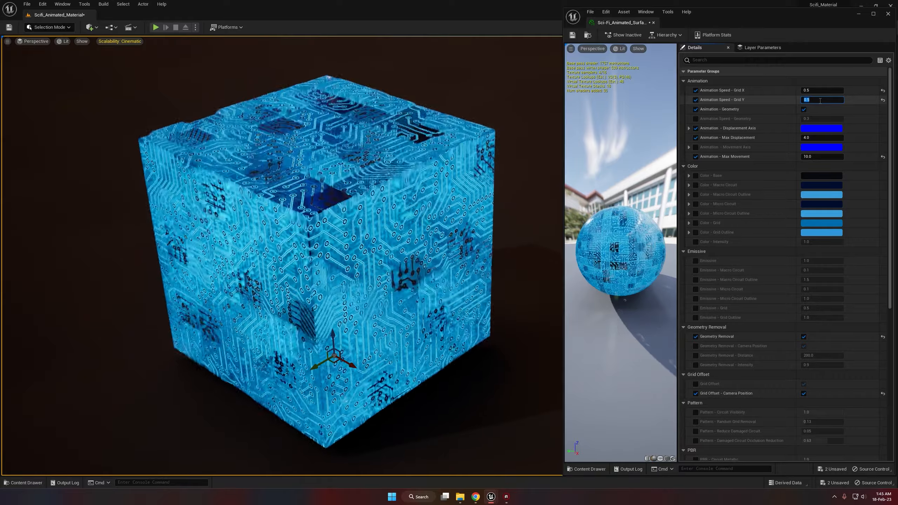
left_click(883, 101)
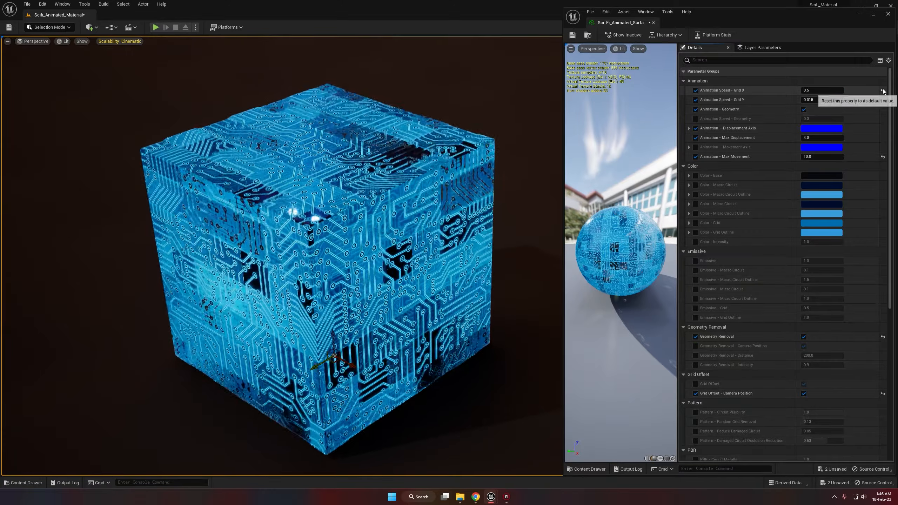
left_click(883, 91)
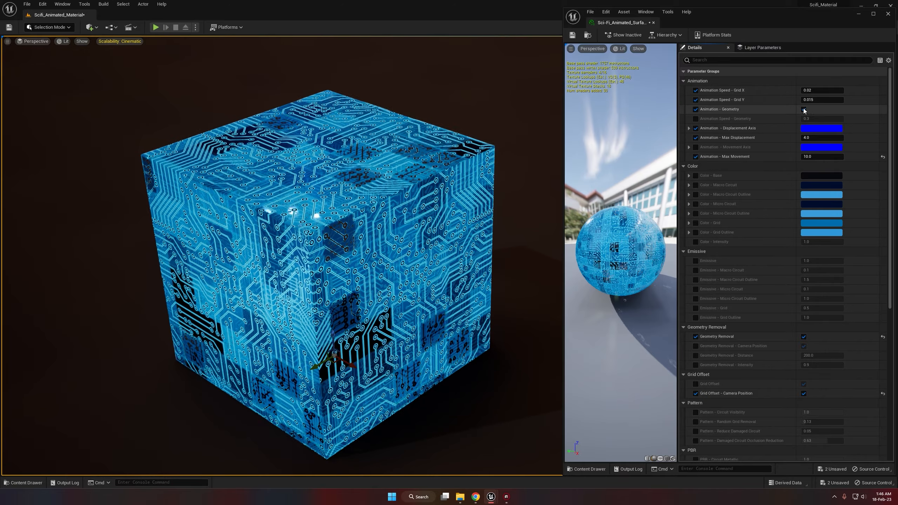
Step: Switch Animation - Geometry off and back on, and enable the Animation Speed - Geometry override
left_click(804, 109)
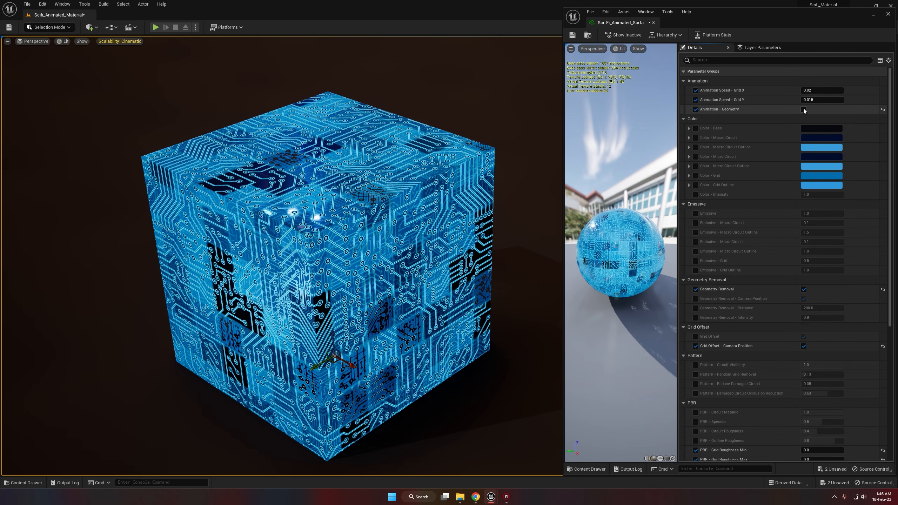
left_click(804, 110)
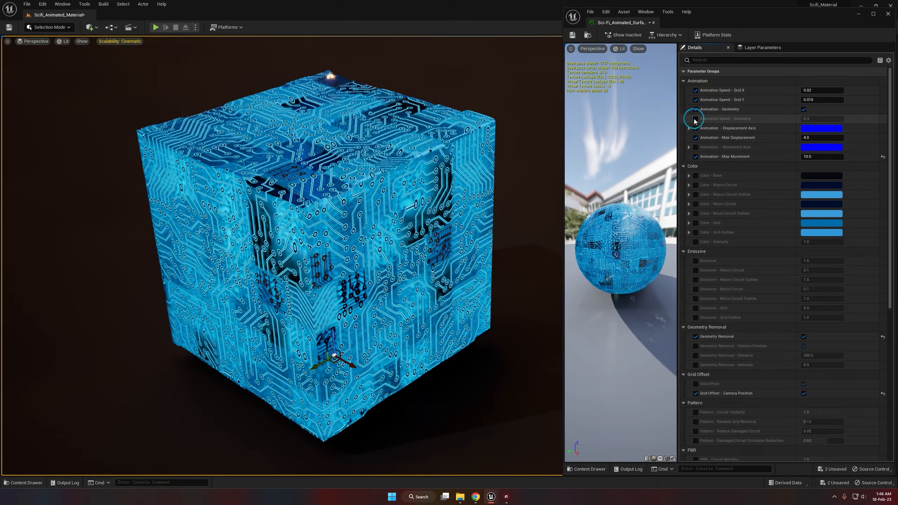
left_click(695, 119)
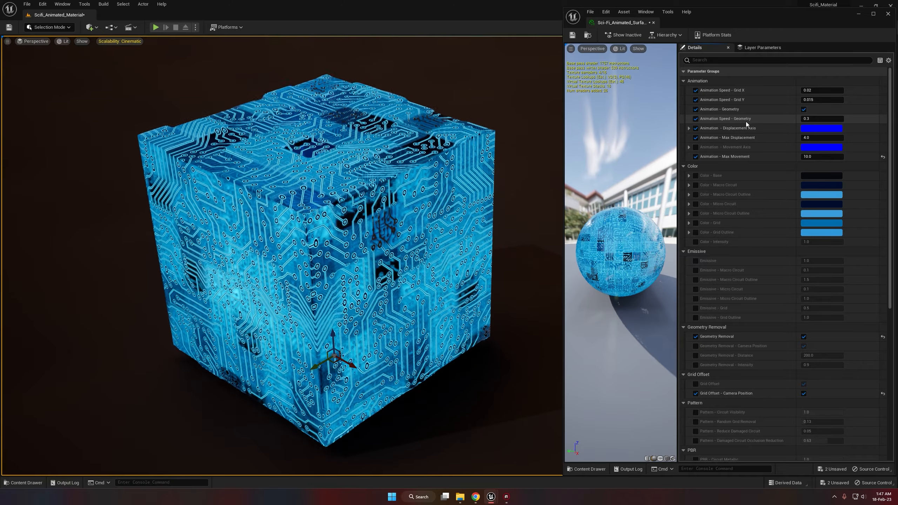
Step: Try Animation Speed - Geometry at 1 and reset it to its default value
left_click(815, 120)
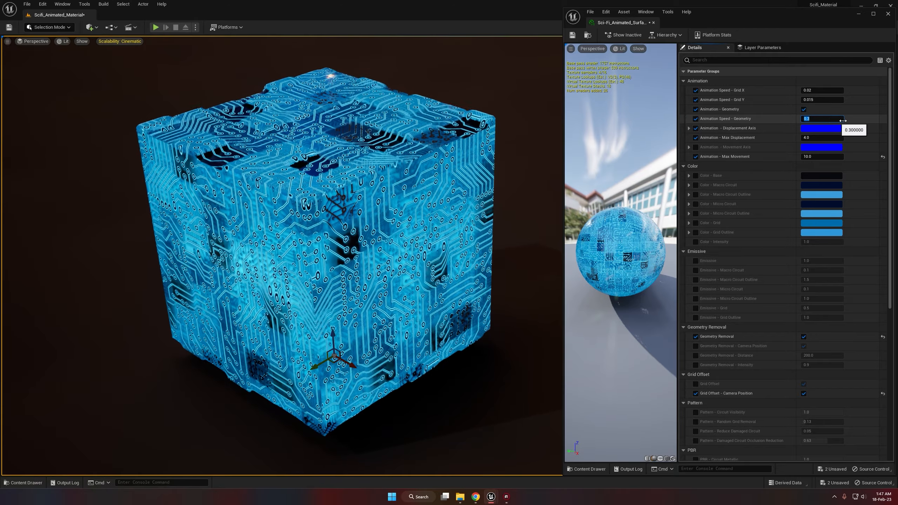
left_click(849, 120)
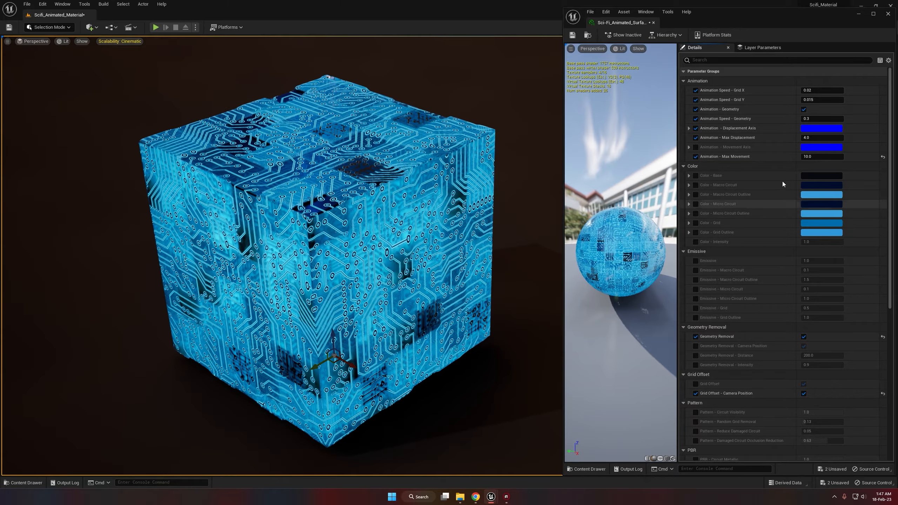
left_click(813, 119)
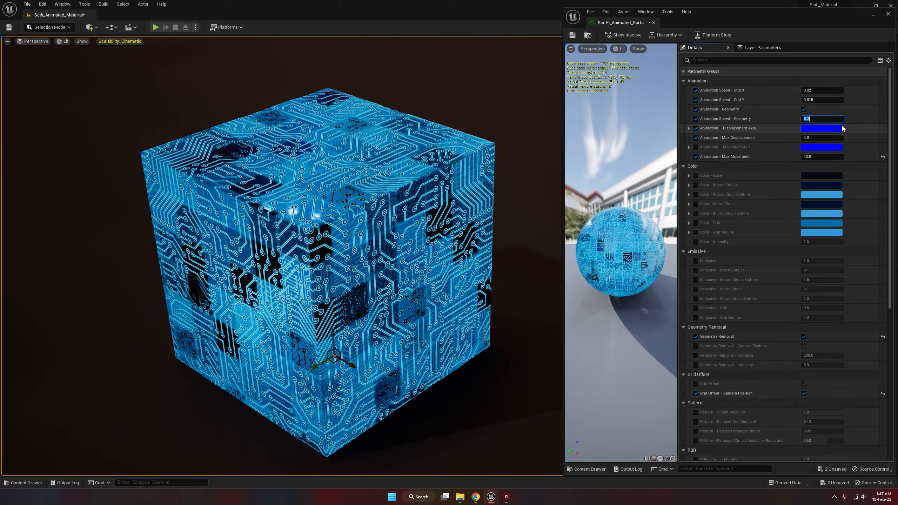
type("1")
key("Return")
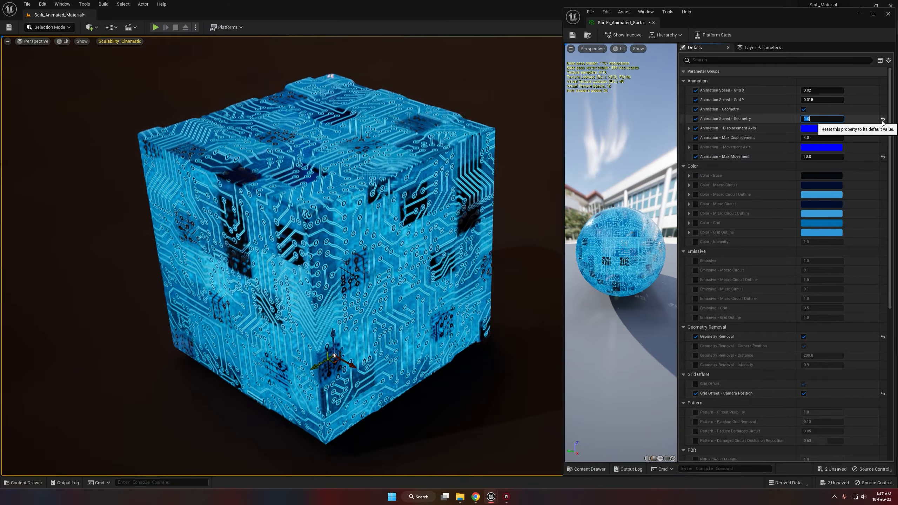
left_click(882, 119)
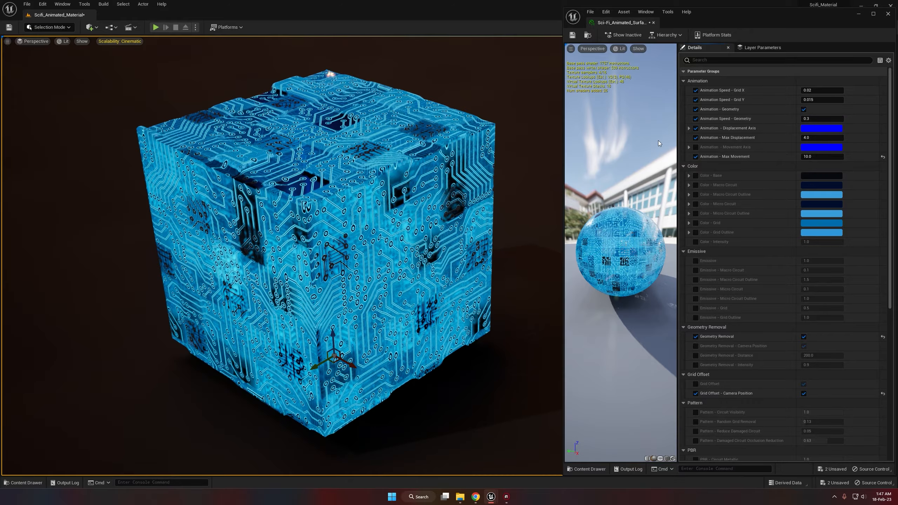
Step: Expand Animation - Displacement Axis and set its R and G components to 1
left_click(689, 127)
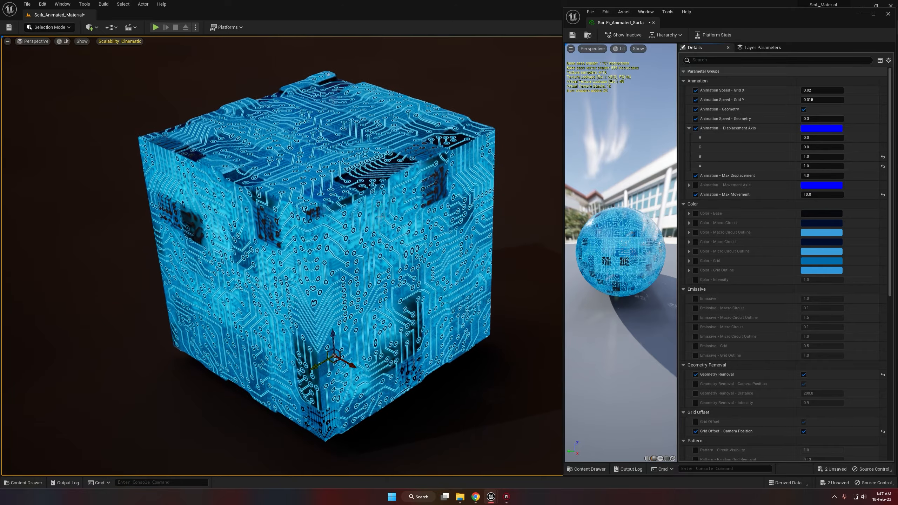
left_click(810, 146)
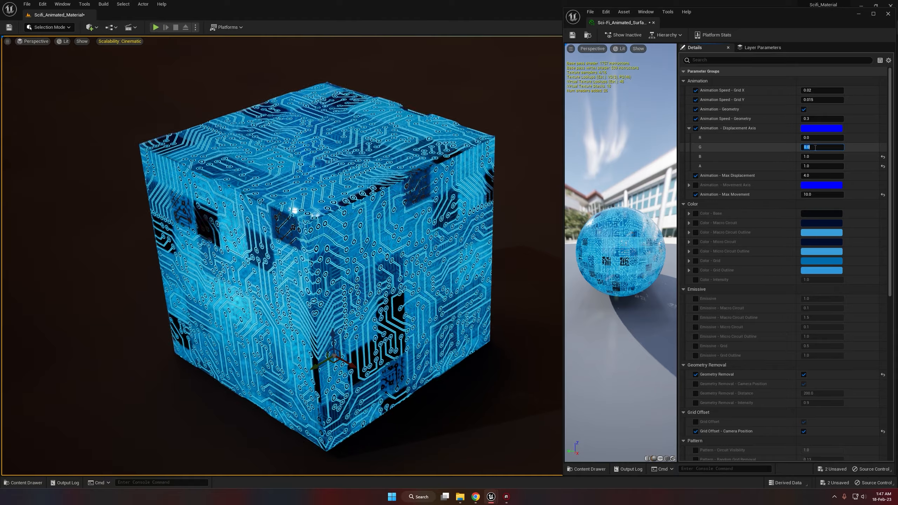
left_click(772, 151)
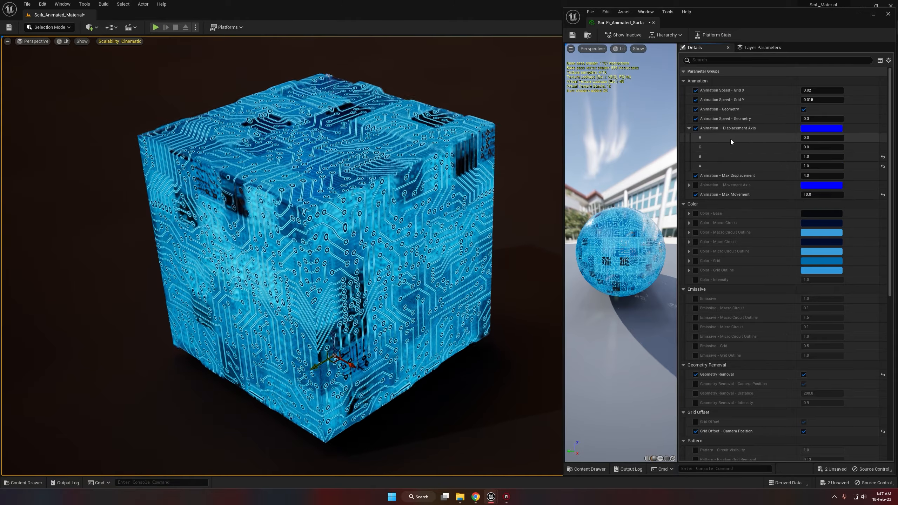
left_click(811, 137)
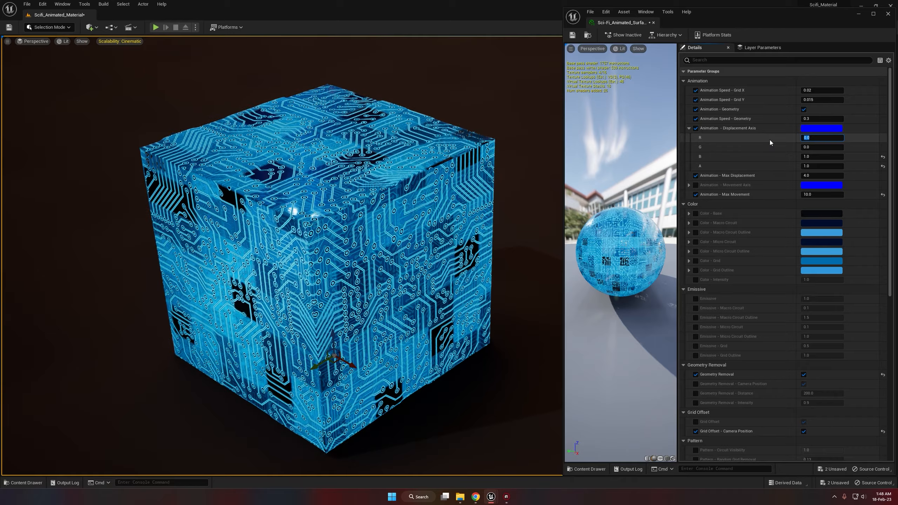
type("1")
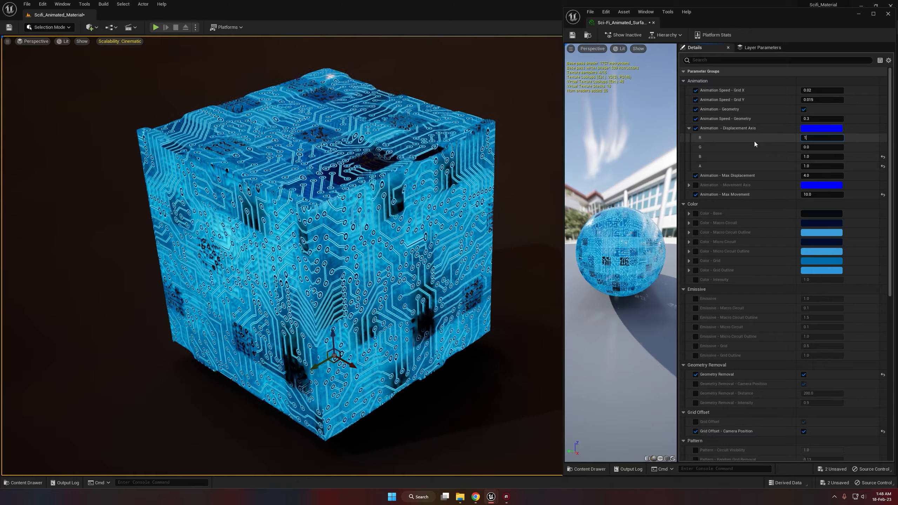
key("Return")
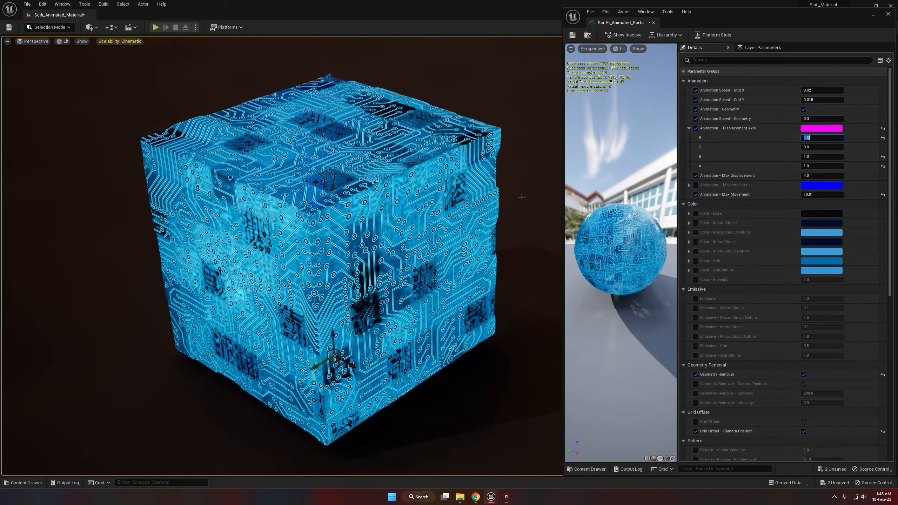
left_click(824, 147)
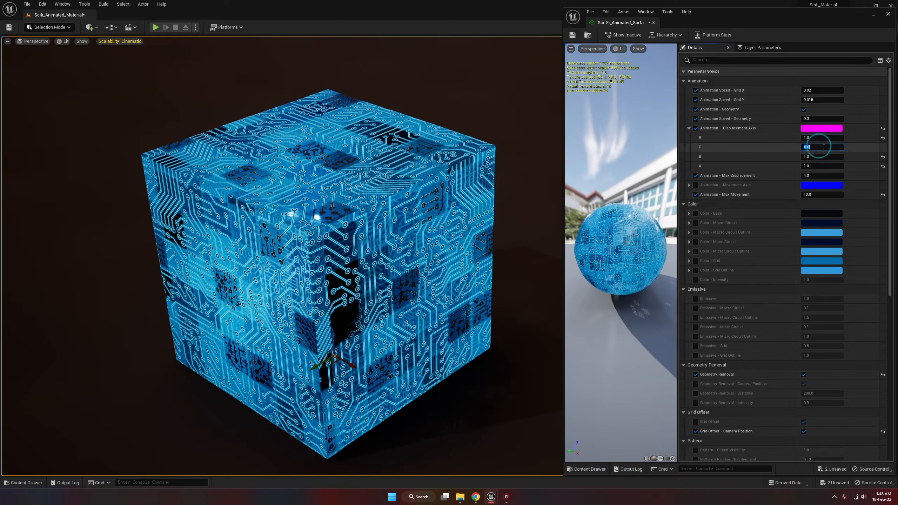
type("1")
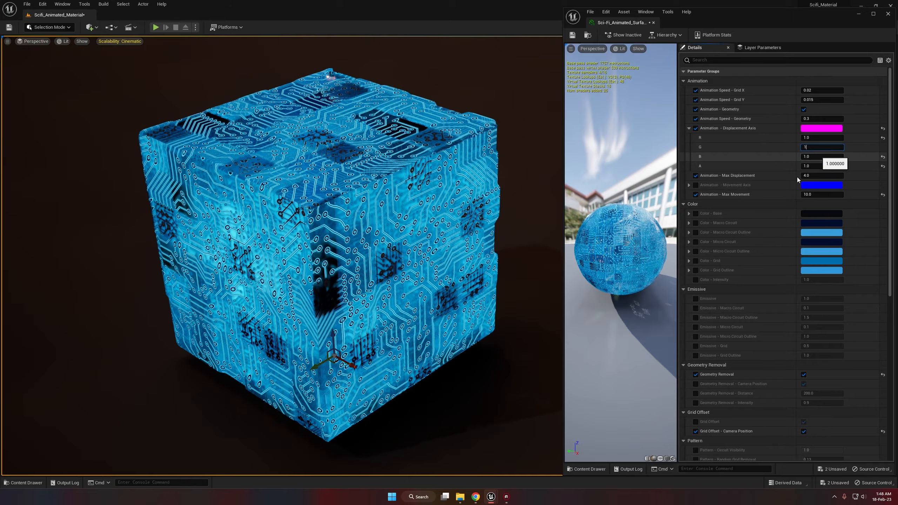
key("Return")
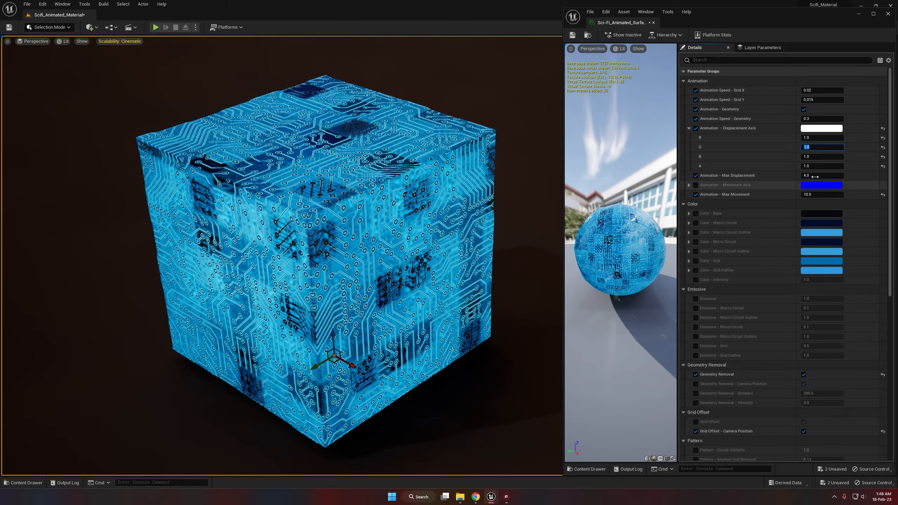
Step: Set Animation - Max Displacement to 10 and raise it to 25
left_click(835, 176)
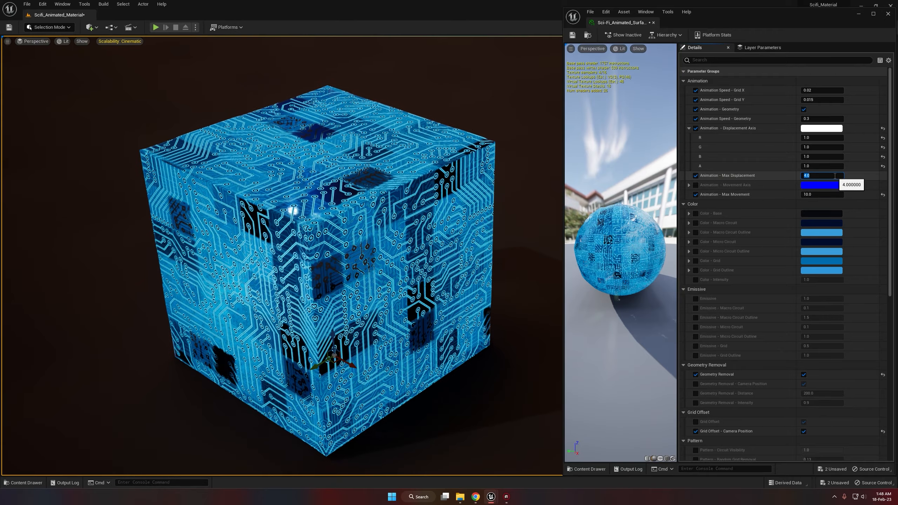
type("10")
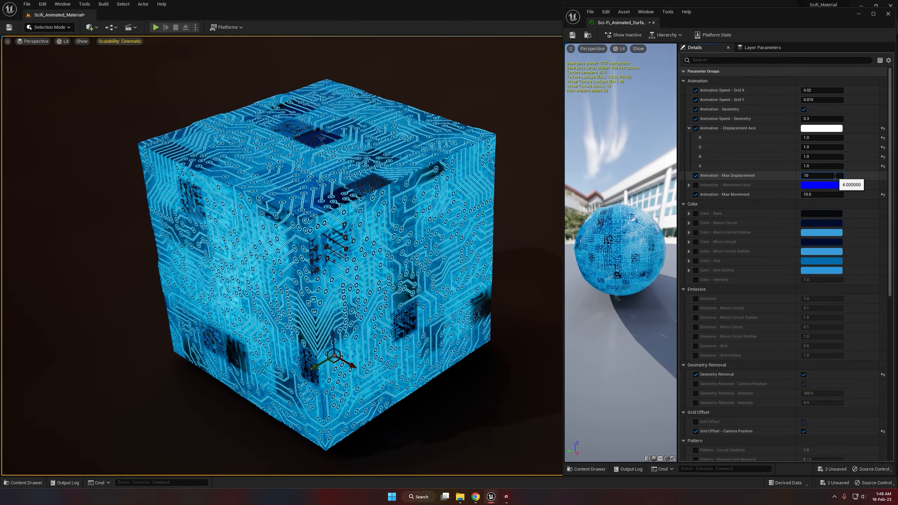
key("Return")
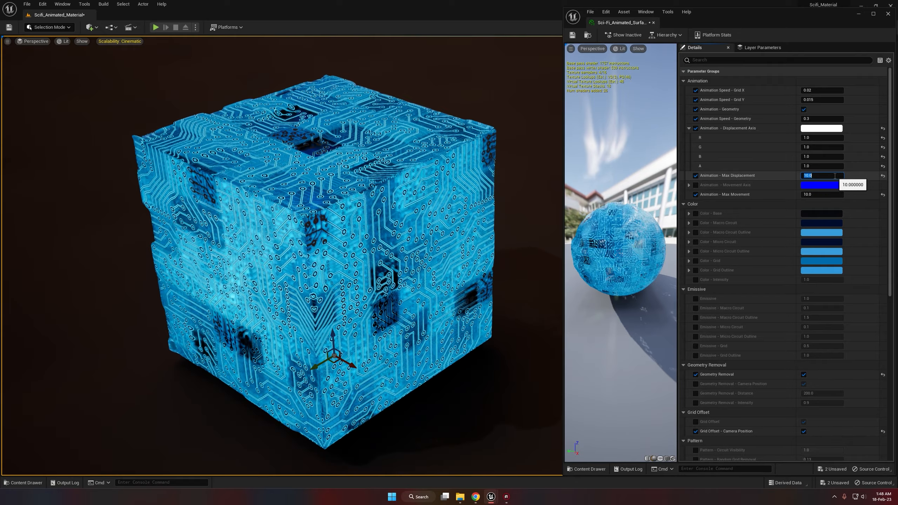
type("25")
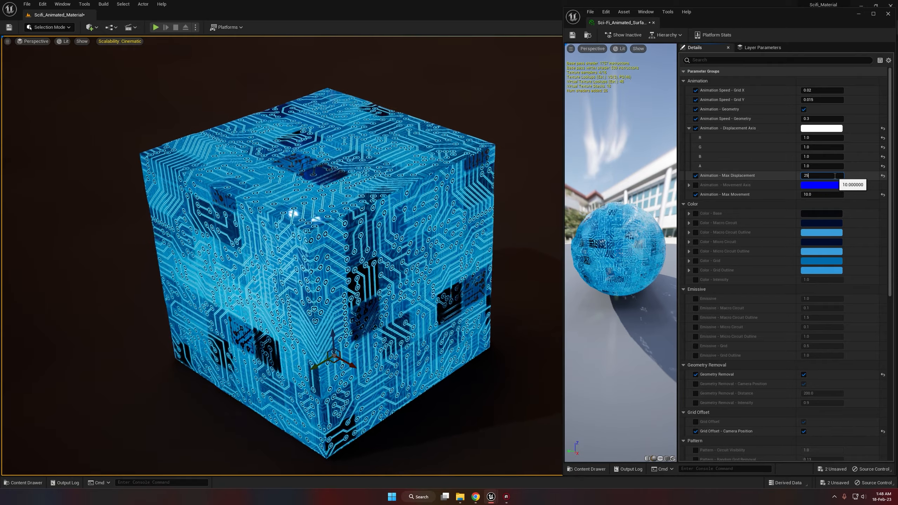
key("Return")
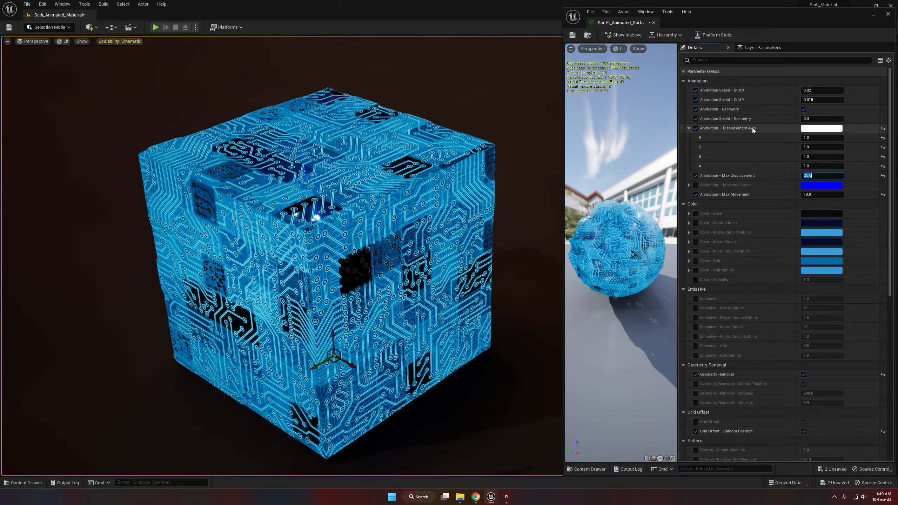
Step: Reset Animation - Displacement Axis and Animation - Max Displacement to their default values, and save the material instance
left_click(883, 129)
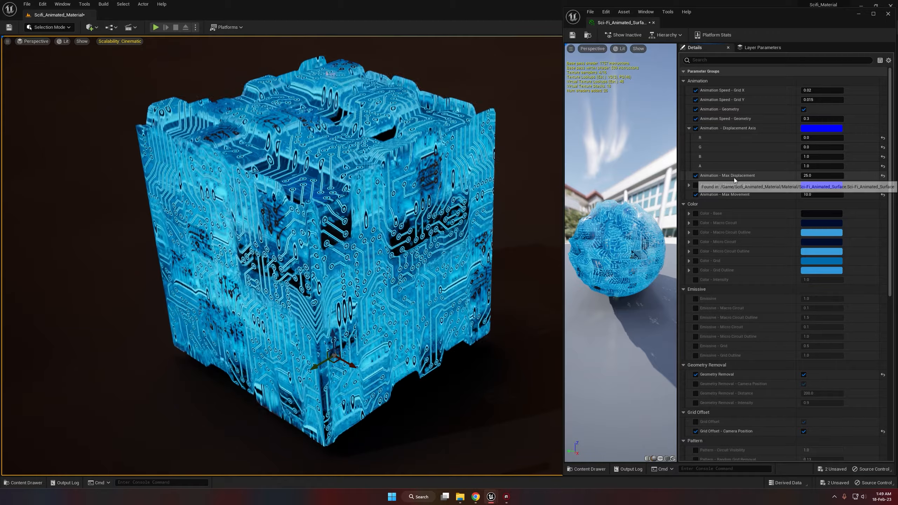
left_click(884, 176)
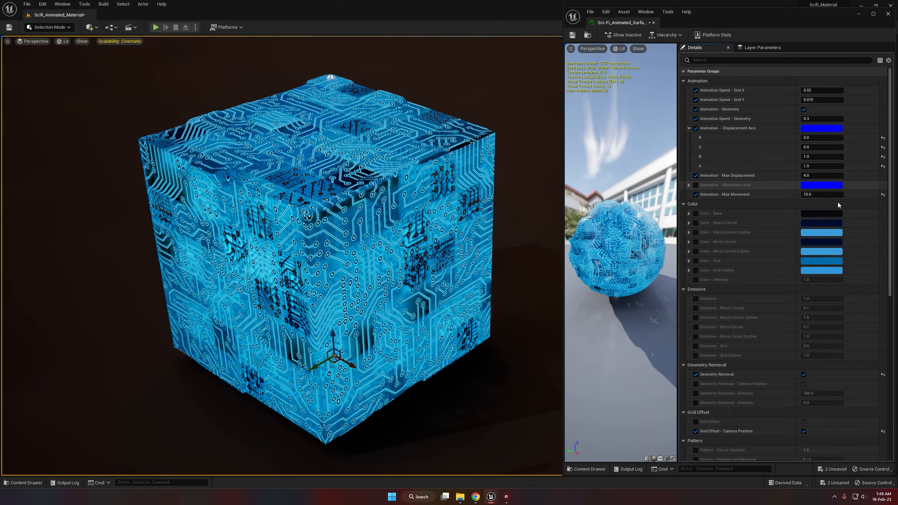
left_click(573, 35)
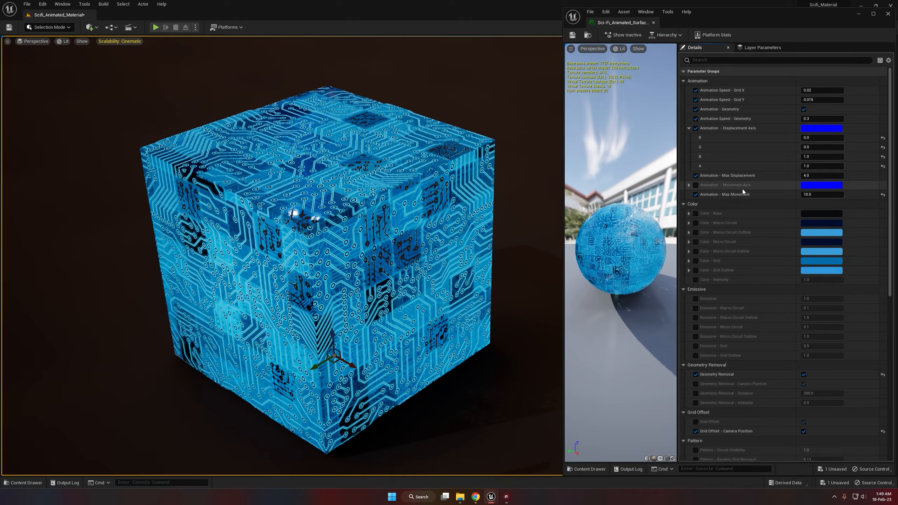
Step: Enable and expand the Animation - Movement Axis override, and set its R component to 1 and B component to 0
left_click(695, 185)
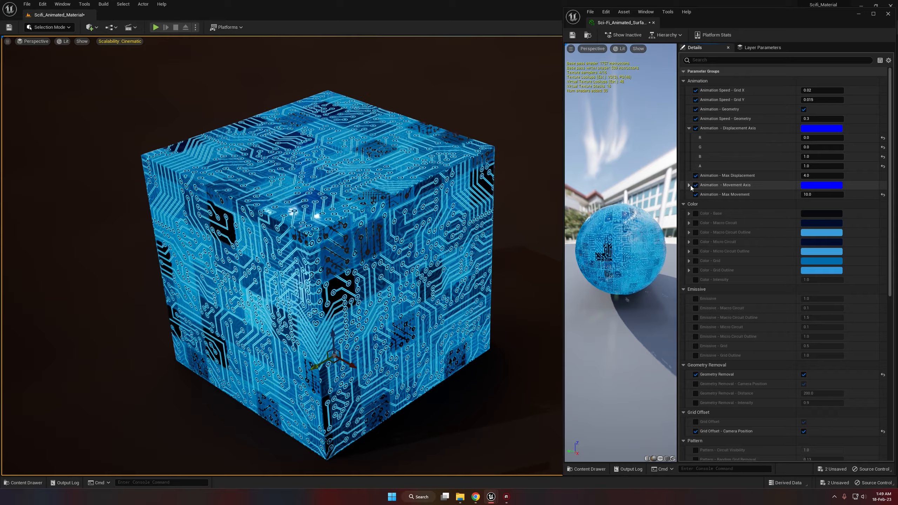
left_click(688, 185)
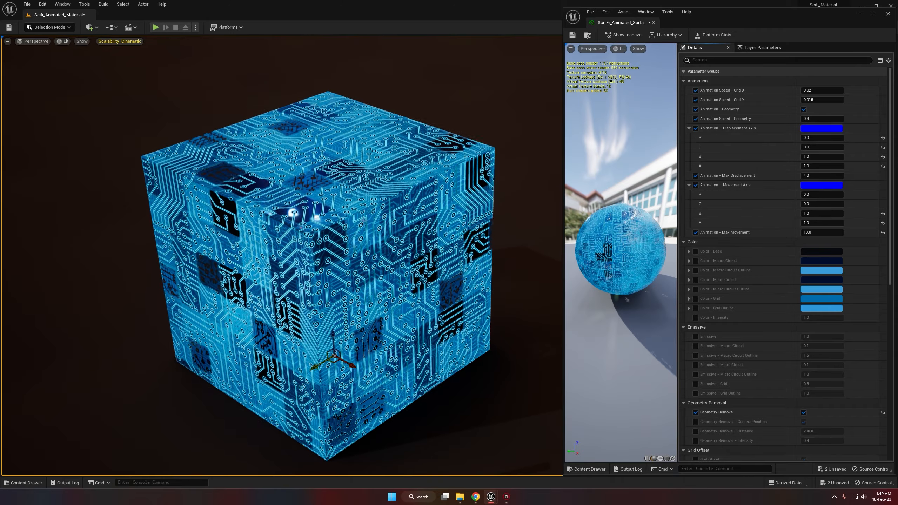
left_click(819, 197)
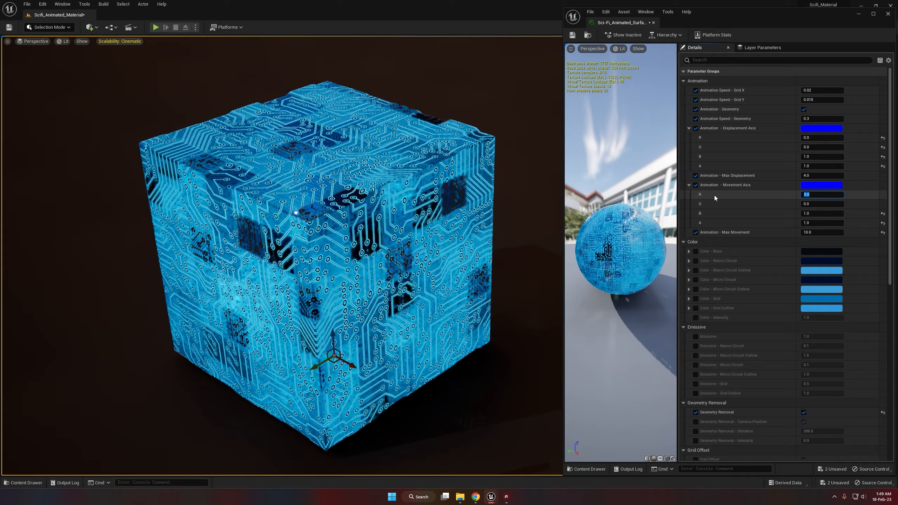
type("2")
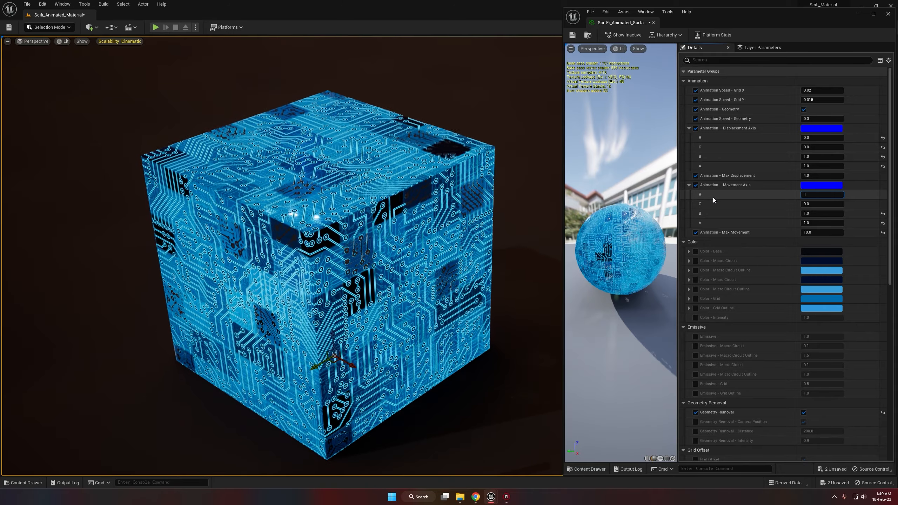
type("1")
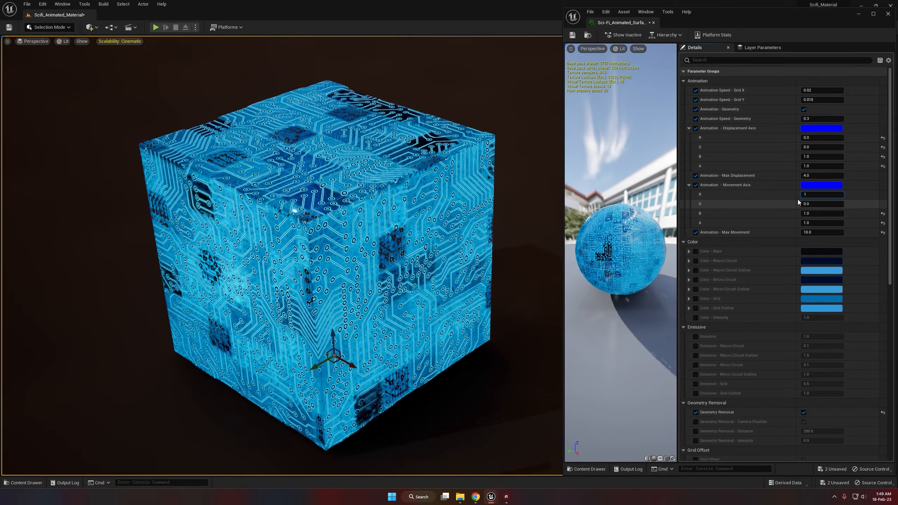
key("Return")
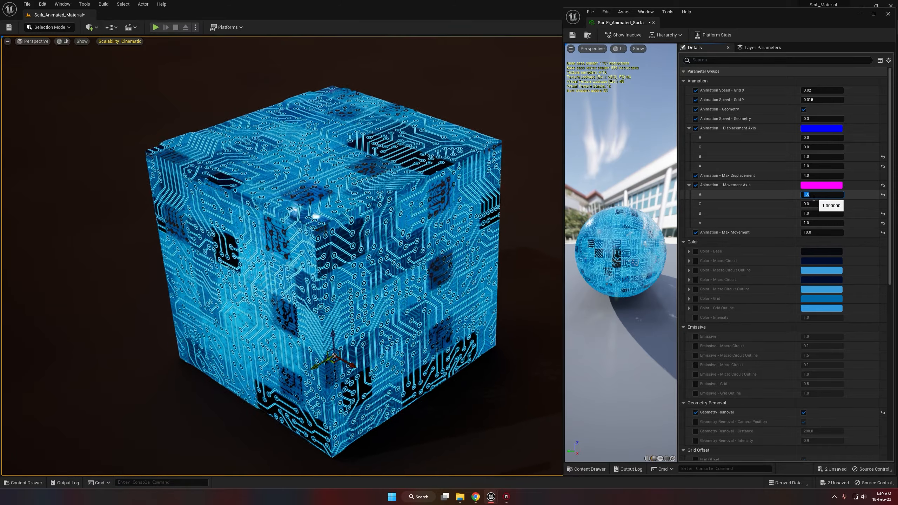
left_click(815, 214)
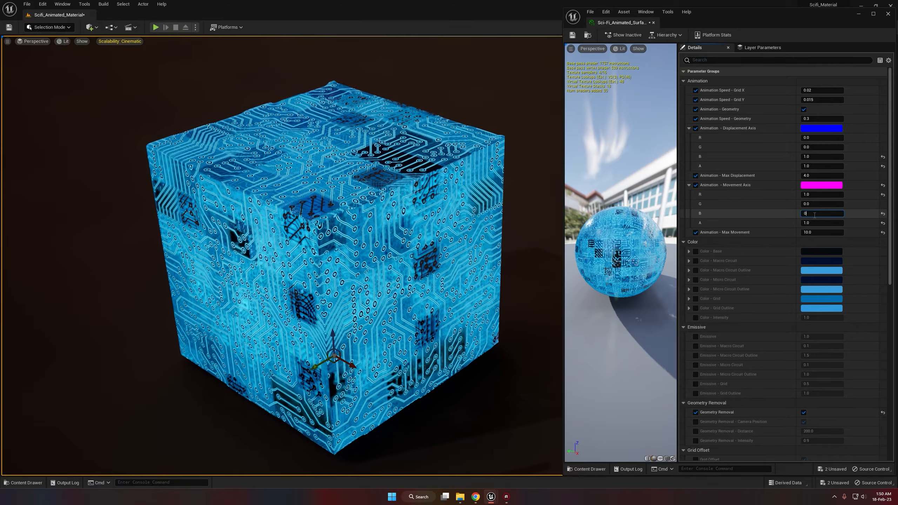
key("Return")
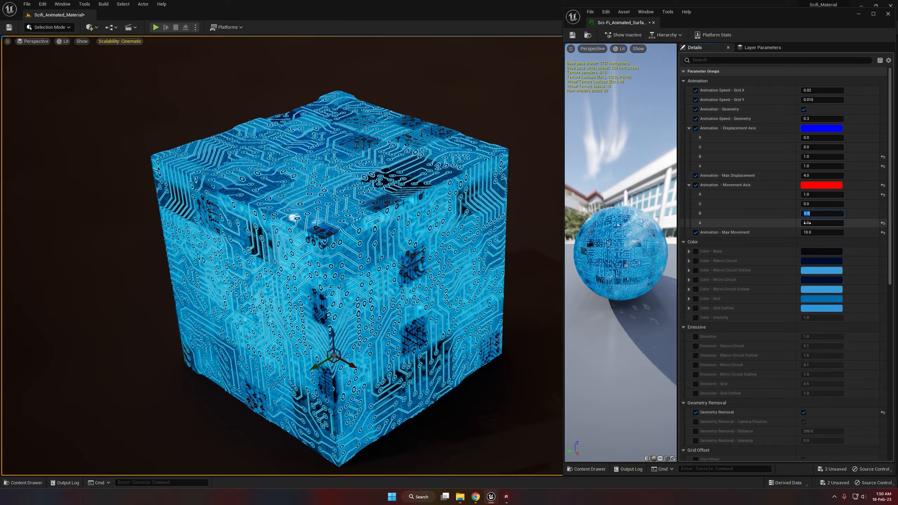
Step: Try Animation - Max Movement at 25 and raise it to about 78
left_click(816, 233)
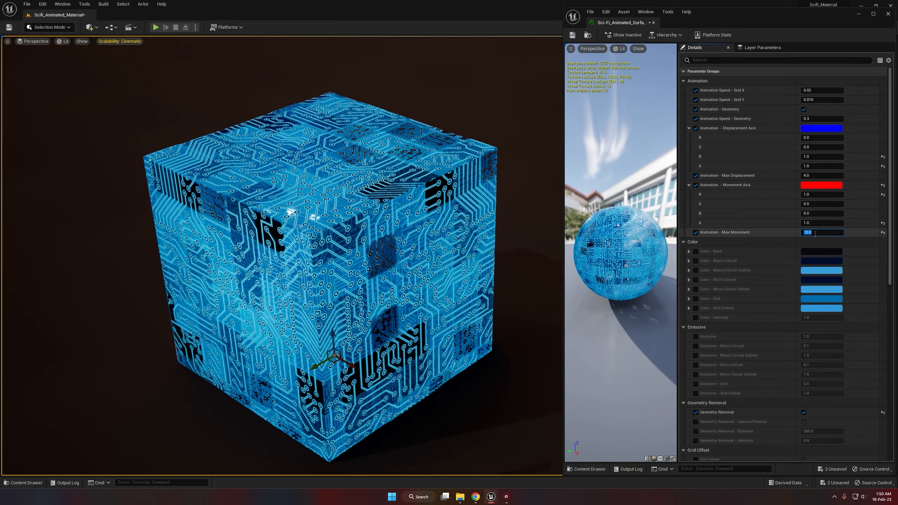
type("25")
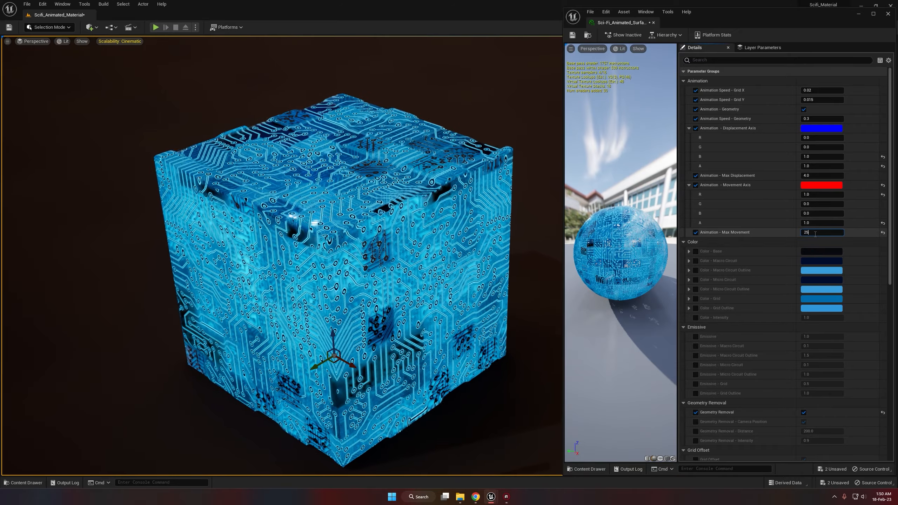
key("Return")
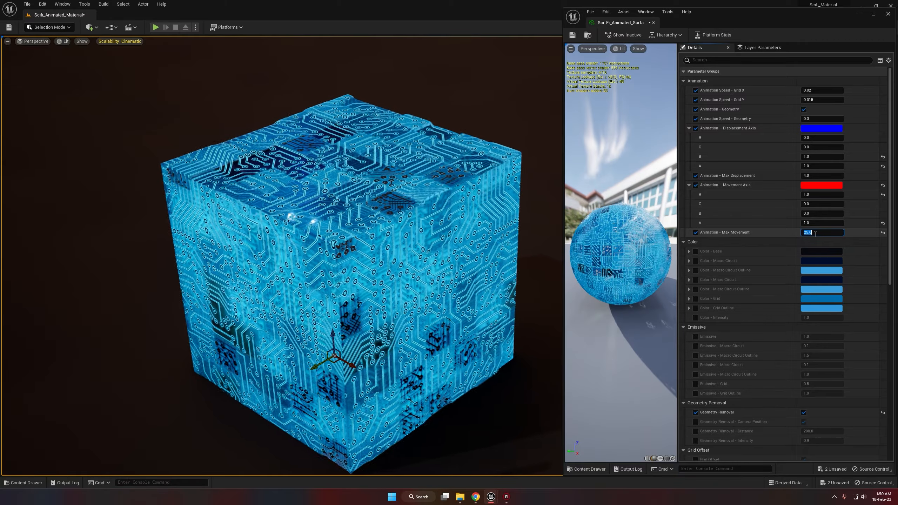
left_click(849, 235)
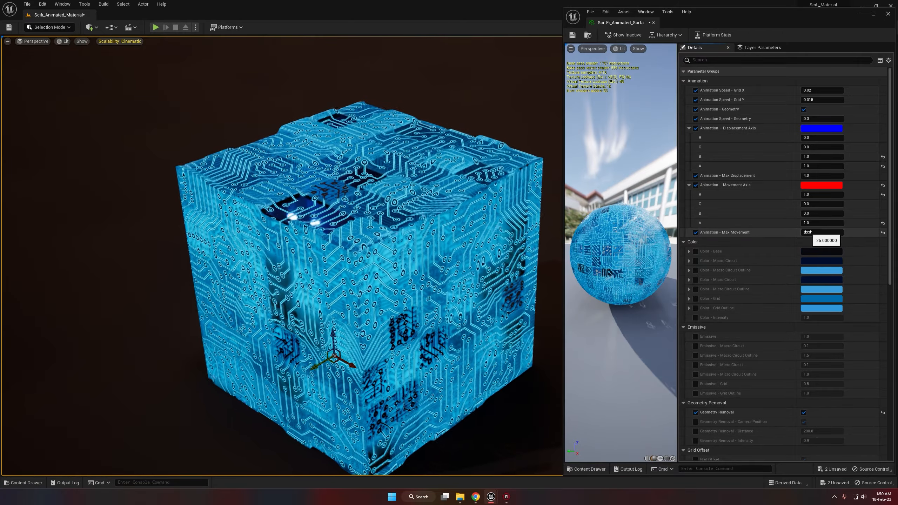
mouse_move(808, 232)
left_mouse_down()
mouse_move(839, 233)
mouse_move(810, 232)
left_mouse_up()
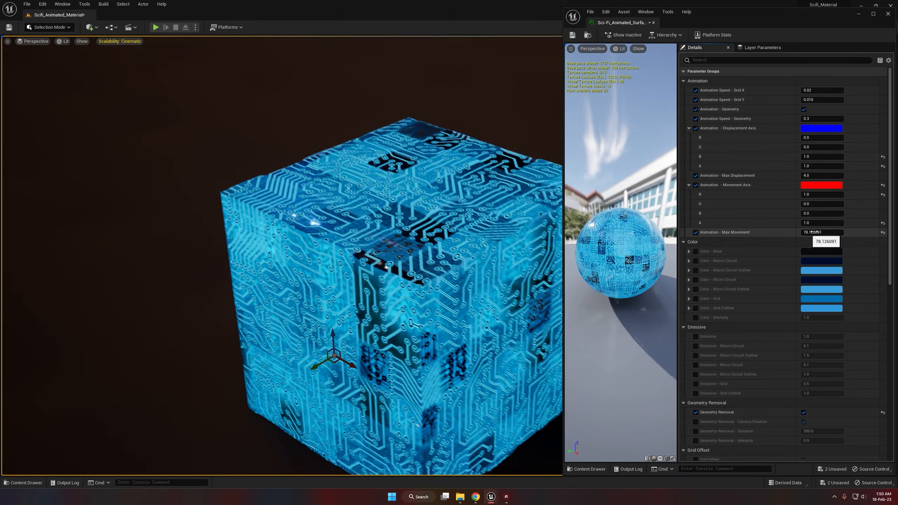
Step: Reset Animation - Max Movement and Animation - Movement Axis to their default values
left_click(883, 232)
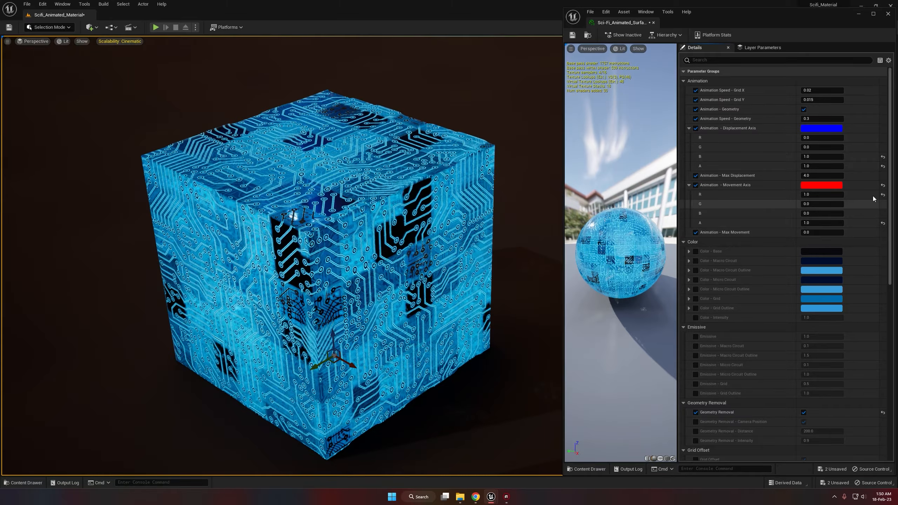
left_click(883, 185)
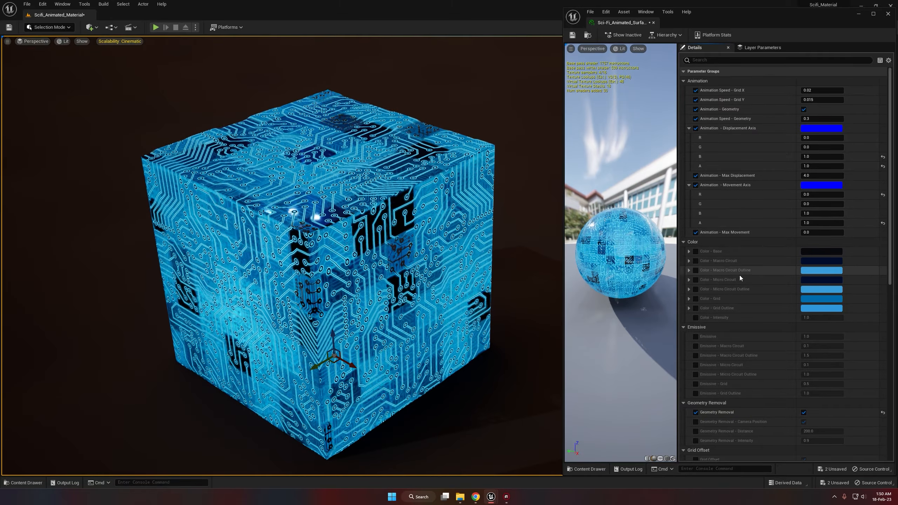
Step: Set Animation - Max Movement to 20 and save the material instance
left_click(826, 233)
type("20")
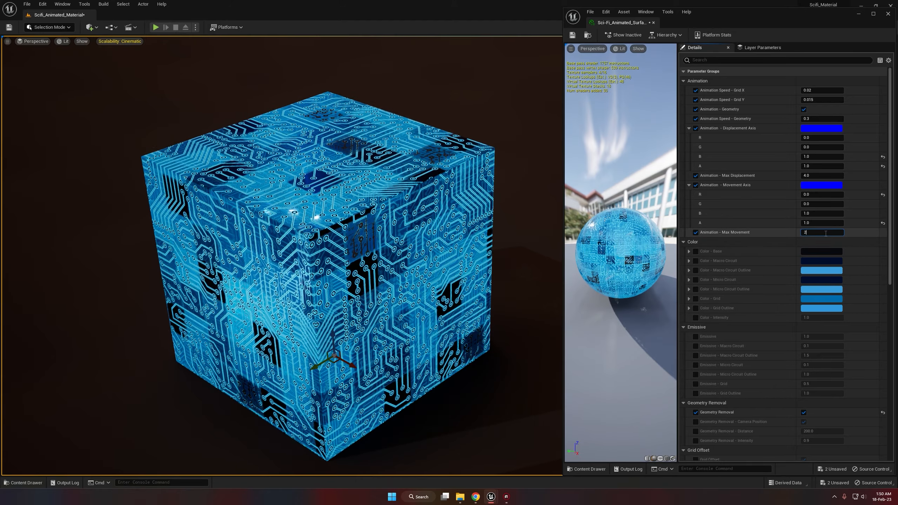
key("Return")
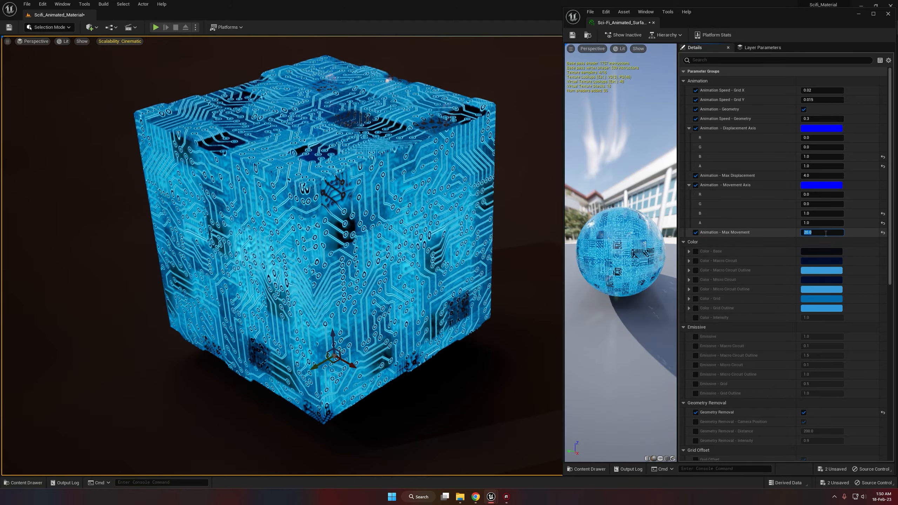
left_click(571, 35)
Step: Enable all parameter overrides in the Color group, from Color - Base through Color - Intensity
scroll(769, 218, "down", 3)
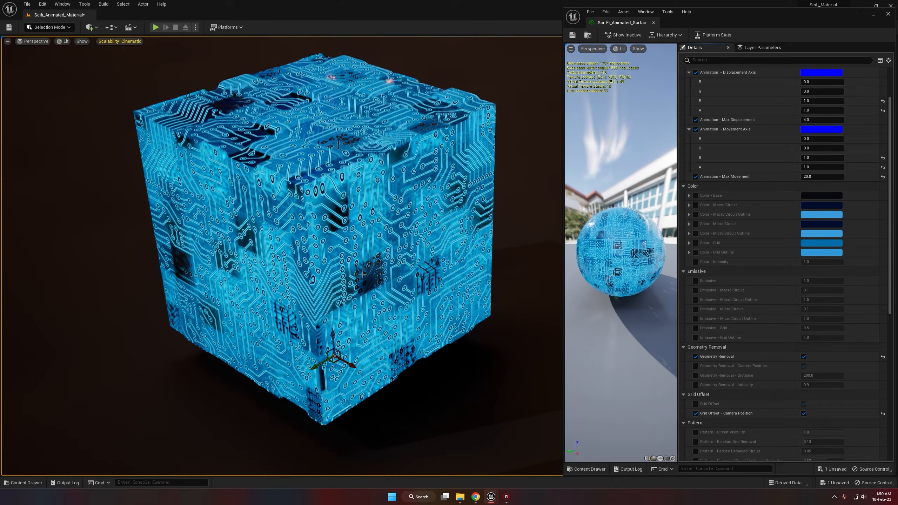
left_click(696, 195)
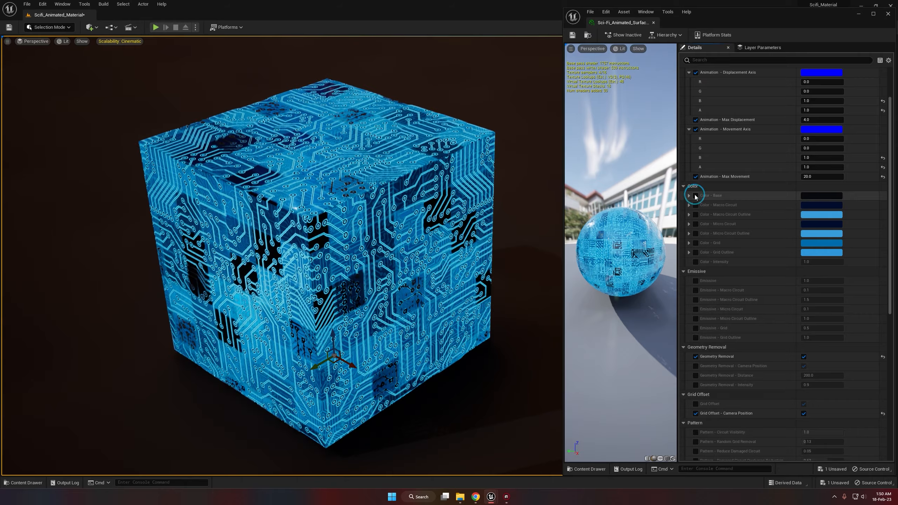
left_click(695, 205)
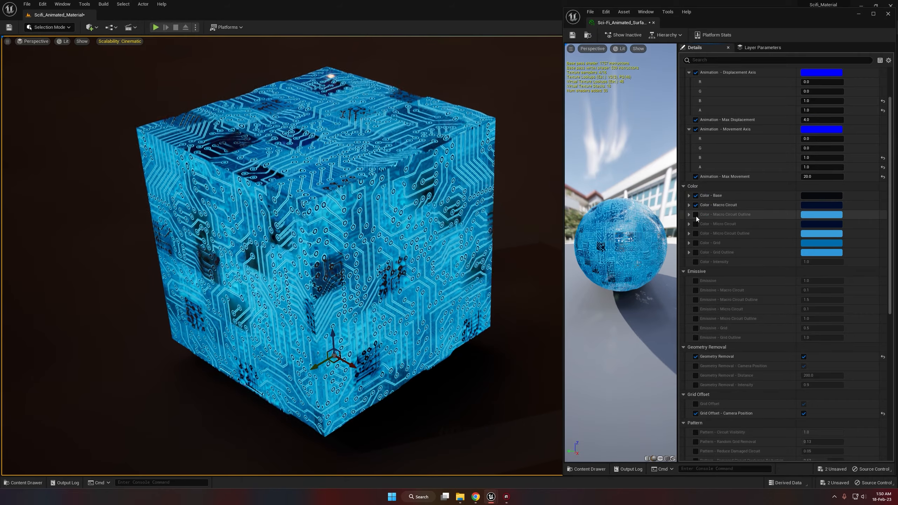
left_click(695, 214)
left_click(696, 224)
left_click(696, 234)
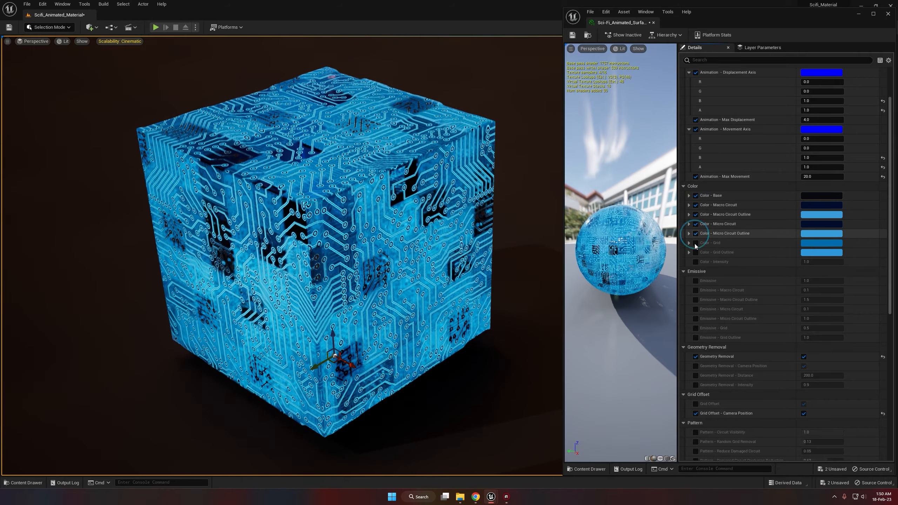
left_click(695, 243)
left_click(695, 252)
left_click(696, 262)
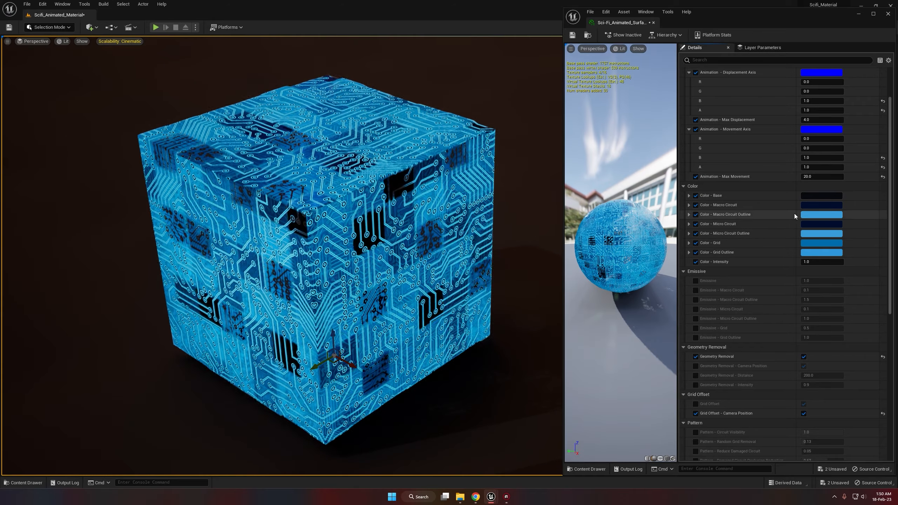
Step: Try a bright pink at full saturation and value for Color - Base, and discard the color change
left_click(817, 196)
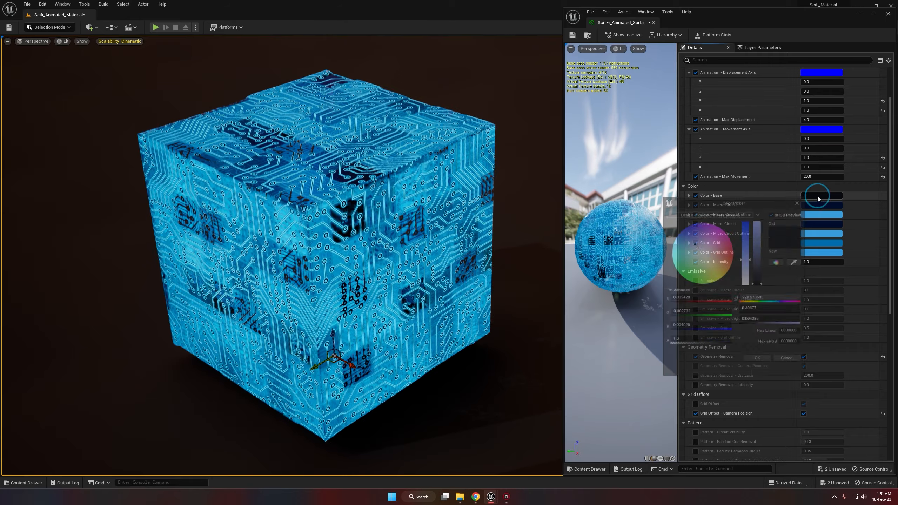
mouse_move(694, 248)
left_mouse_down()
mouse_move(739, 236)
mouse_move(752, 249)
left_mouse_up()
left_click_drag(765, 281, 766, 224)
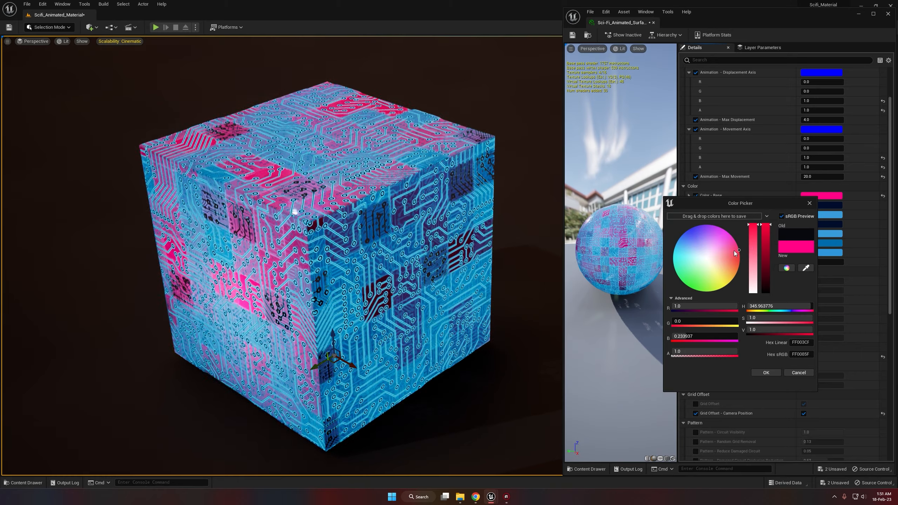
mouse_move(734, 251)
left_mouse_down()
mouse_move(728, 300)
mouse_move(680, 281)
mouse_move(623, 233)
mouse_move(630, 205)
mouse_move(668, 162)
mouse_move(739, 174)
mouse_move(797, 221)
left_mouse_up()
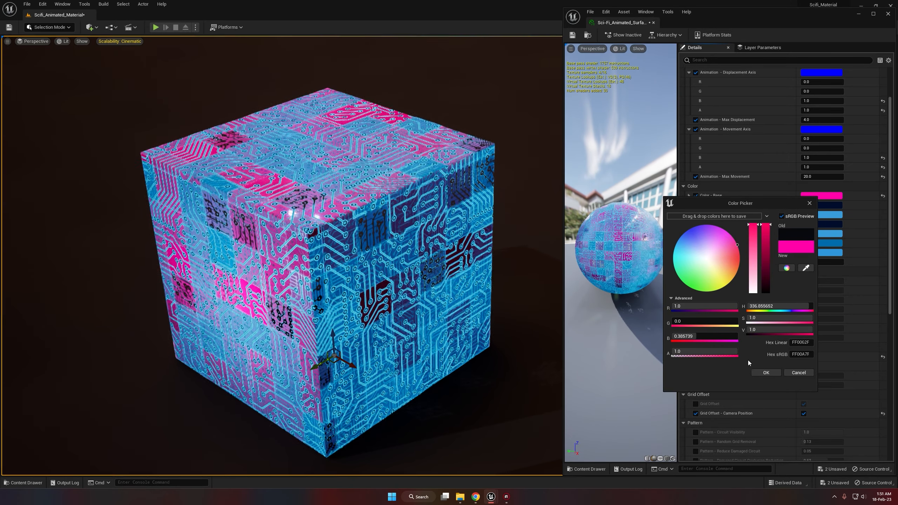
left_click(800, 373)
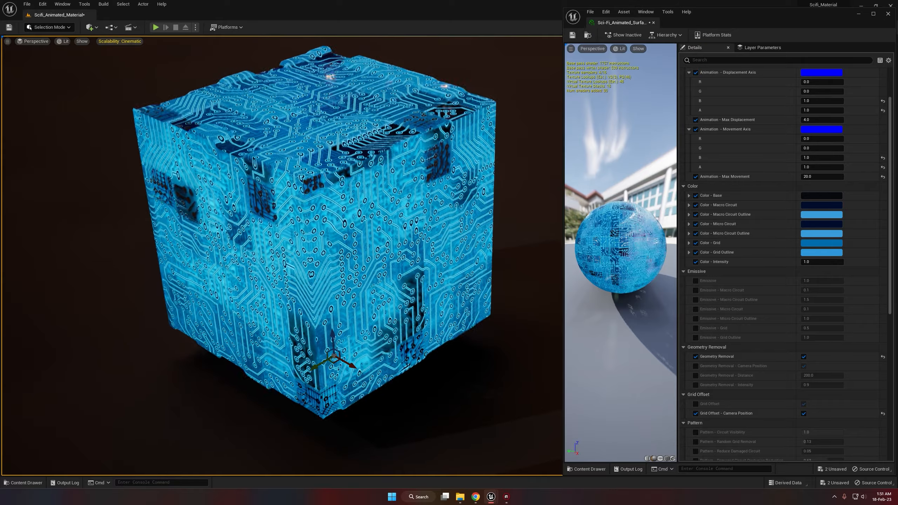
Step: Set Color - Macro Circuit to a bright orange with R 1, G about 0.21 and B 0
right_click_drag(281, 255, 327, 254)
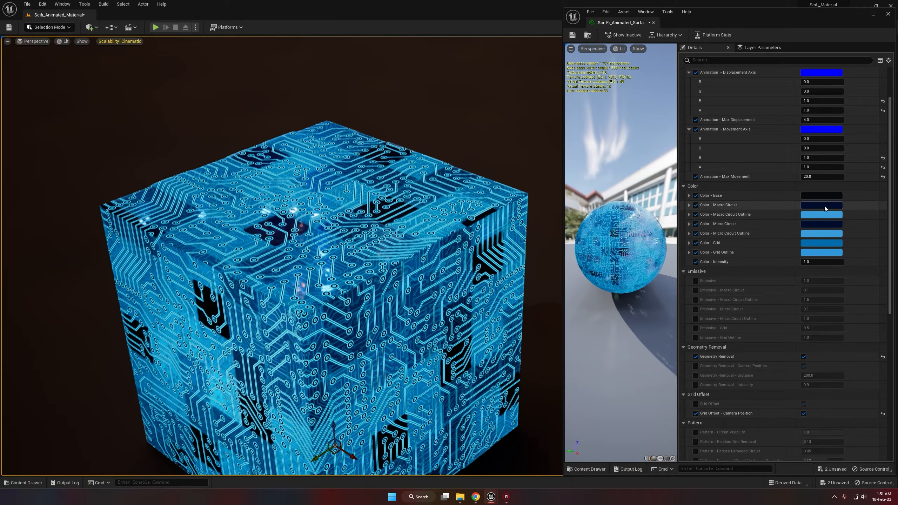
left_click(825, 206)
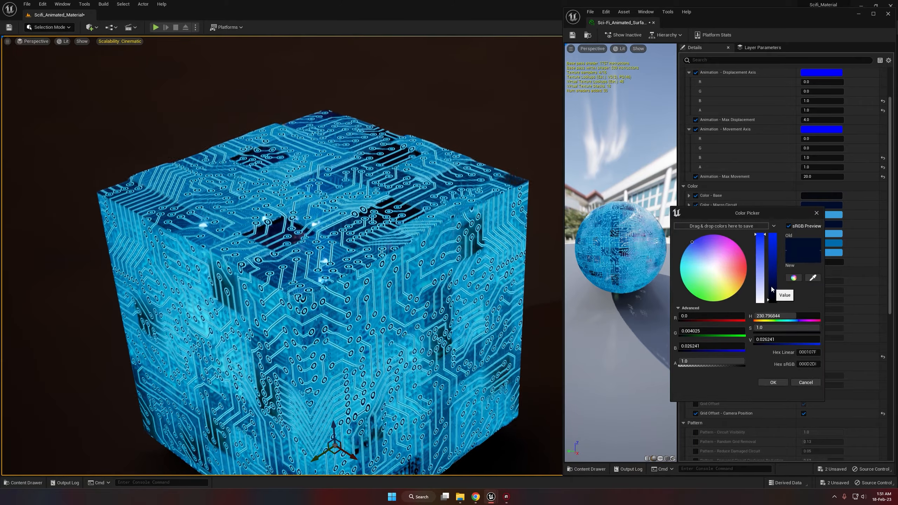
left_click_drag(772, 289, 773, 235)
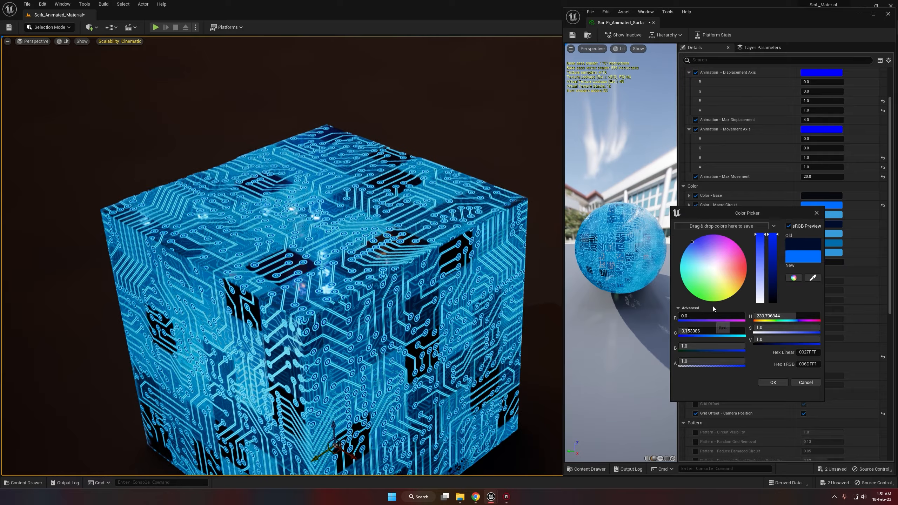
left_click_drag(701, 249, 753, 277)
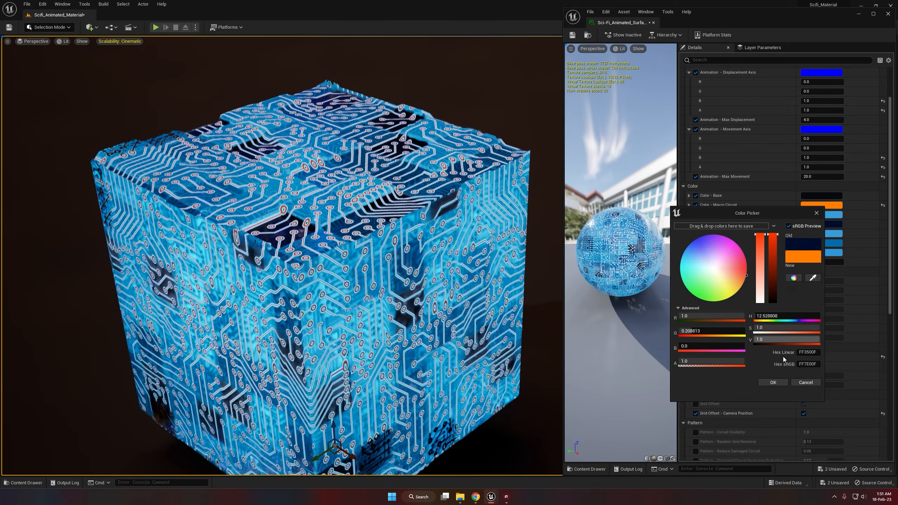
left_click(773, 383)
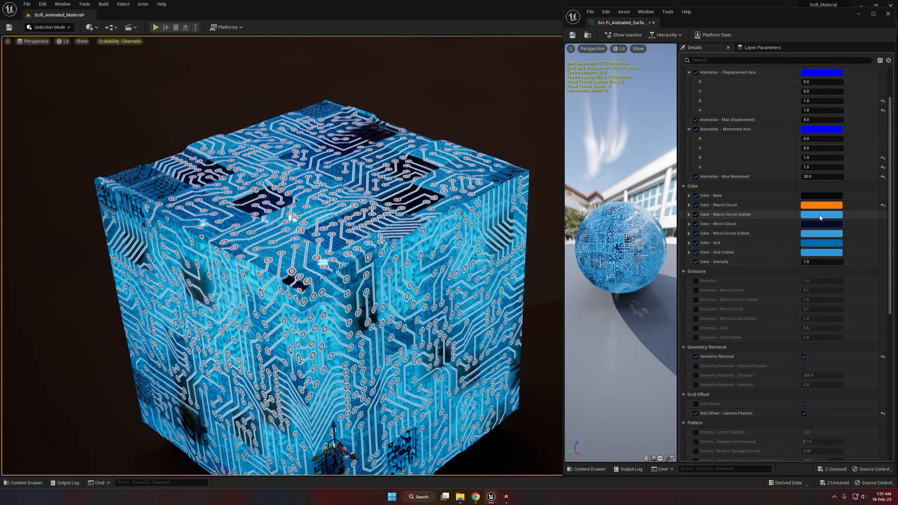
Step: Try a bright orange-red for Color - Macro Circuit Outline, discard it, and reset Color - Macro Circuit to its default color
left_click(820, 215)
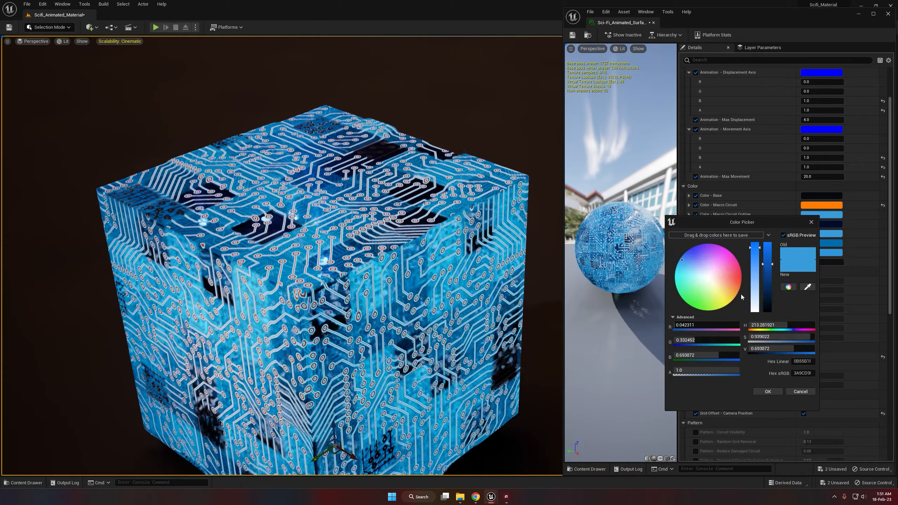
left_click_drag(709, 278, 779, 281)
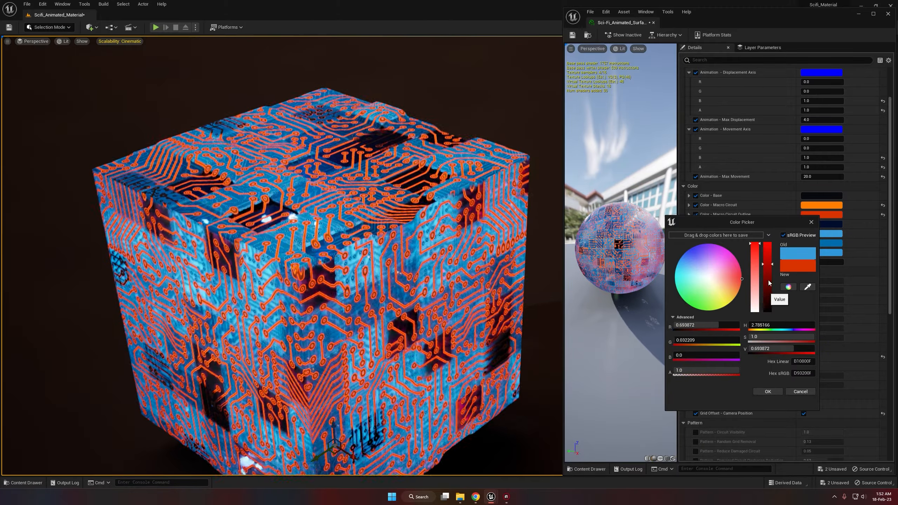
left_click(801, 391)
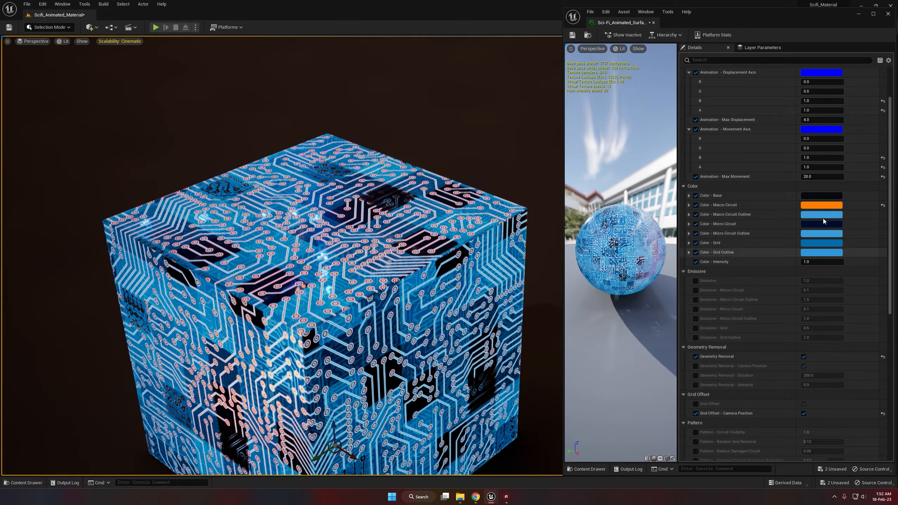
left_click(883, 205)
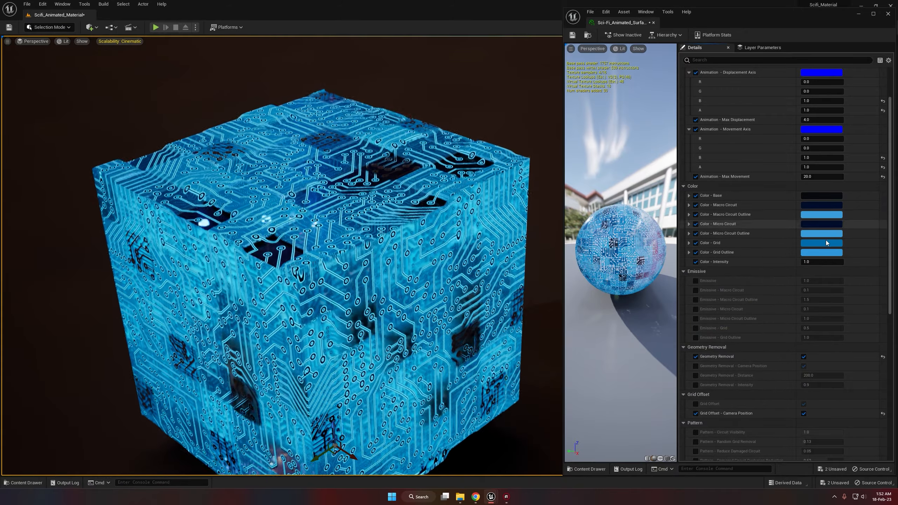
Step: Try a bright pink with R 1, G 0 and B about 0.21 for Color - Micro Circuit, inspect the cube up close, and discard the change
left_click(813, 224)
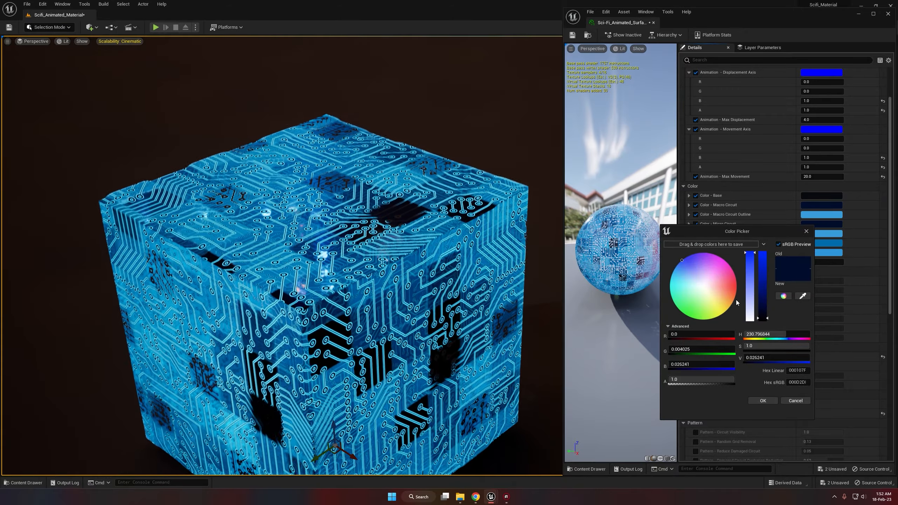
left_click_drag(759, 229, 734, 248)
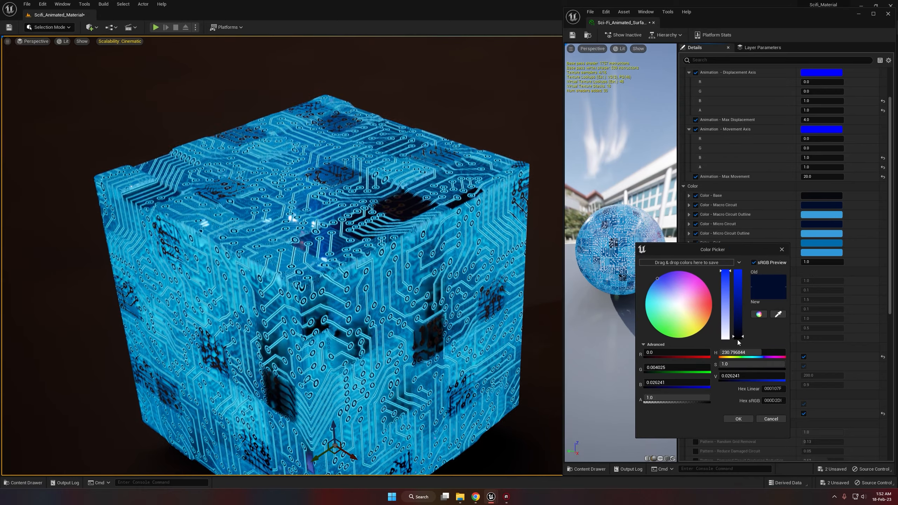
left_click_drag(661, 281, 683, 389)
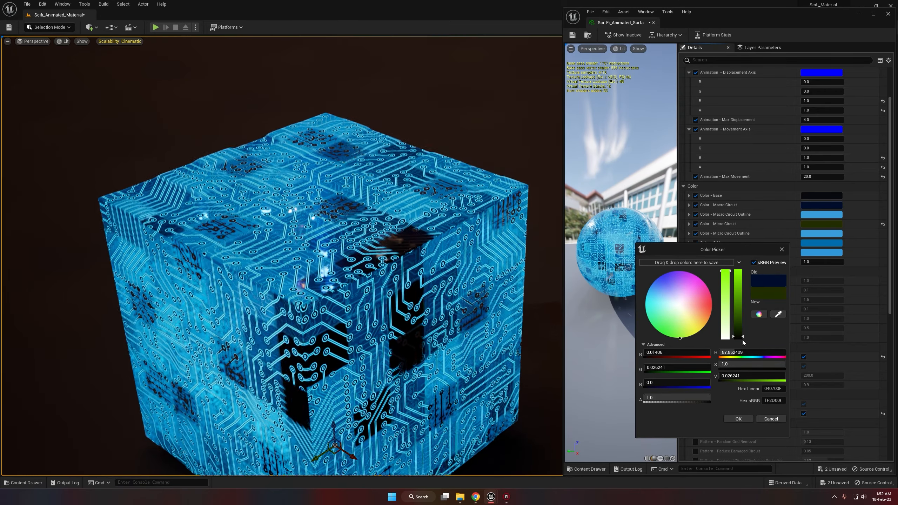
left_click_drag(743, 339, 743, 249)
left_click_drag(680, 338, 711, 297)
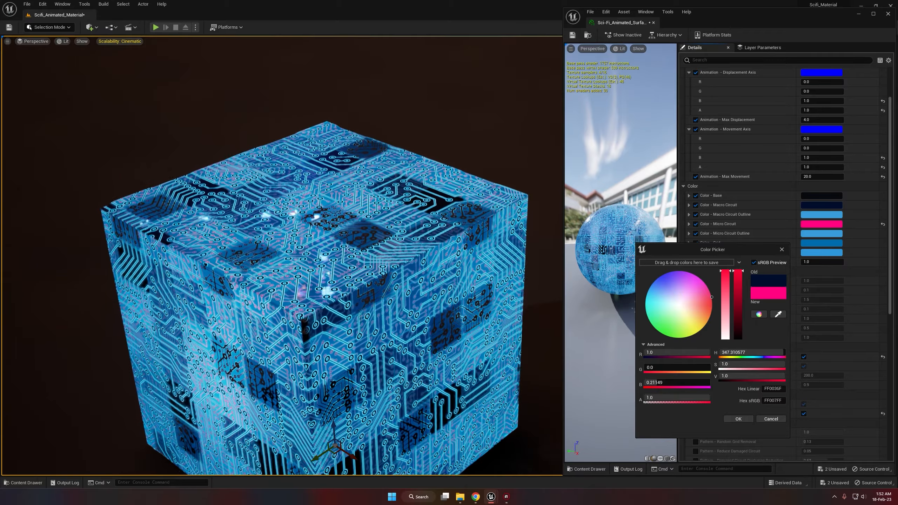
right_click_drag(281, 255, 319, 253)
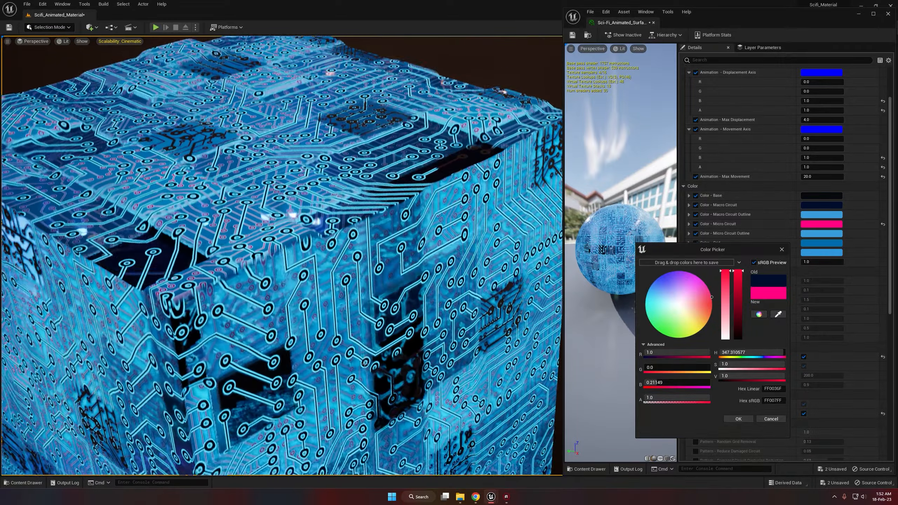
right_click_drag(365, 363, 345, 338)
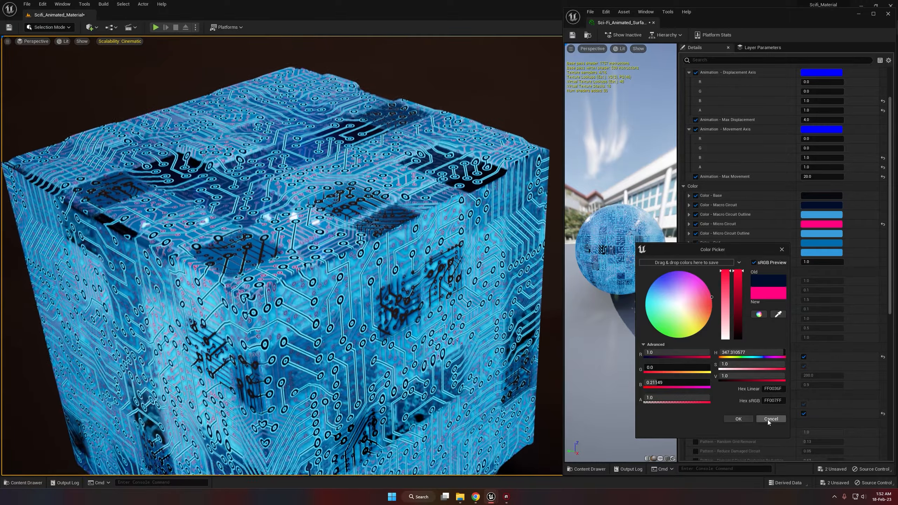
left_click(768, 420)
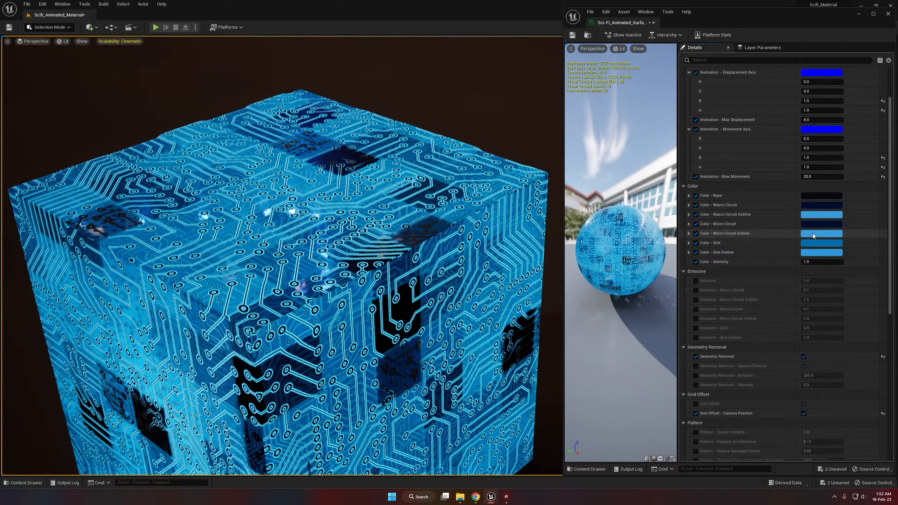
Step: Try a pinkish red with R about 0.69, G 0 and B about 0.13 for Color - Micro Circuit Outline, and discard it
left_click(813, 233)
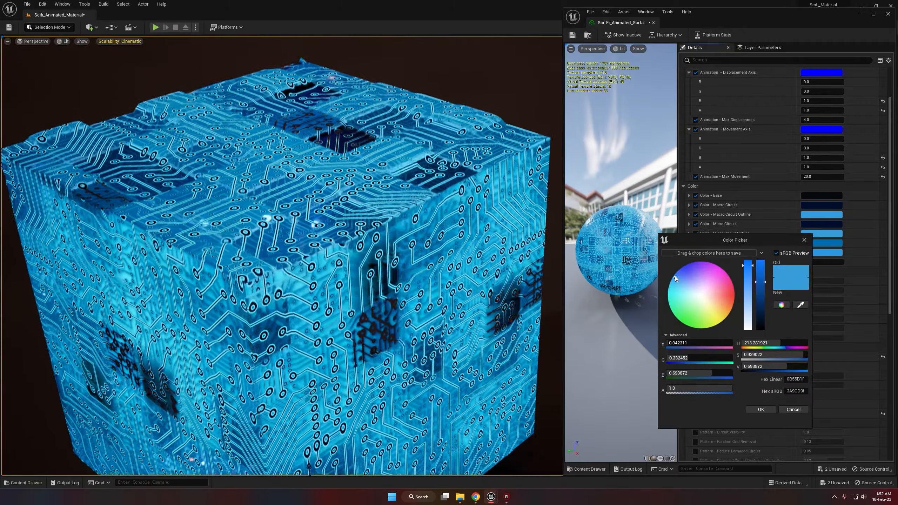
left_click(680, 270)
left_click_drag(688, 266, 735, 288)
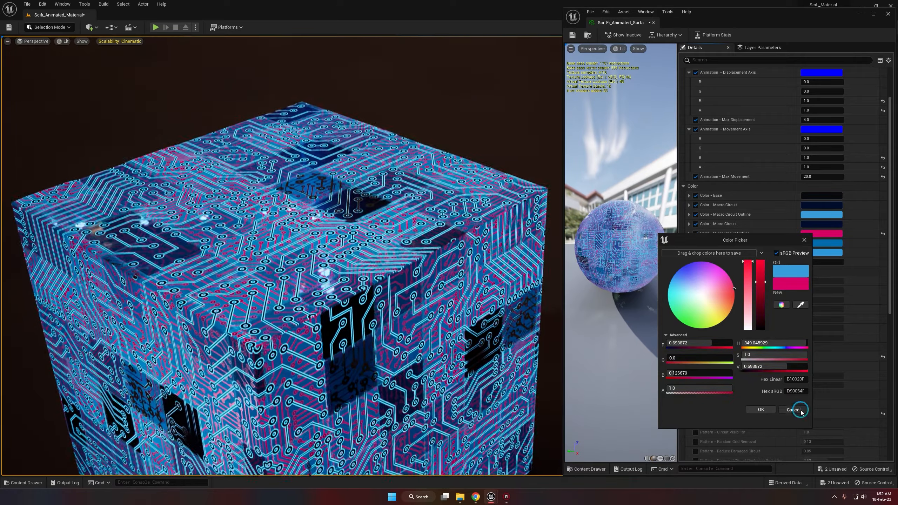
left_click(794, 409)
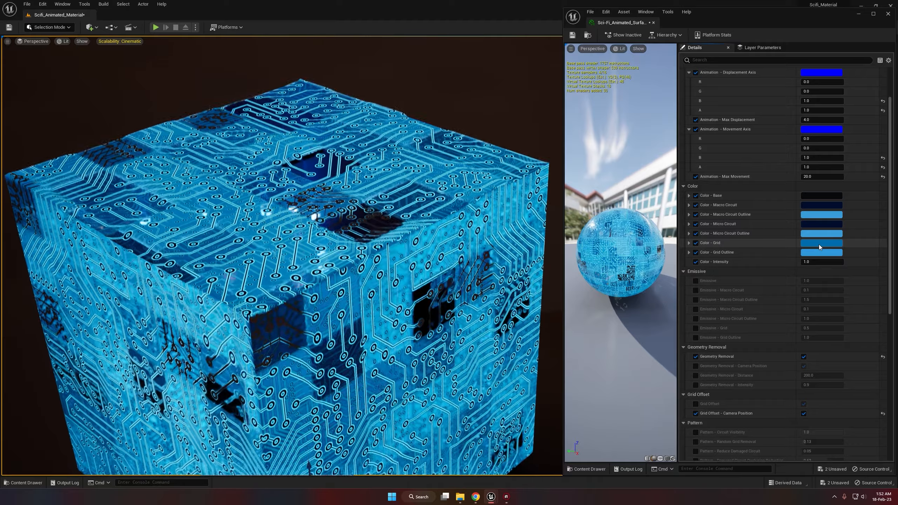
Step: Try an orange with R about 0.41, G about 0.2 and B 0 for Color - Grid, and discard the change
left_click(819, 245)
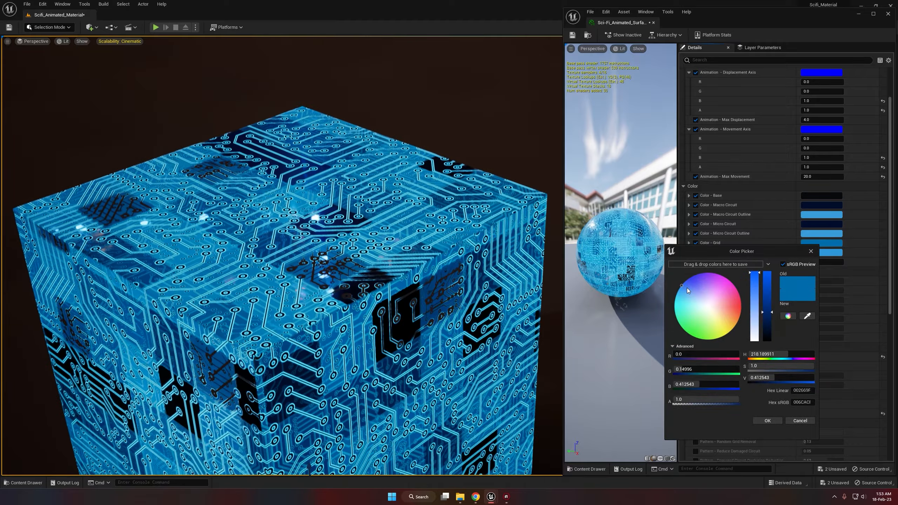
mouse_move(688, 287)
left_mouse_down()
mouse_move(707, 277)
mouse_move(749, 287)
mouse_move(774, 345)
left_mouse_up()
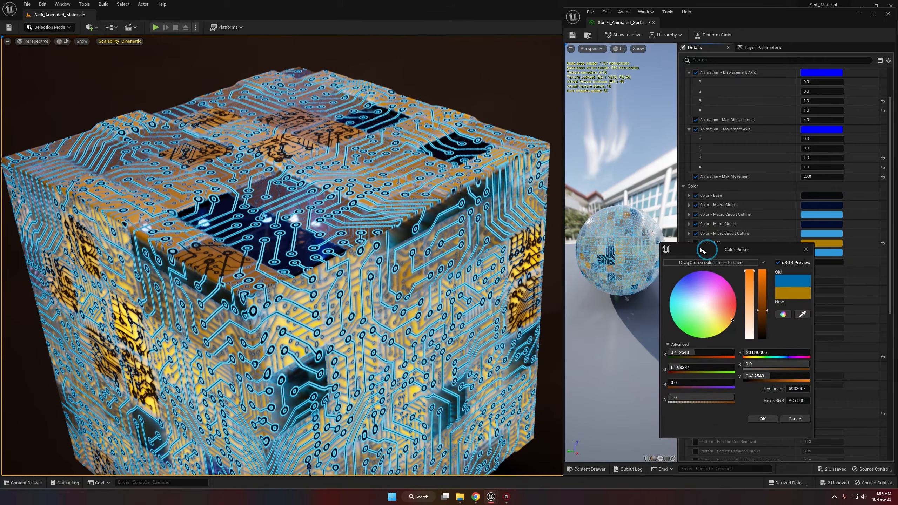
left_click_drag(708, 249, 737, 142)
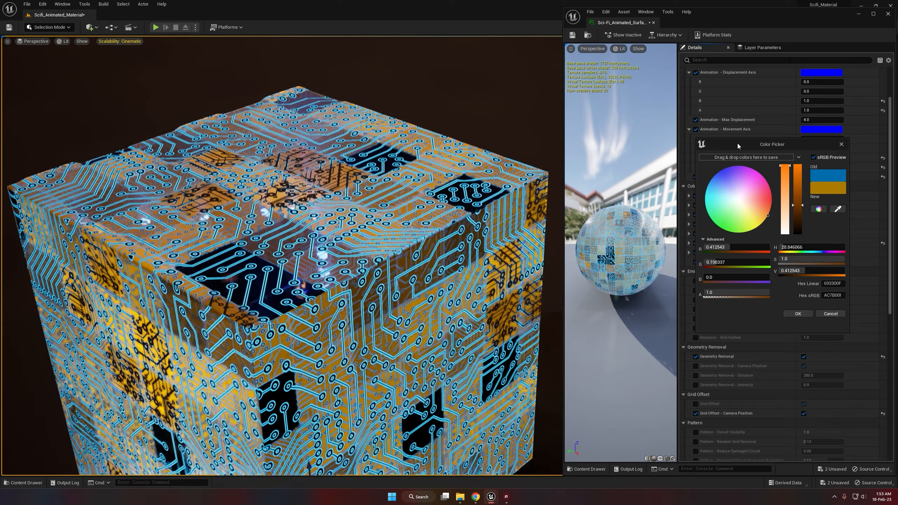
left_click_drag(737, 144, 642, 160)
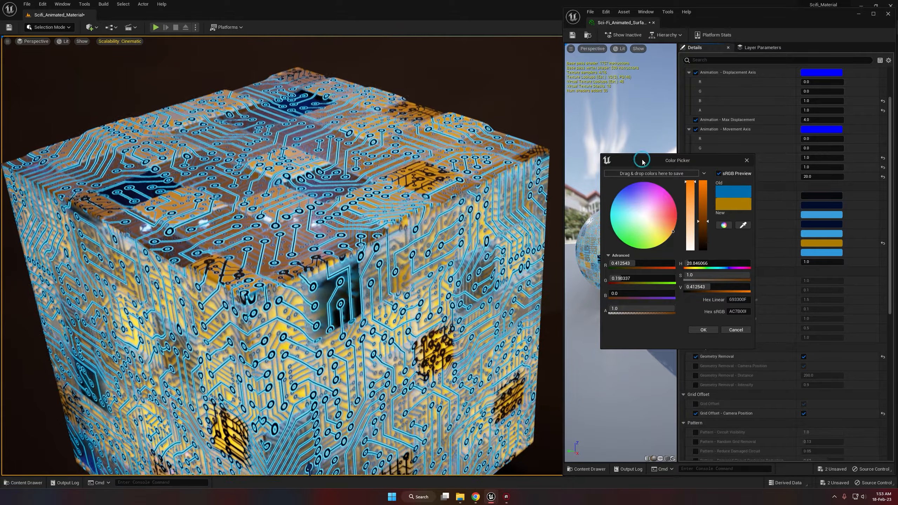
left_click_drag(643, 160, 637, 153)
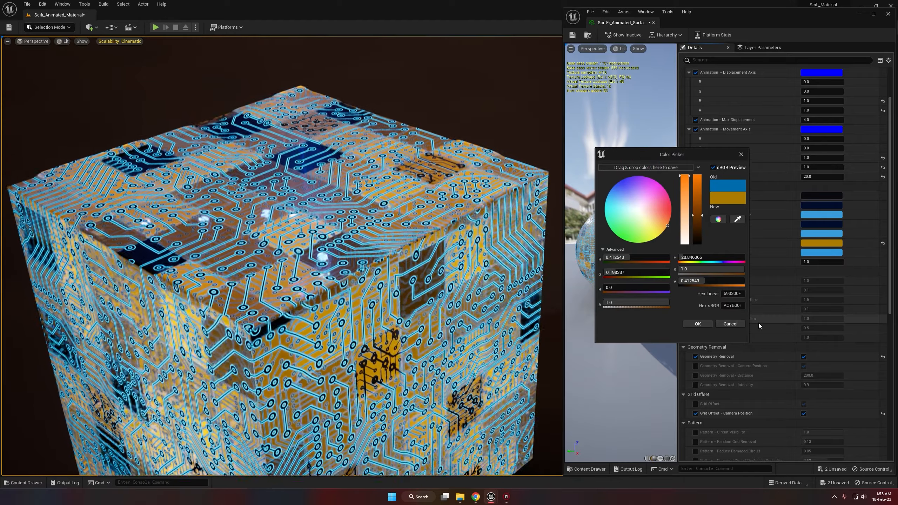
left_click(737, 322)
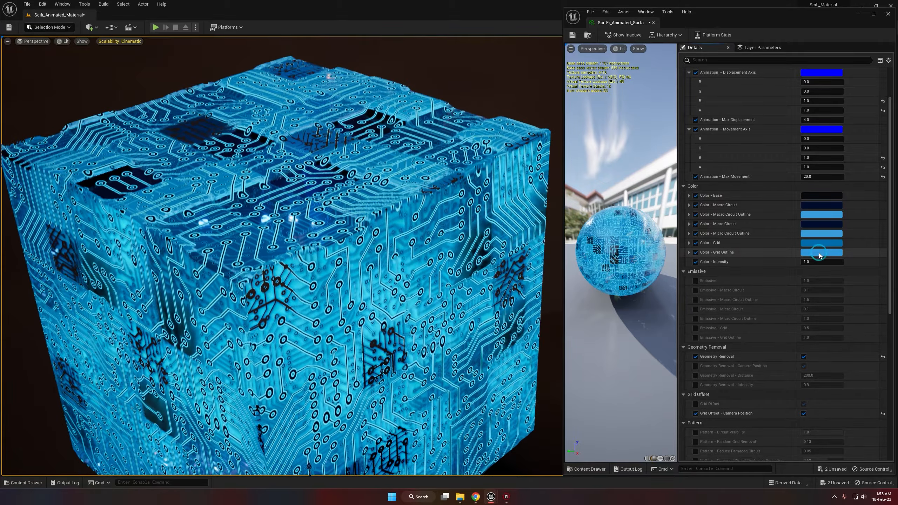
Step: Try a bright yellow with R 1, G about 0.8 and B 0 for Color - Grid Outline, and discard it
left_click(819, 253)
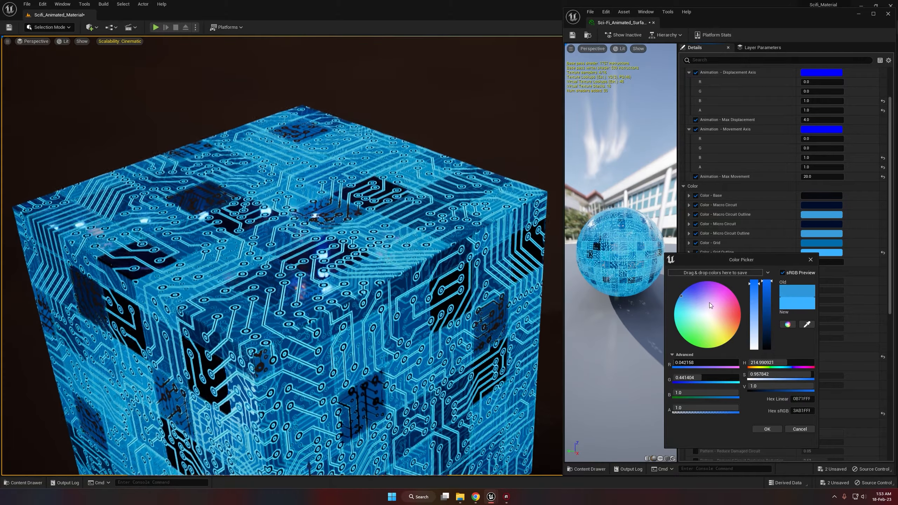
mouse_move(710, 306)
left_mouse_down()
mouse_move(734, 304)
mouse_move(738, 330)
mouse_move(704, 353)
mouse_move(643, 302)
mouse_move(727, 266)
mouse_move(745, 356)
left_mouse_up()
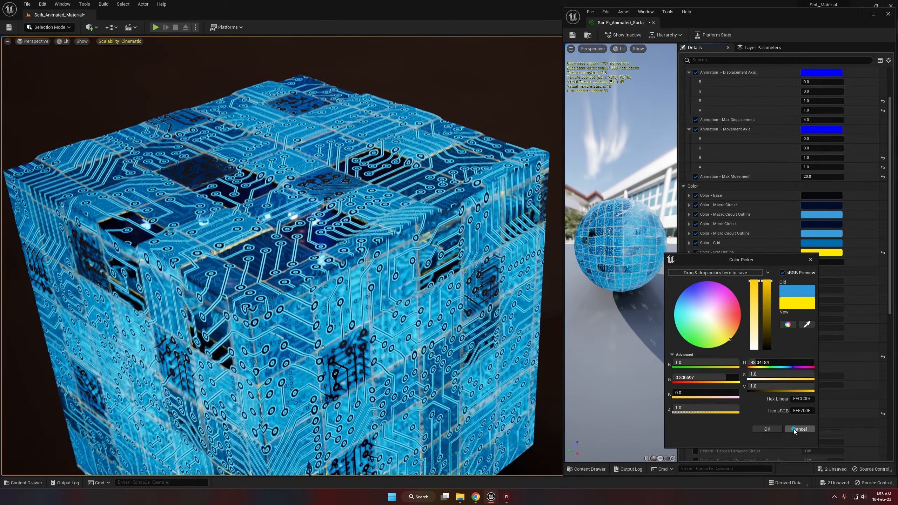
left_click(794, 429)
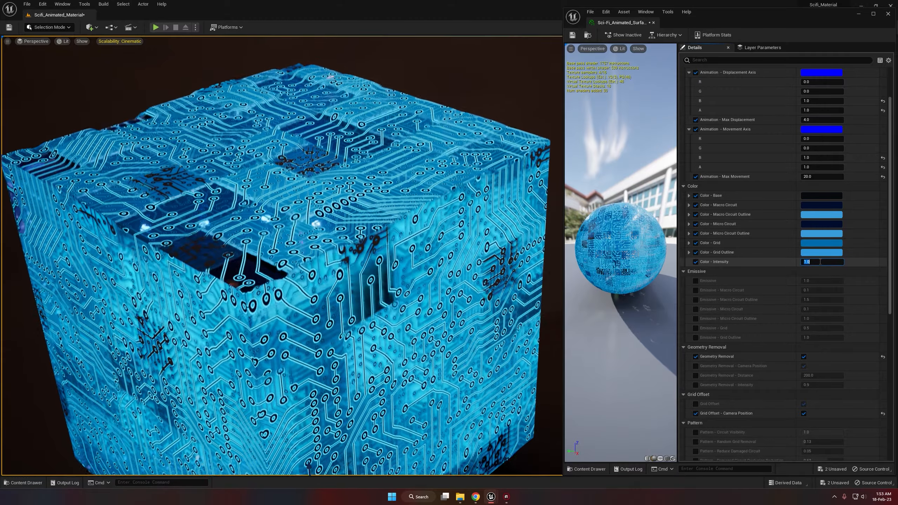
Step: Try Color - Intensity at 0.1 and at 0
key("Return")
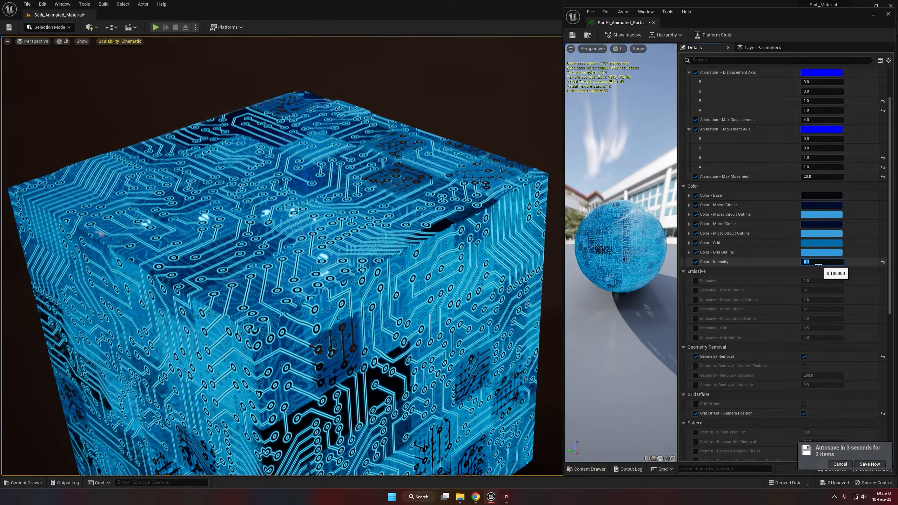
type("0")
key("Return")
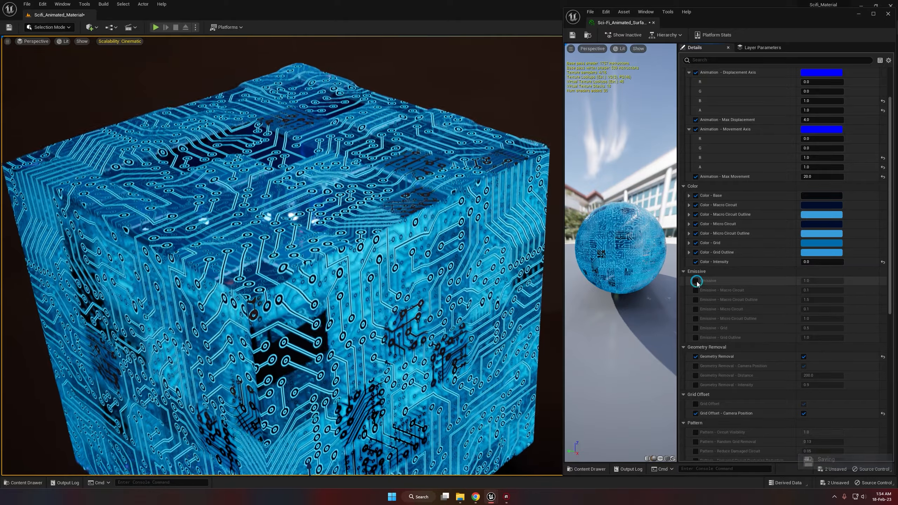
Step: Enable the main Emissive parameter override and set Emissive to 0
left_click(696, 282)
left_click(809, 281)
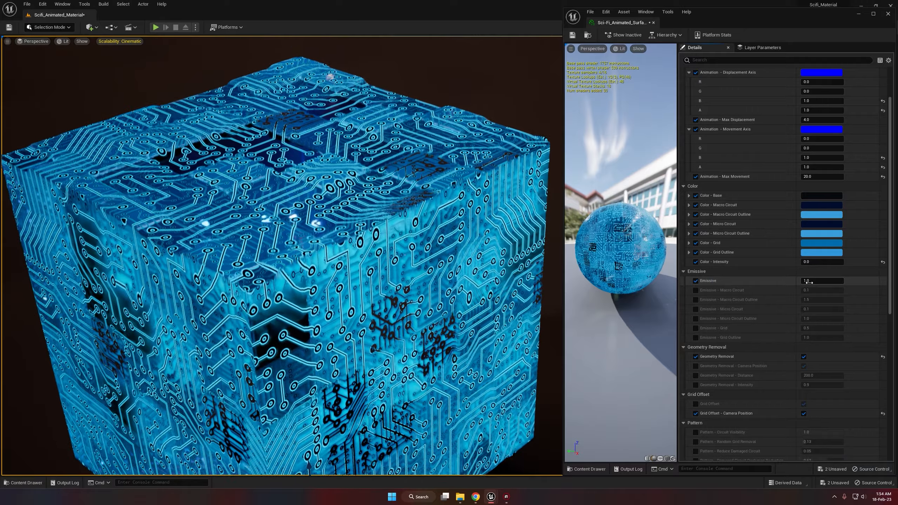
type("0")
key("Return")
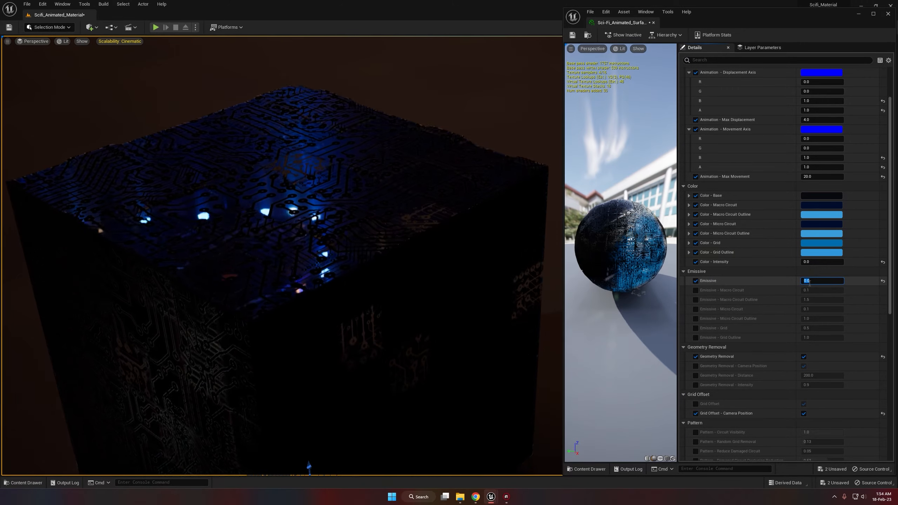
Step: Reset Color - Intensity to its default, and try Emissive at about 2.39 before resetting it to its default as well
left_click(883, 263)
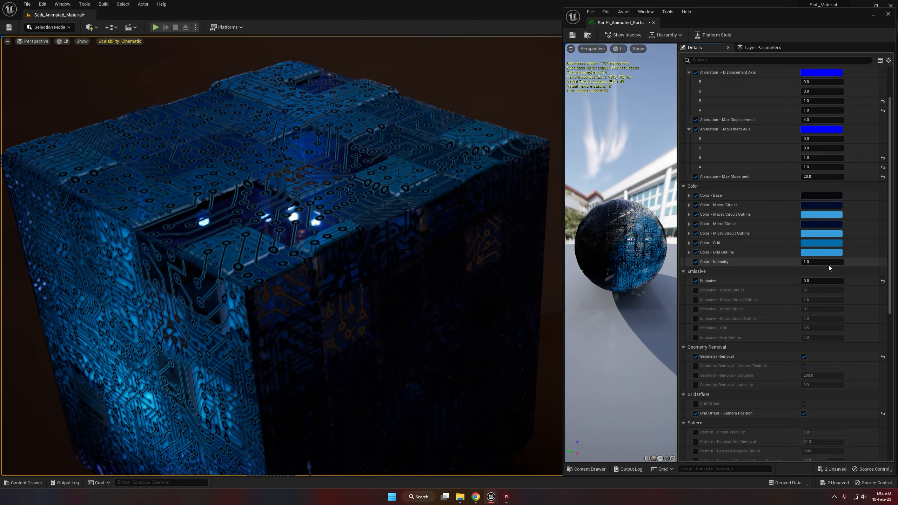
left_click_drag(818, 261, 759, 263)
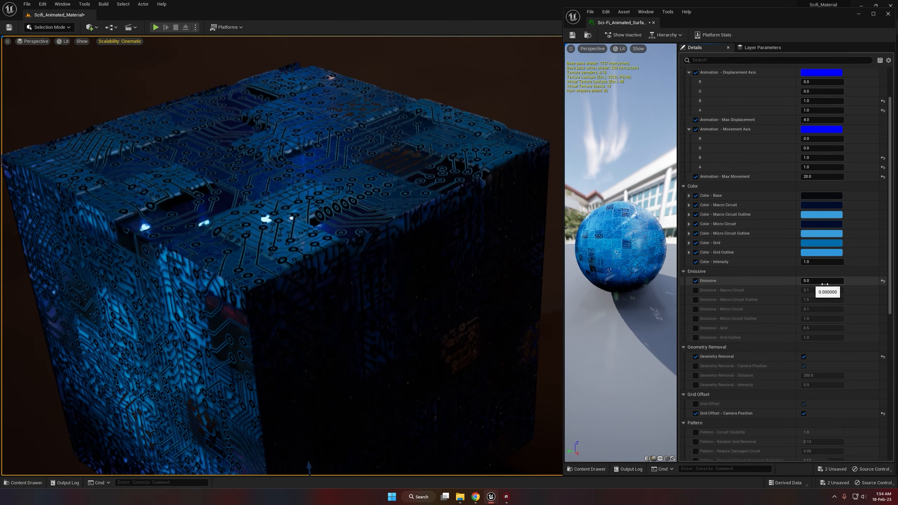
left_click_drag(807, 282, 844, 282)
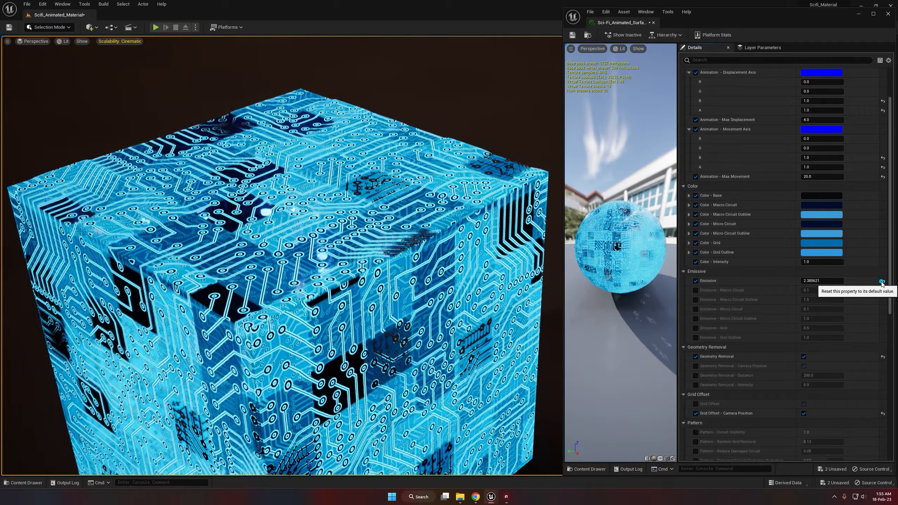
left_click(882, 282)
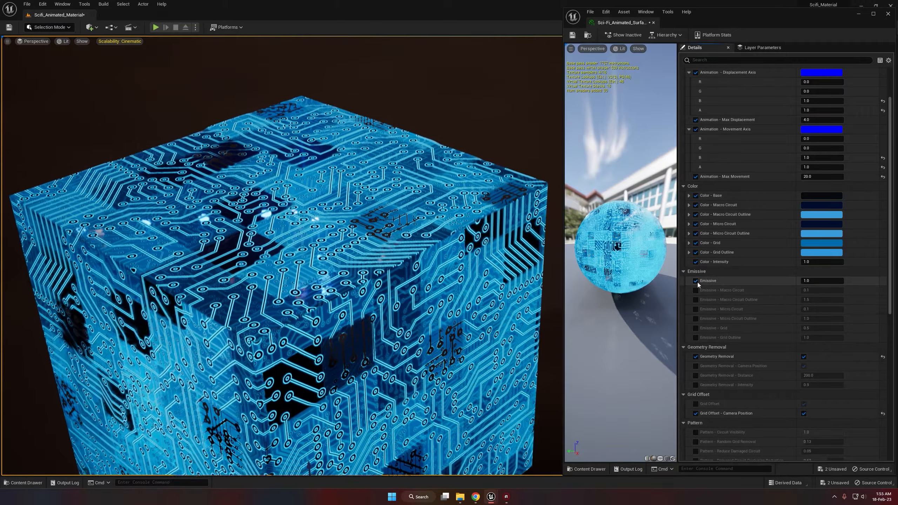
Step: Enable the remaining parameter overrides in the Emissive group, from Emissive - Macro Circuit through Emissive - Grid Outline
left_click(697, 290)
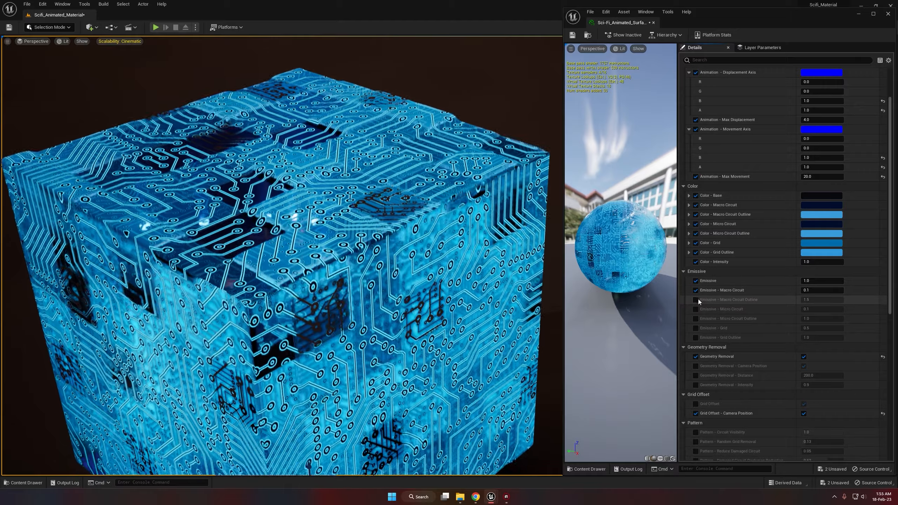
left_click(696, 300)
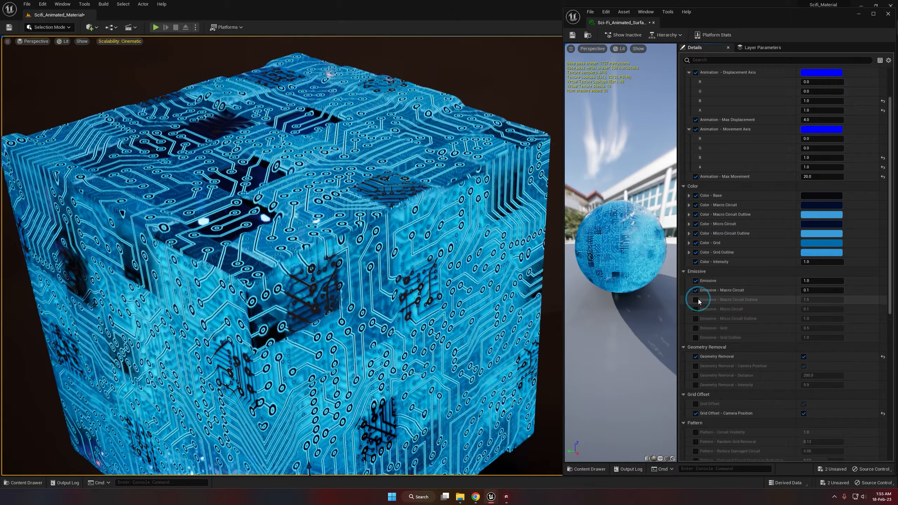
left_click(696, 309)
left_click(696, 319)
left_click(696, 328)
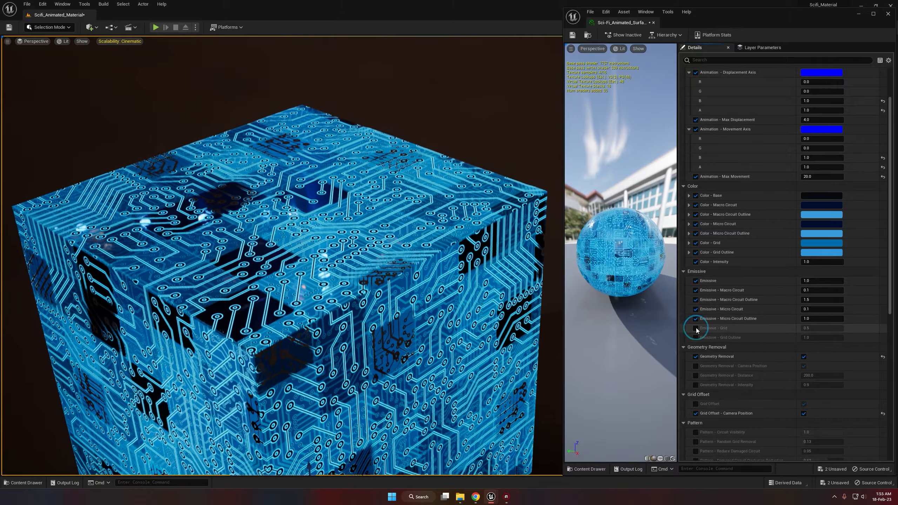
left_click(696, 337)
scroll(735, 299, "down", 2)
scroll(735, 298, "down", 1)
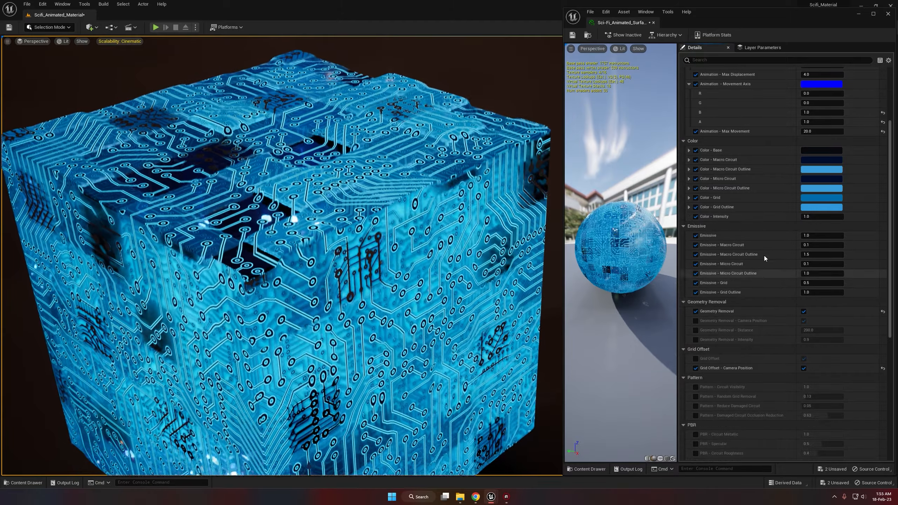
Step: Try Emissive - Macro Circuit at about 5539 and Emissive - Macro Circuit Outline at about 25.56, resetting each to its default
scroll(763, 246, "down", 1)
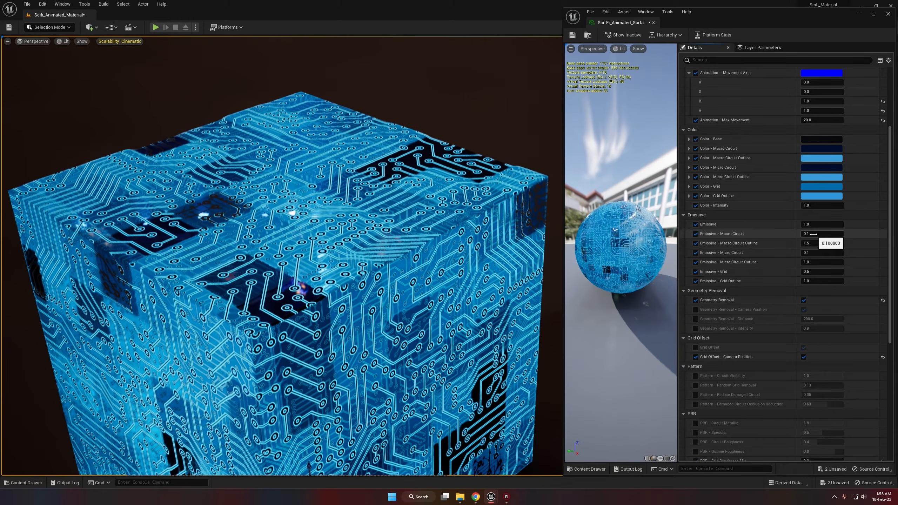
left_click_drag(813, 234, 884, 234)
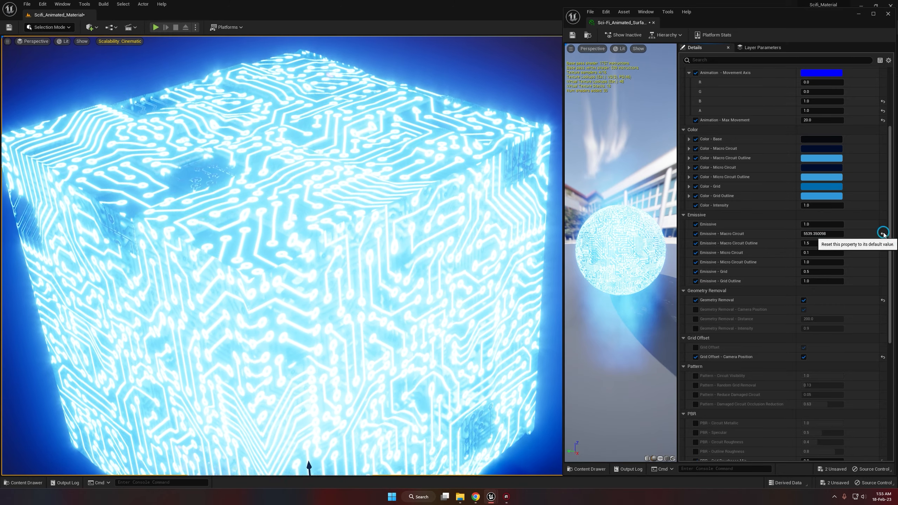
left_click(883, 234)
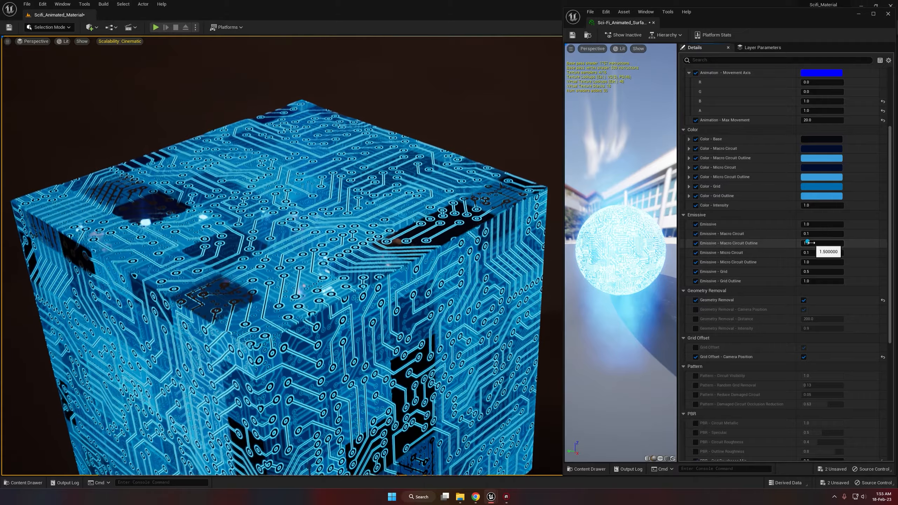
left_click_drag(810, 243, 881, 244)
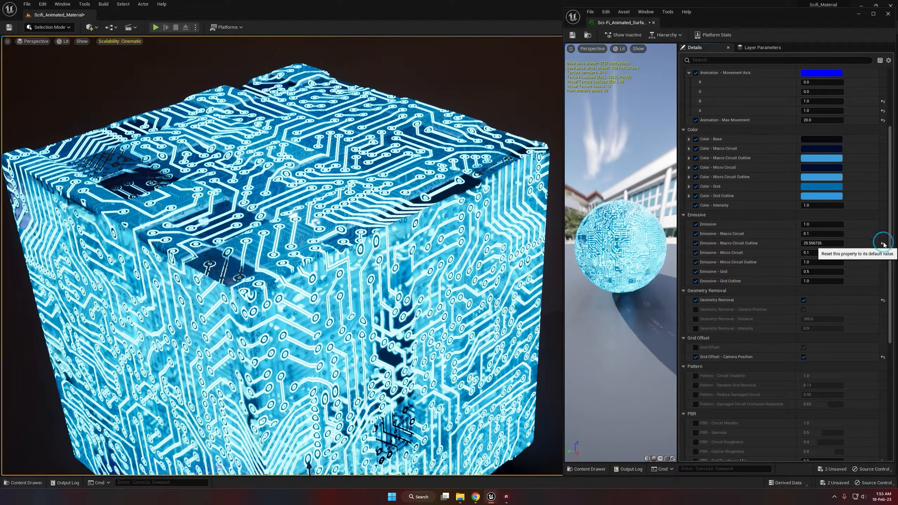
left_click(884, 244)
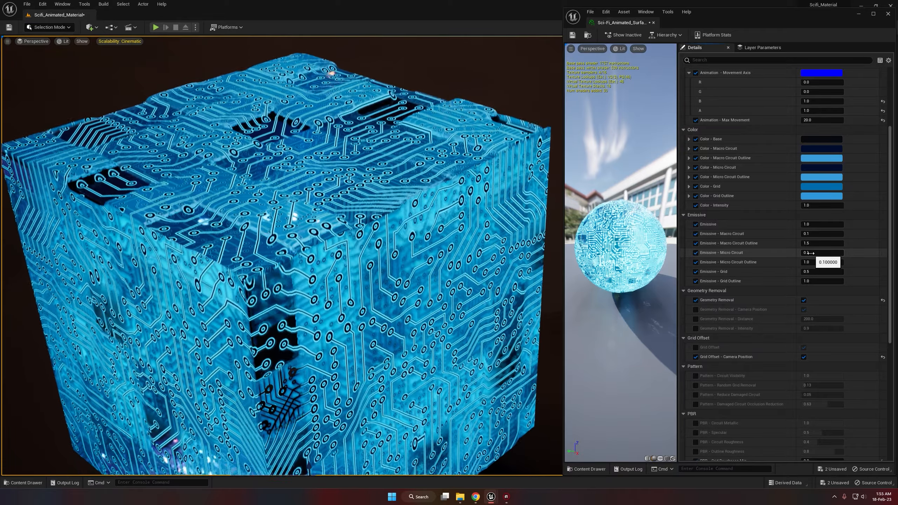
Step: Try a higher Emissive - Micro Circuit value and Emissive - Micro Circuit Outline at about 16.79, resetting each to its default
left_click_drag(811, 252, 784, 283)
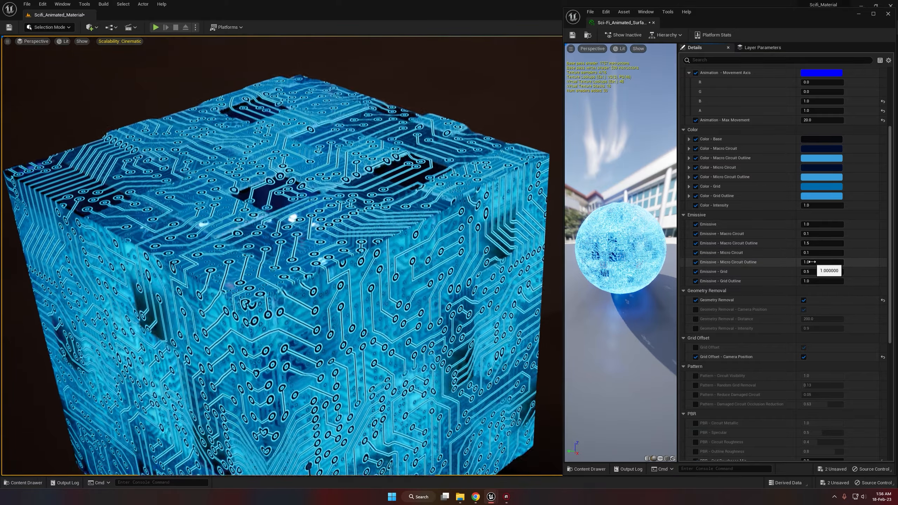
left_click_drag(810, 262, 813, 262)
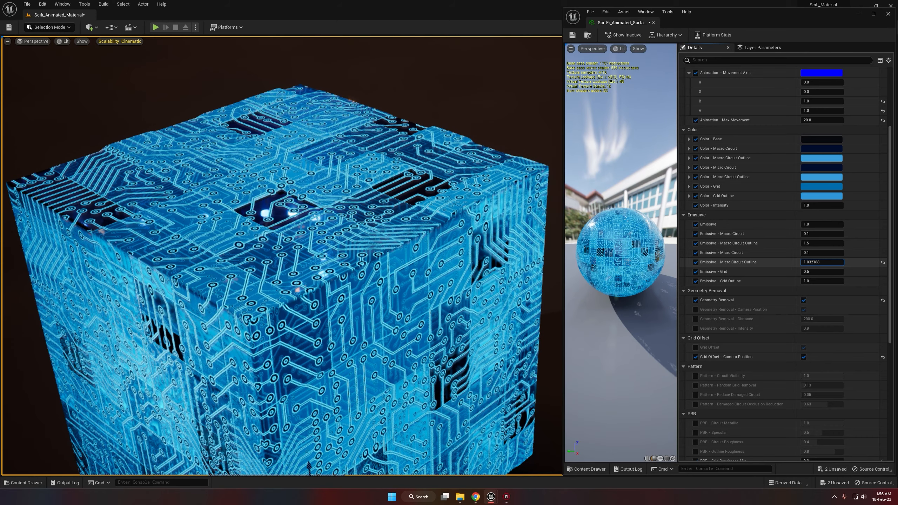
left_click_drag(813, 262, 856, 262)
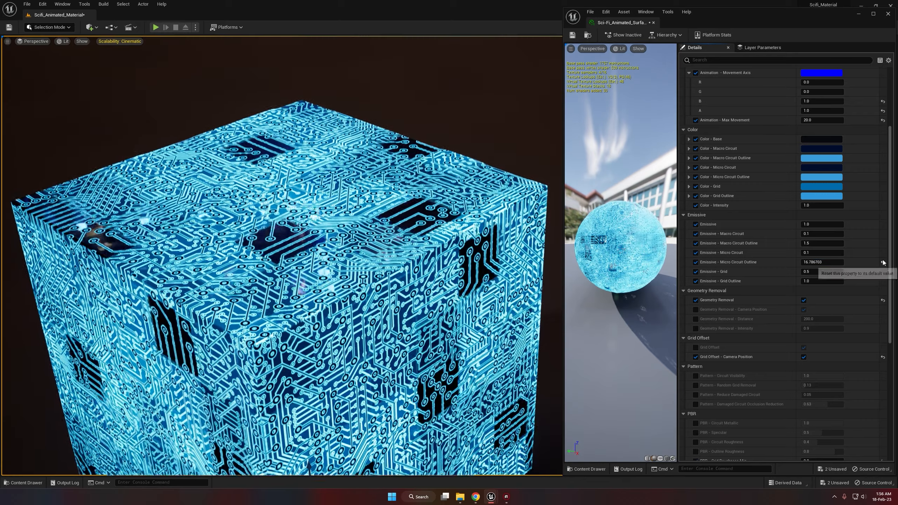
left_click(884, 262)
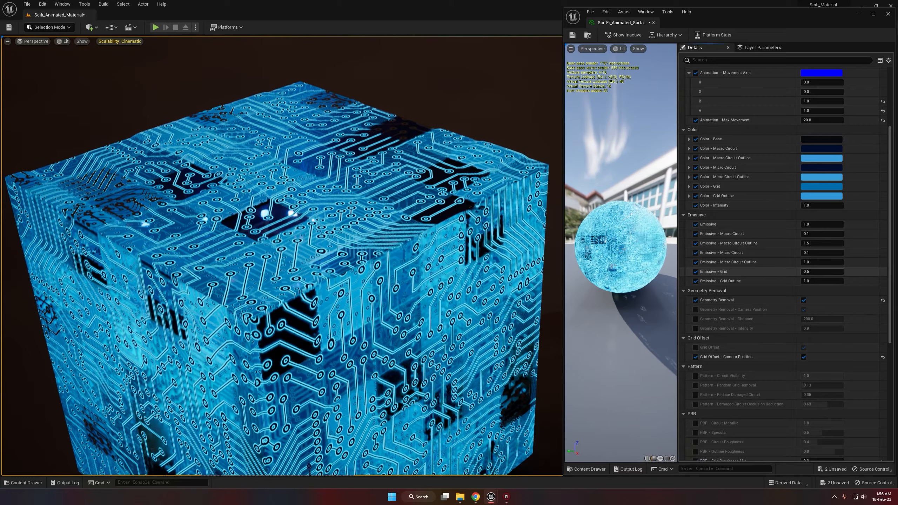
Step: Try Emissive - Grid at about 24.13 and Emissive - Grid Outline at about 52.69, resetting each to its default
mouse_move(820, 272)
left_mouse_down()
mouse_move(841, 271)
mouse_move(822, 272)
left_mouse_up()
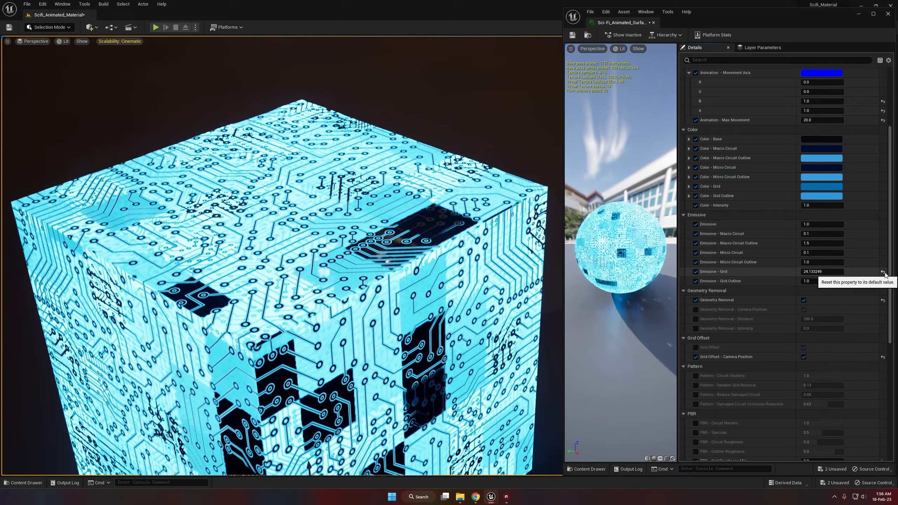
left_click(883, 272)
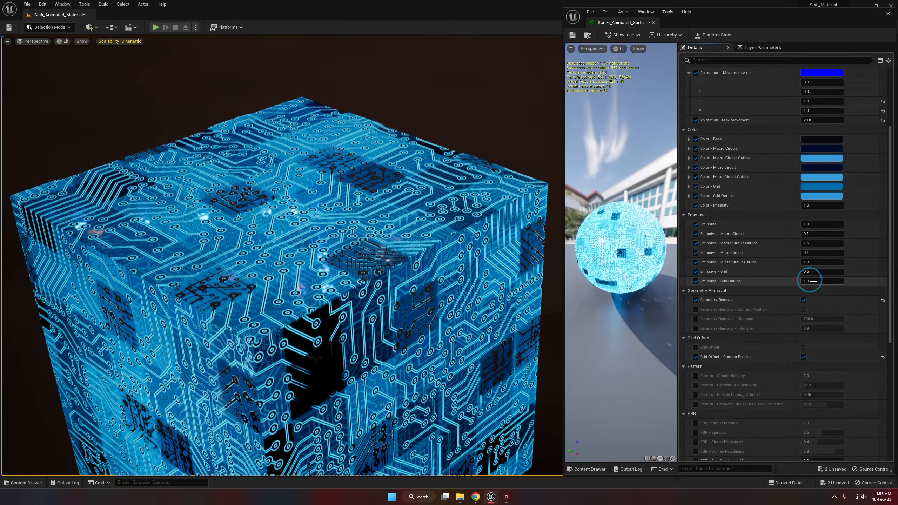
left_click_drag(809, 282, 845, 286)
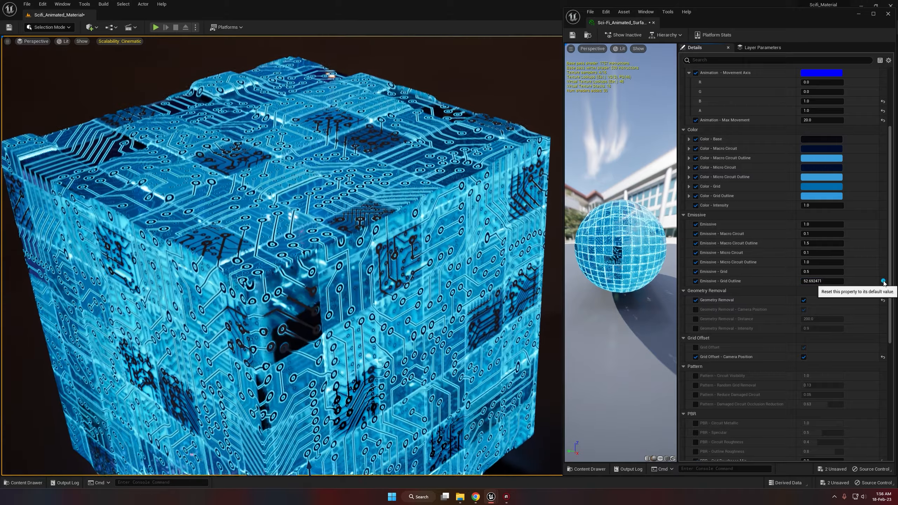
left_click(883, 282)
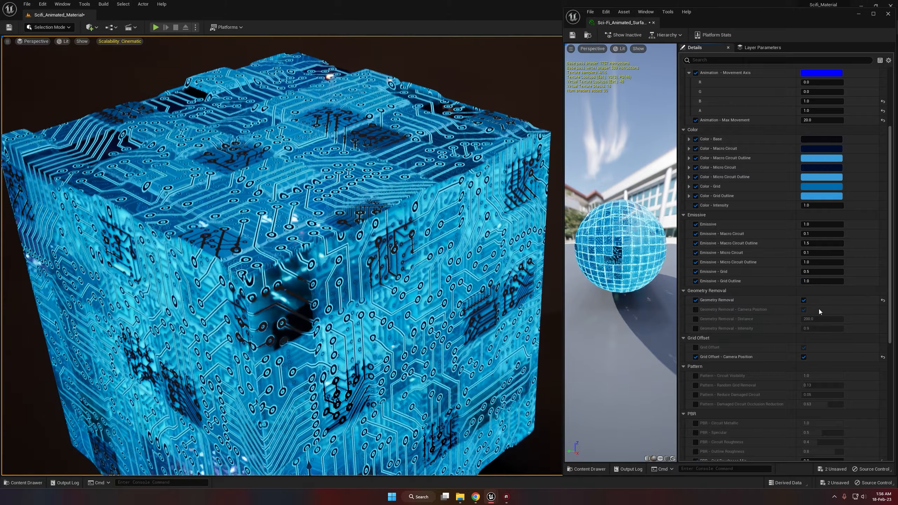
Step: Switch the Geometry Removal parameter off and back on to compare its effect on the cube
scroll(775, 318, "down", 4)
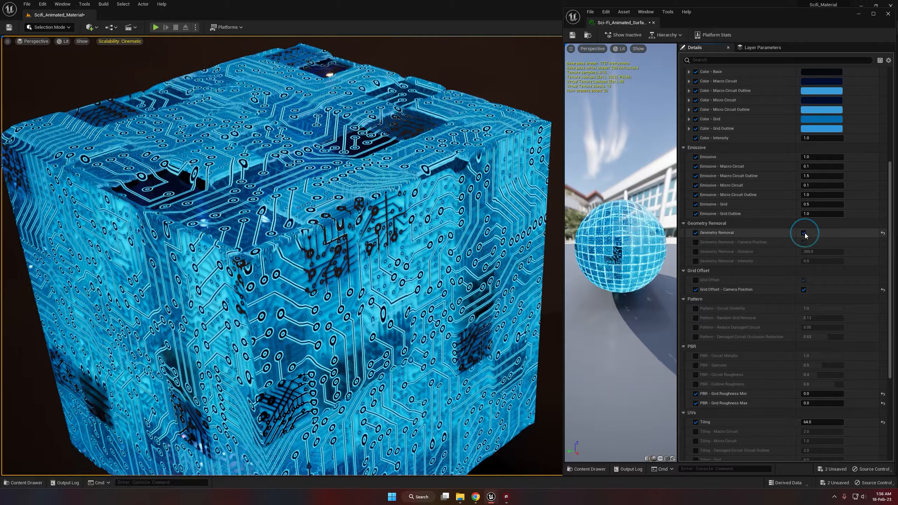
left_click(805, 234)
left_click(805, 234)
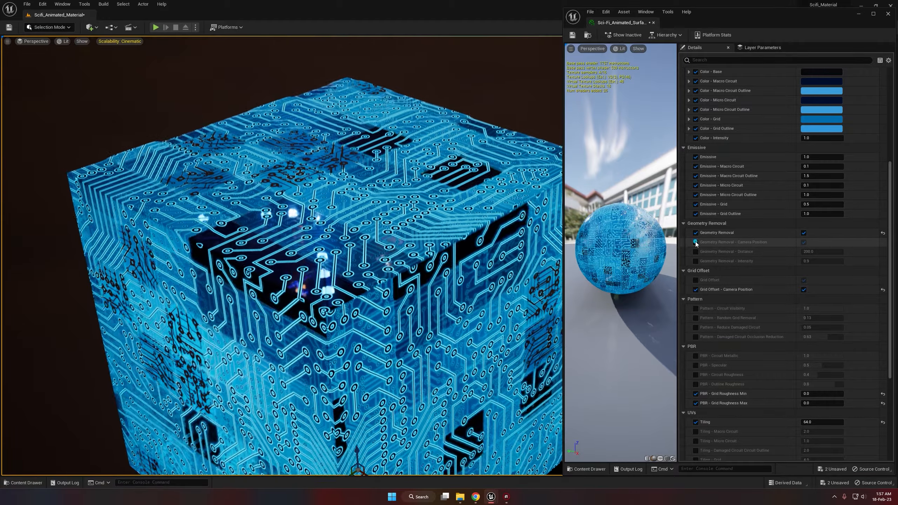
Step: Enable the Geometry Removal overrides for Camera Position, Distance and Intensity
left_click(695, 242)
left_click(696, 252)
left_click(695, 261)
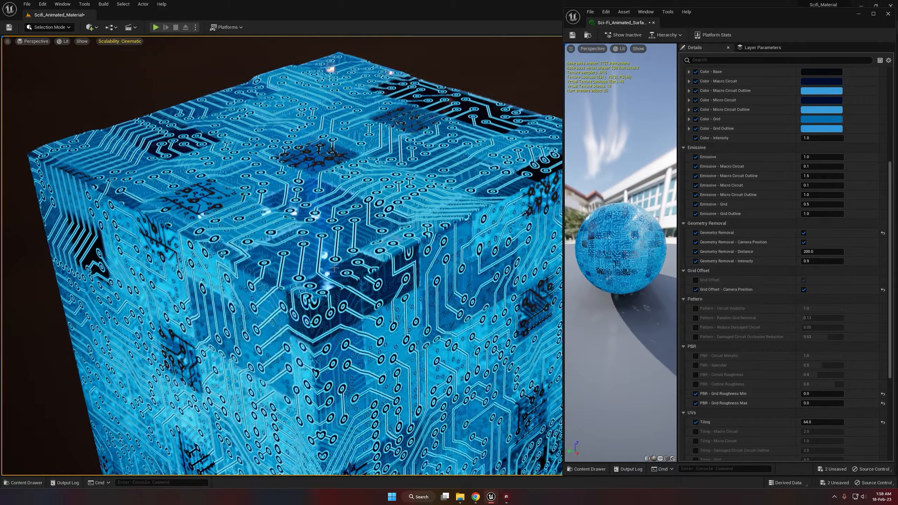
Step: Inspect the geometry removal close to the cube, and try Geometry Removal - Distance at about 322.6 before resetting it to its default
right_click_drag(334, 268, 335, 304)
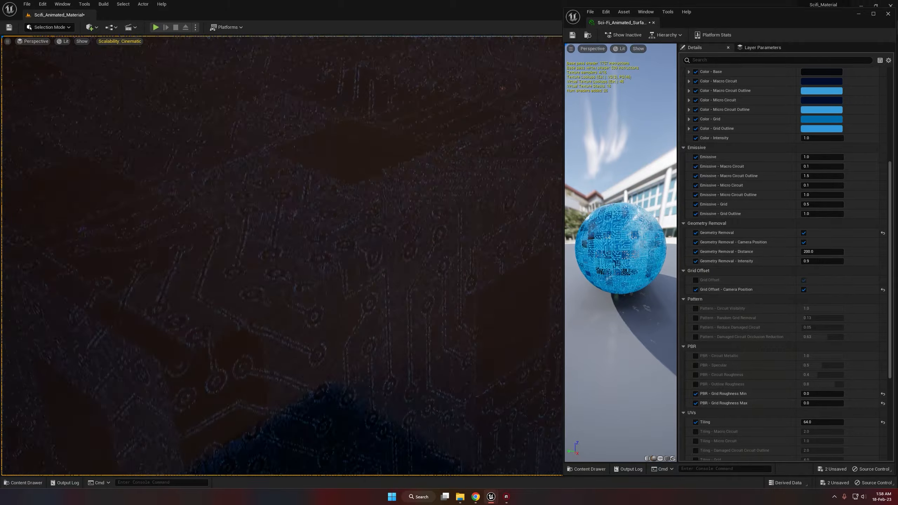
right_click(351, 273)
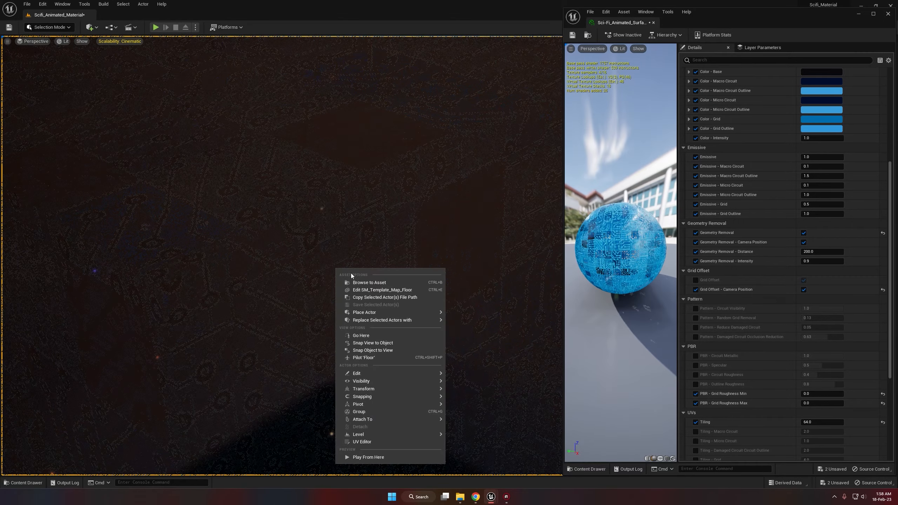
left_click(485, 22)
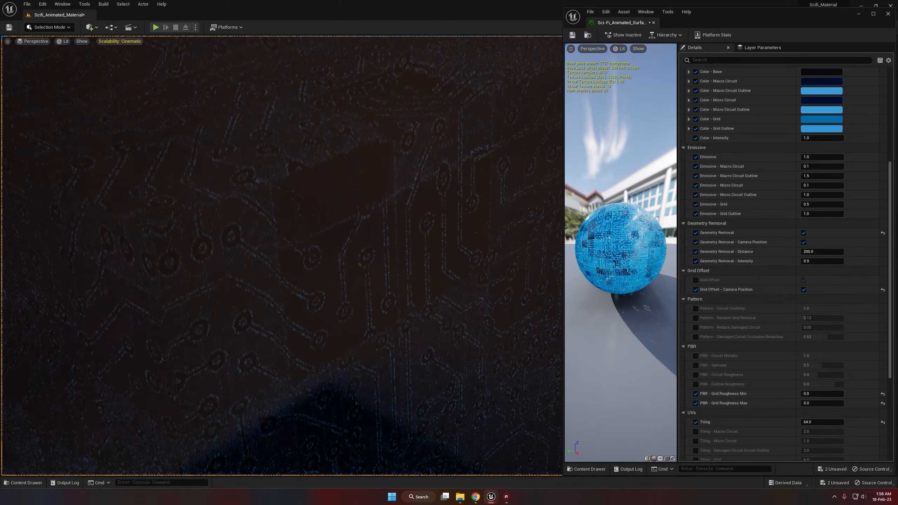
scroll(281, 256, "down", 5)
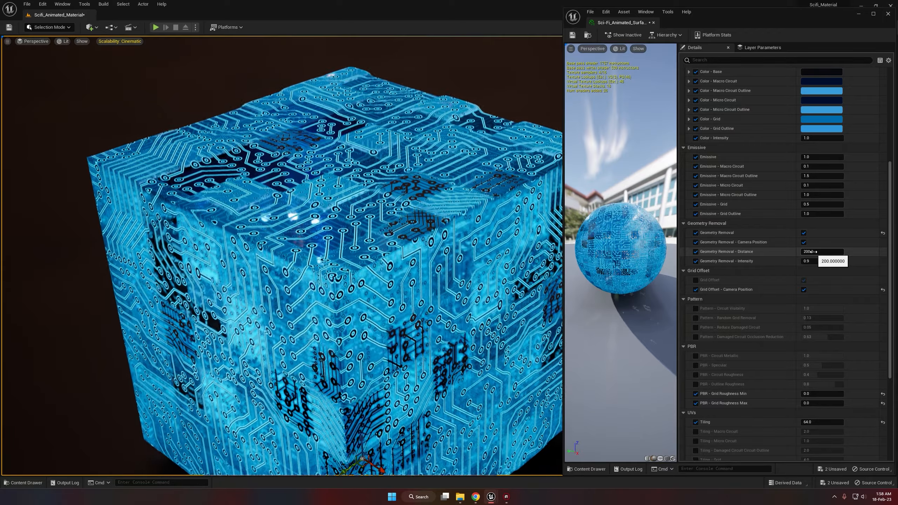
left_click_drag(812, 252, 841, 251)
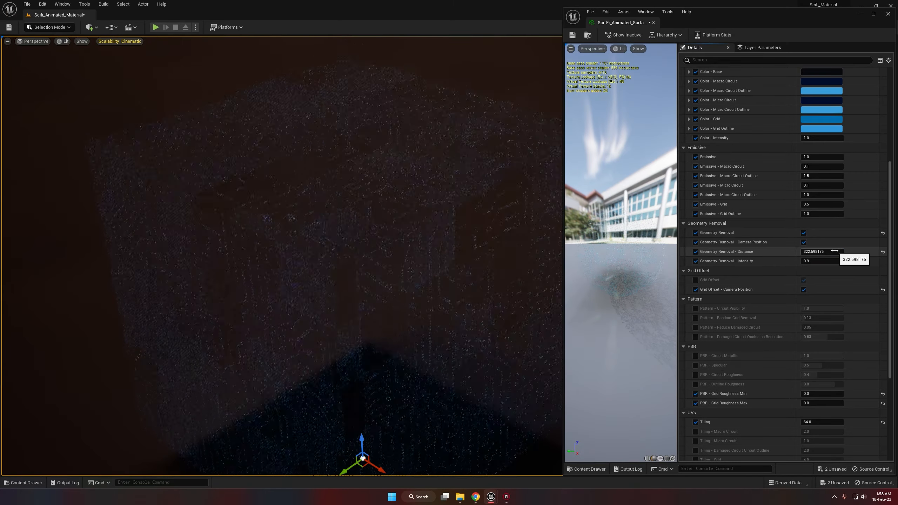
left_click(884, 251)
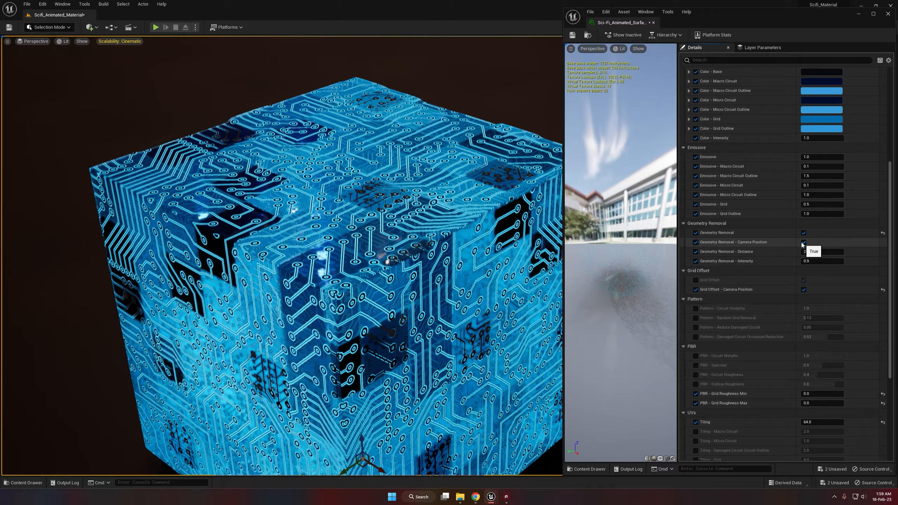
Step: Switch Geometry Removal - Camera Position off and back on, and try Geometry Removal - Distance at about 296.07 before resetting it
left_click(803, 244)
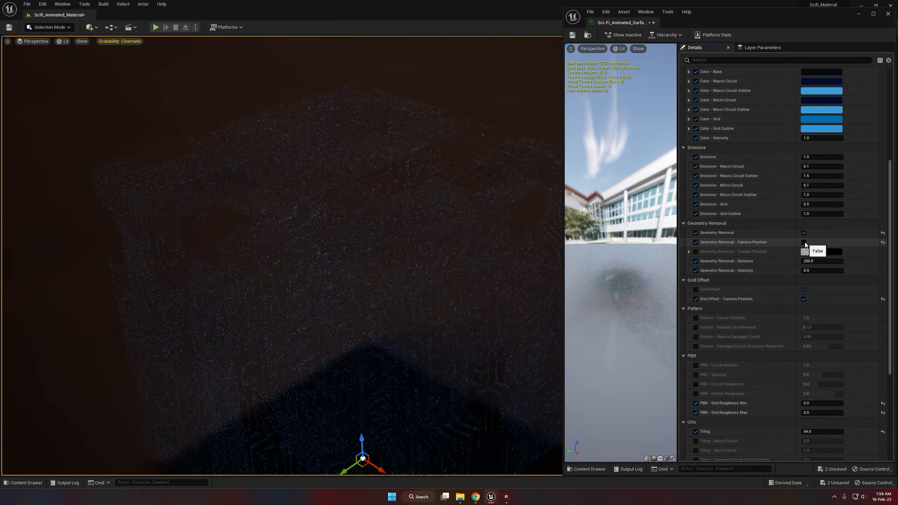
left_click(804, 243)
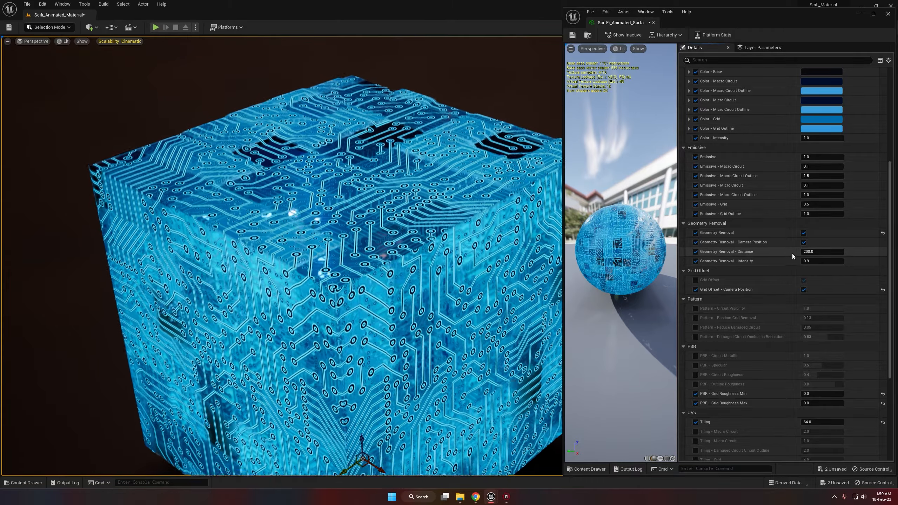
mouse_move(808, 252)
left_mouse_down()
mouse_move(842, 252)
mouse_move(820, 251)
left_mouse_up()
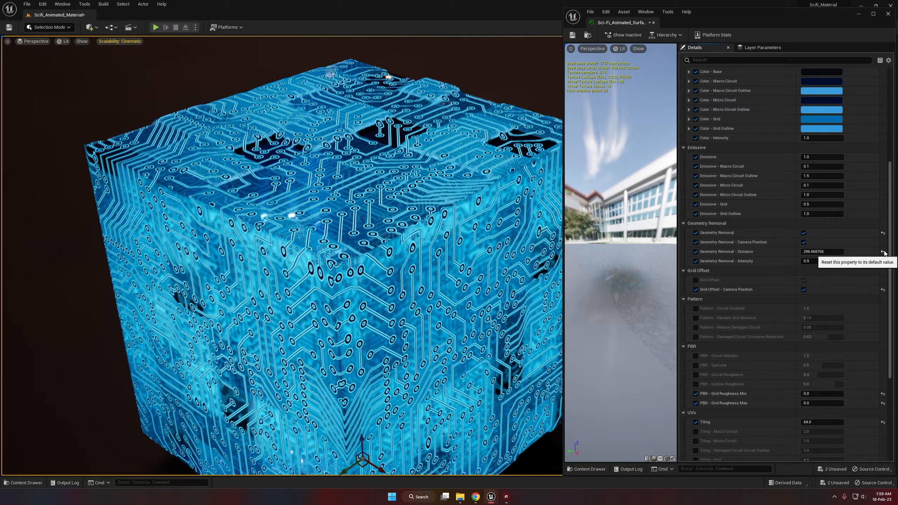
left_click(878, 253)
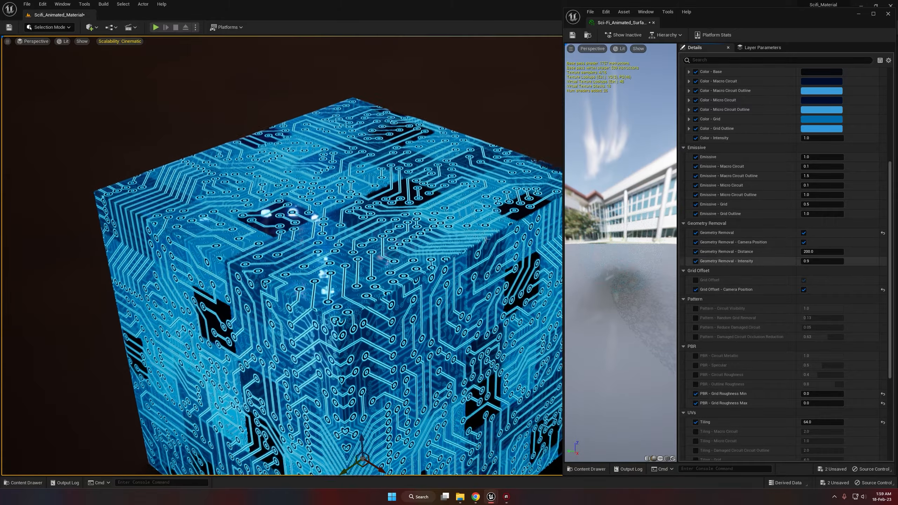
Step: Try Geometry Removal - Intensity at 0.196 and at 0 with the camera close to the cube
key("w")
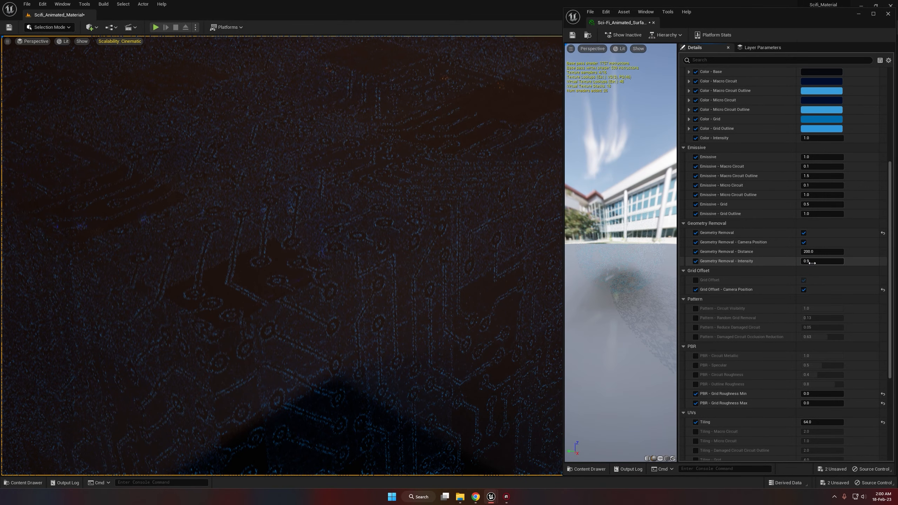
mouse_move(812, 262)
left_mouse_down()
mouse_move(768, 262)
mouse_move(813, 264)
left_mouse_up()
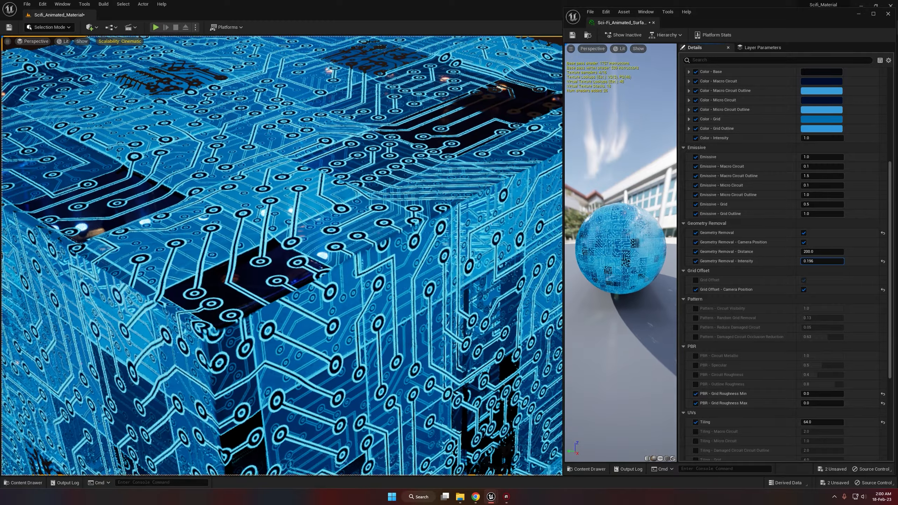
left_click(813, 264)
type("0")
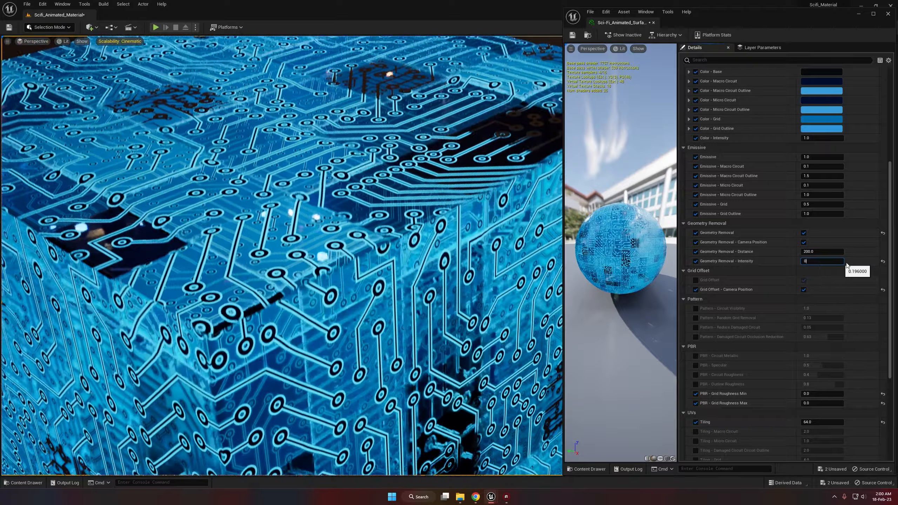
key("Return")
Step: Try Geometry Removal - Intensity at 1 and reset it to its default
left_click_drag(822, 261, 842, 260)
left_click(822, 261)
type("1")
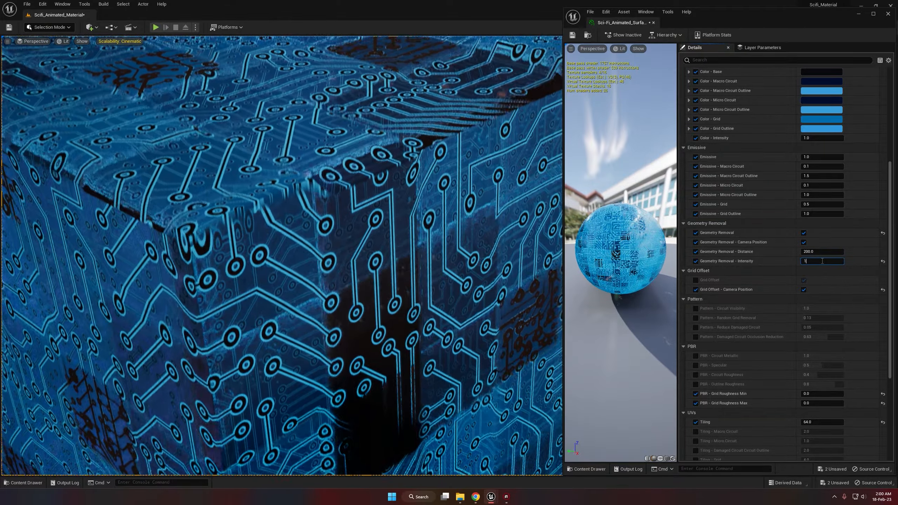
key("Return")
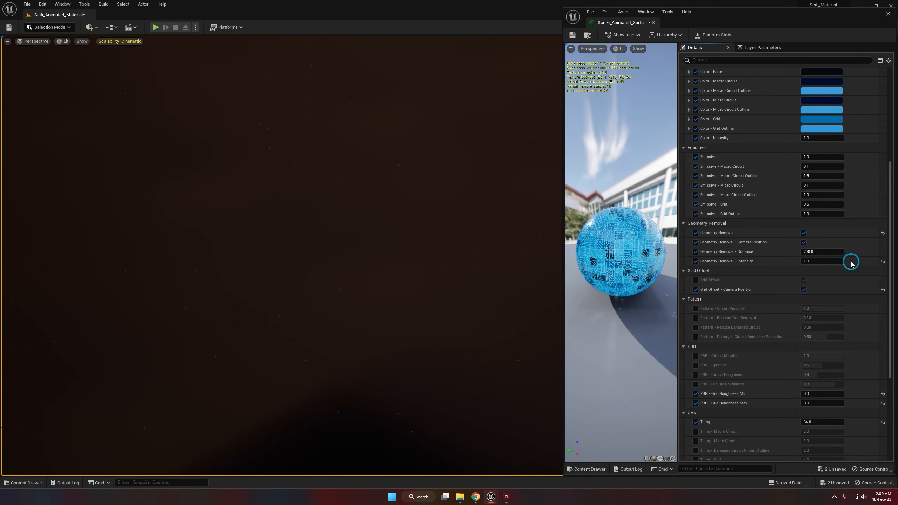
left_click(883, 262)
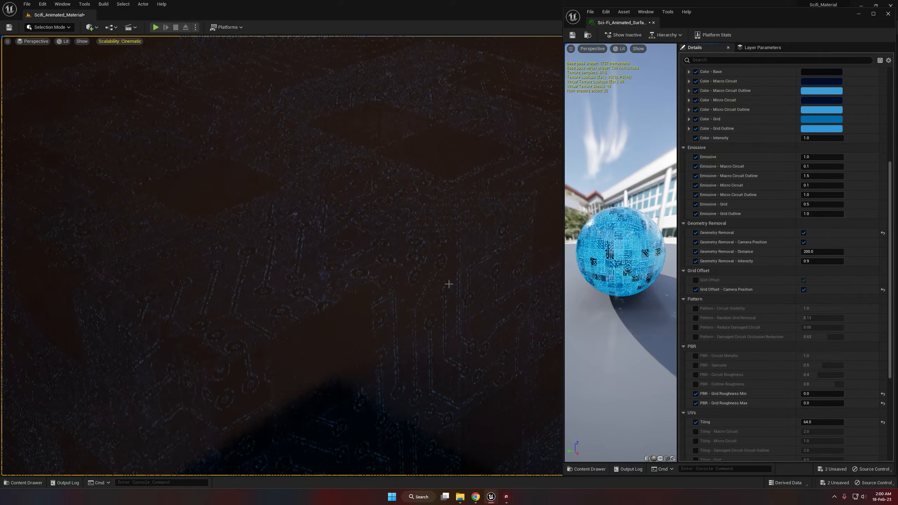
Step: Back away from the cube to examine how the geometry removal responds to camera distance
scroll(281, 255, "down", 5)
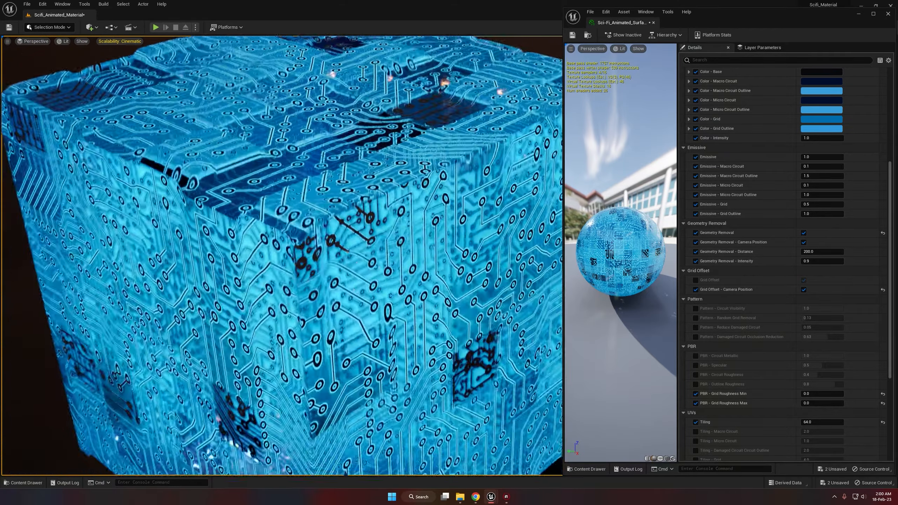
scroll(282, 256, "down", 5)
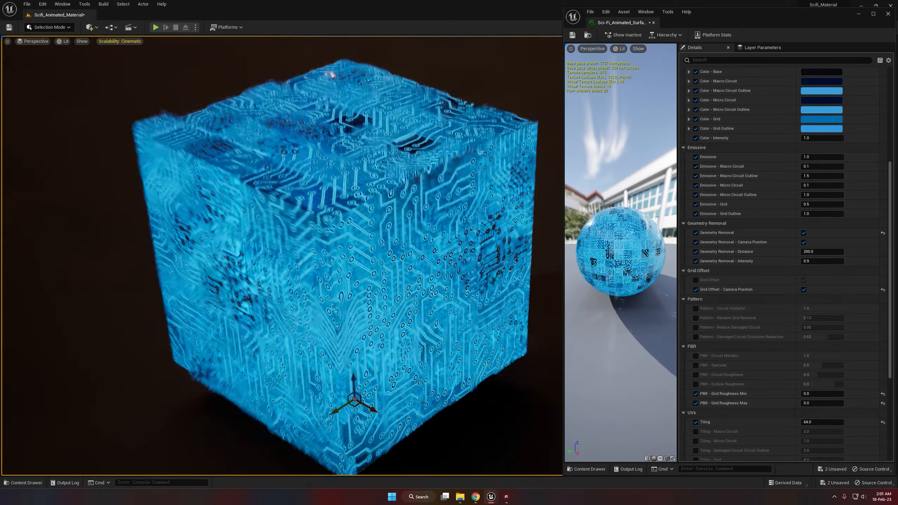
scroll(282, 256, "up", 3)
scroll(282, 256, "down", 2)
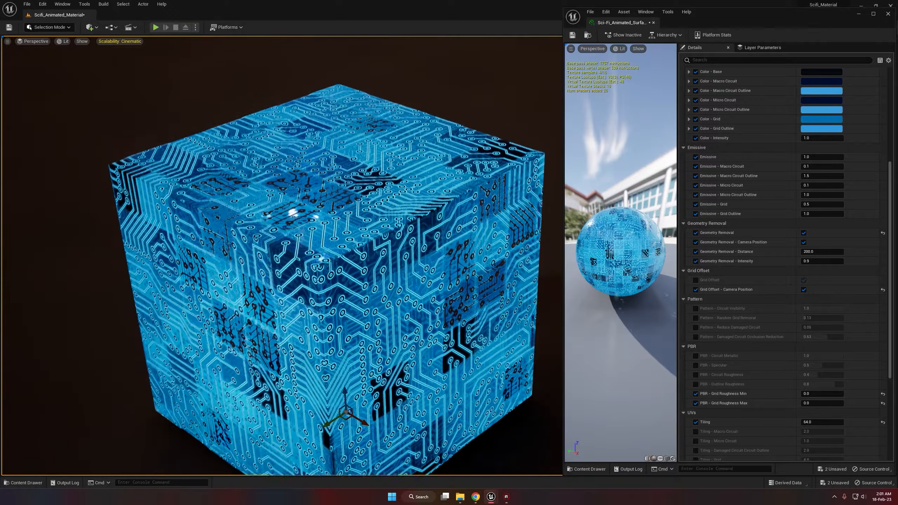
Step: Examine the cube's animated circuit surface from directly above and from a corner view
left_click_drag(418, 266, 462, 343, "alt")
middle_click_drag(379, 267, 364, 234, "alt")
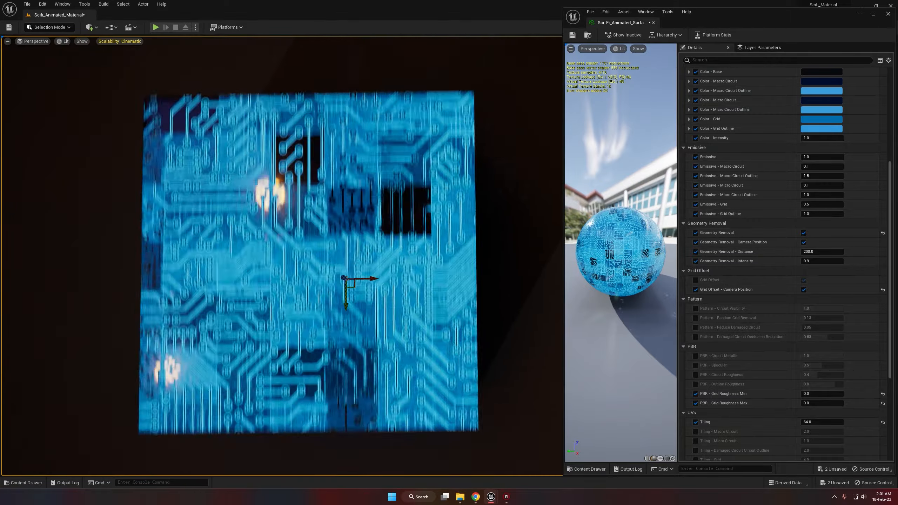
mouse_move(346, 279)
middle_mouse_down("alt")
mouse_move(351, 225)
mouse_move(348, 288)
middle_mouse_up("alt")
middle_click_drag(349, 323, 385, 280, "alt")
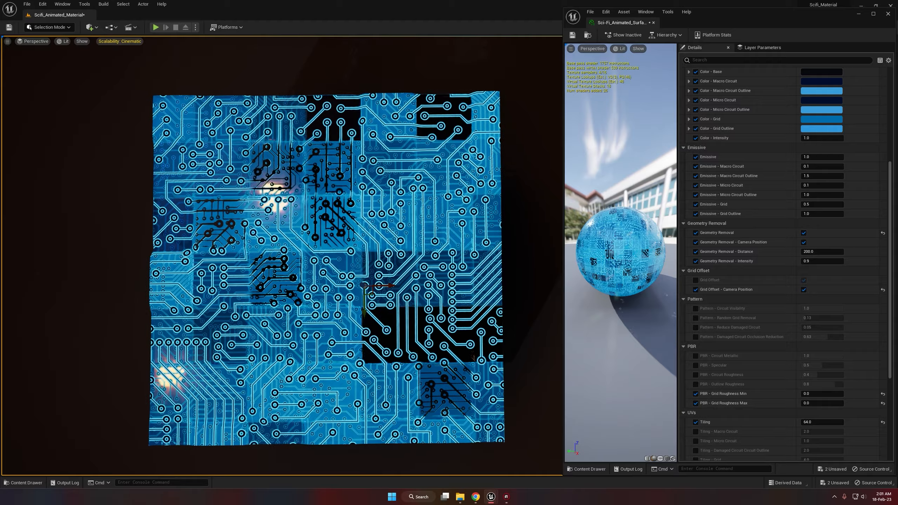
left_click_drag(365, 285, 329, 192, "alt")
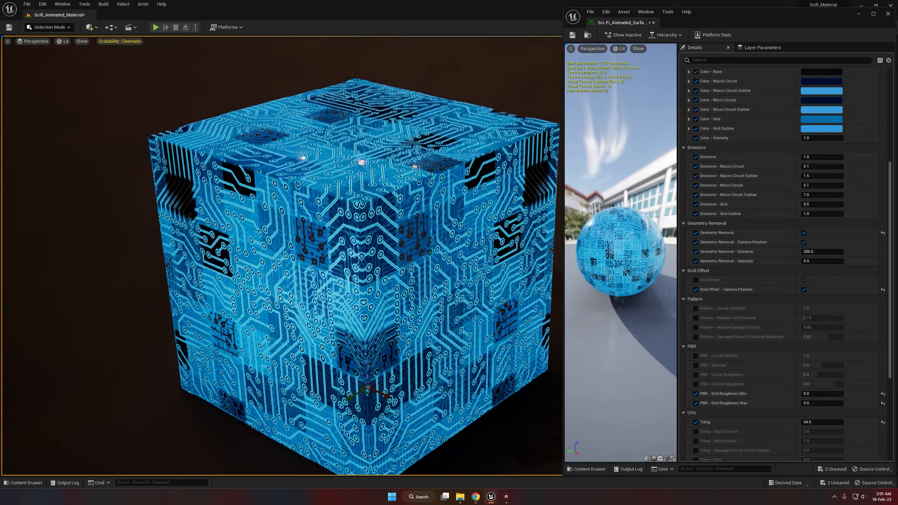
middle_click_drag(311, 248, 330, 265)
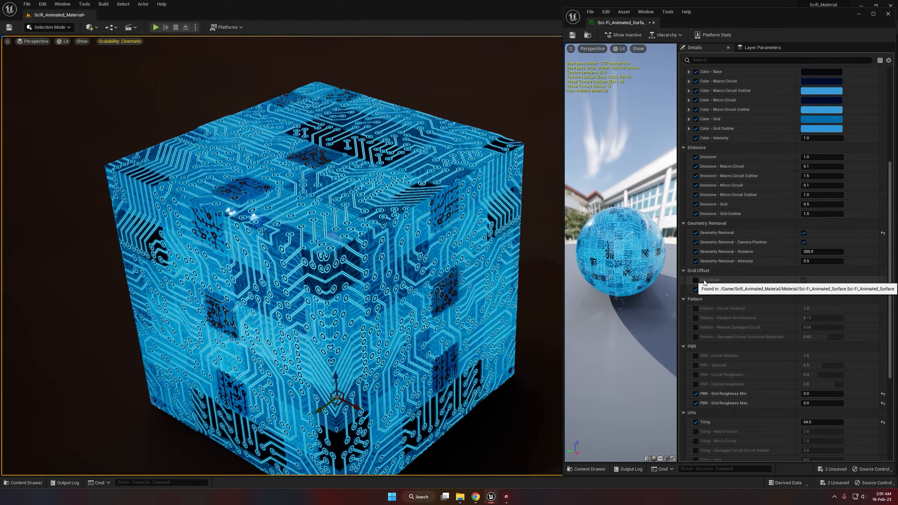
Step: Enable the Grid Offset parameter override, then switch Grid Offset off and back on to compare its effect on the cube
left_click(696, 280)
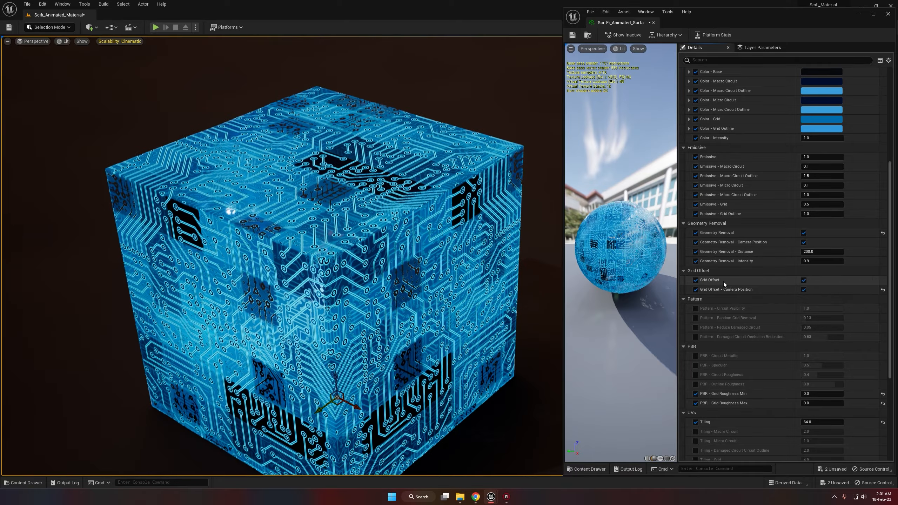
left_click(804, 290)
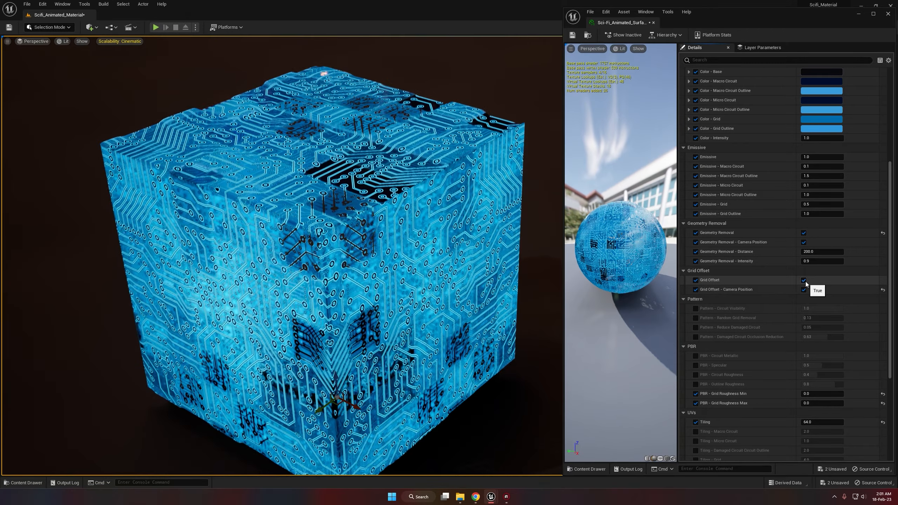
left_click(804, 281)
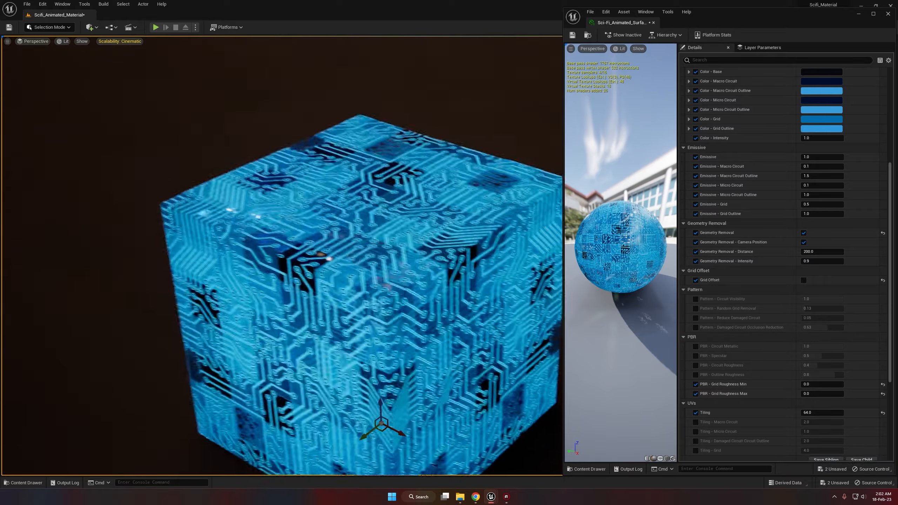
right_click_drag(281, 255, 327, 283)
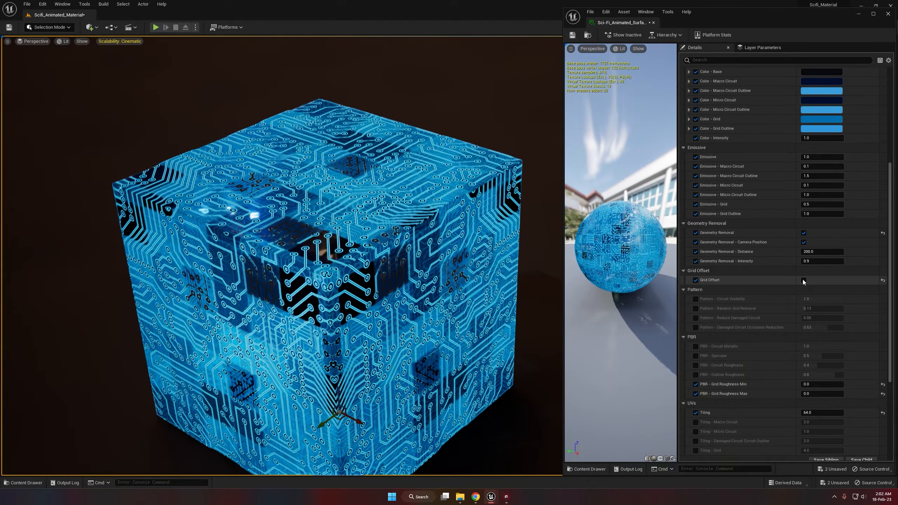
left_click(803, 281)
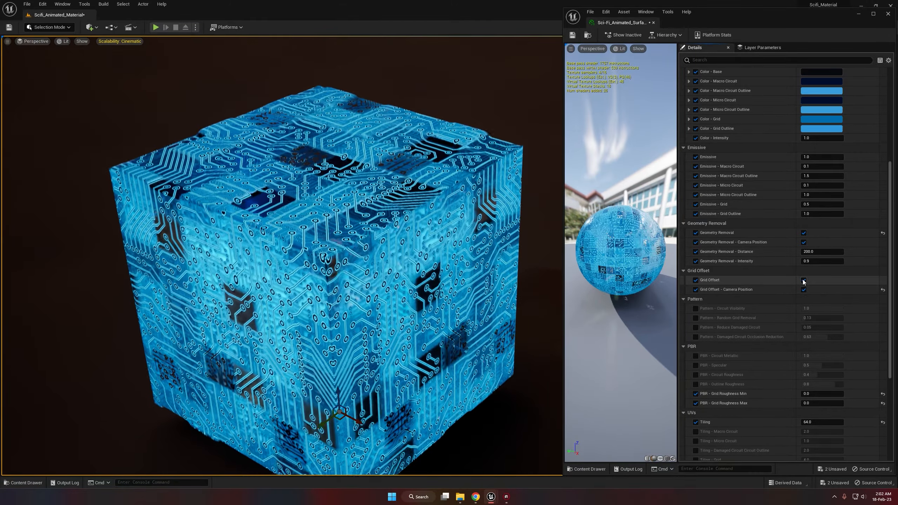
right_click_drag(529, 293, 495, 291)
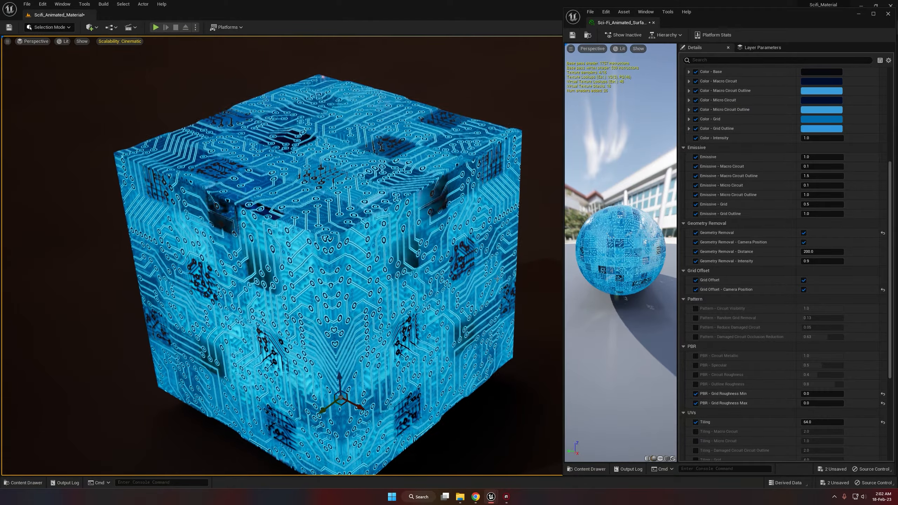
right_click_drag(495, 290, 510, 301)
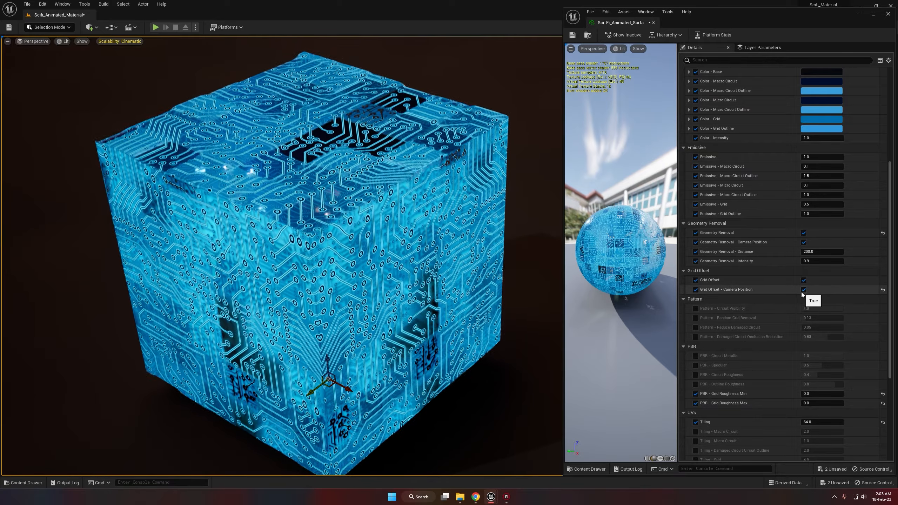
Step: Switch Grid Offset - Camera Position off and back on, and save the level and material instance
left_click(804, 290)
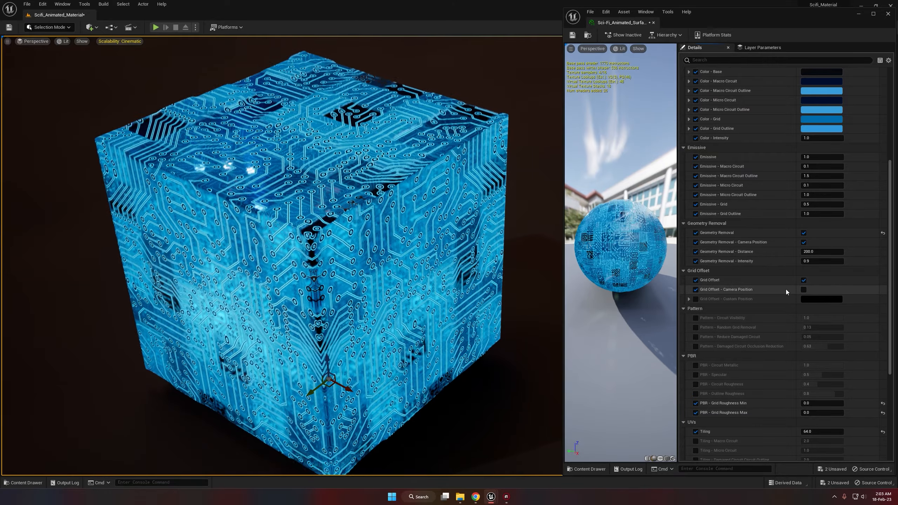
mouse_move(452, 333)
right_mouse_down()
mouse_move(497, 340)
mouse_move(428, 354)
mouse_move(456, 338)
right_mouse_up()
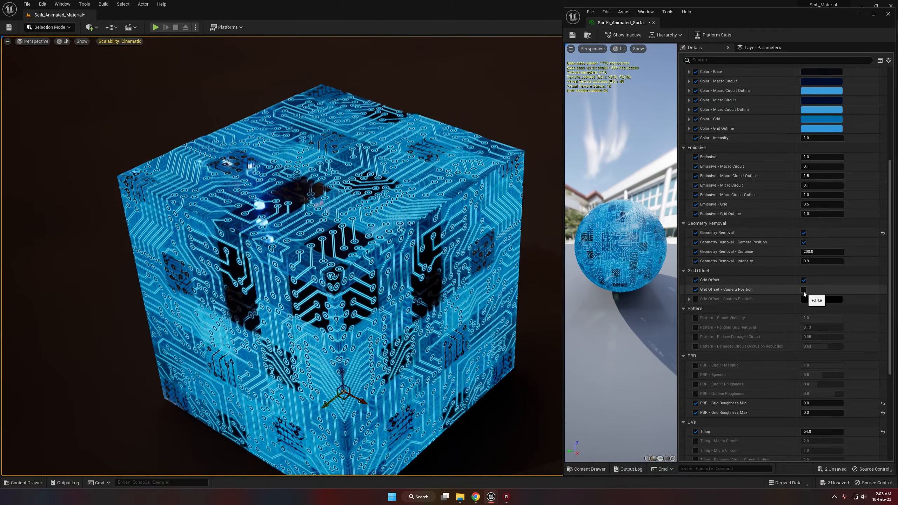
left_click(804, 290)
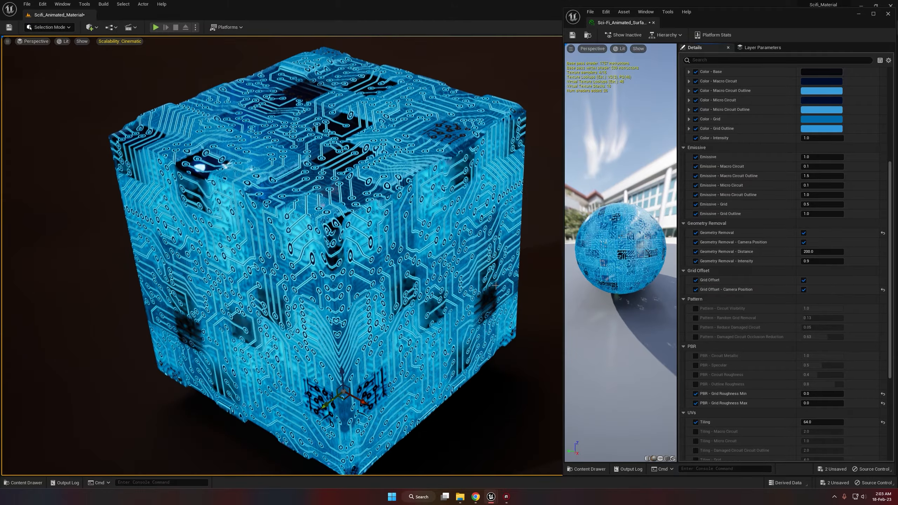
mouse_move(282, 255)
middle_mouse_down()
mouse_move(300, 266)
mouse_move(348, 242)
mouse_move(320, 199)
mouse_move(258, 175)
mouse_move(229, 255)
mouse_move(326, 305)
mouse_move(346, 245)
mouse_move(274, 272)
mouse_move(278, 252)
middle_mouse_up()
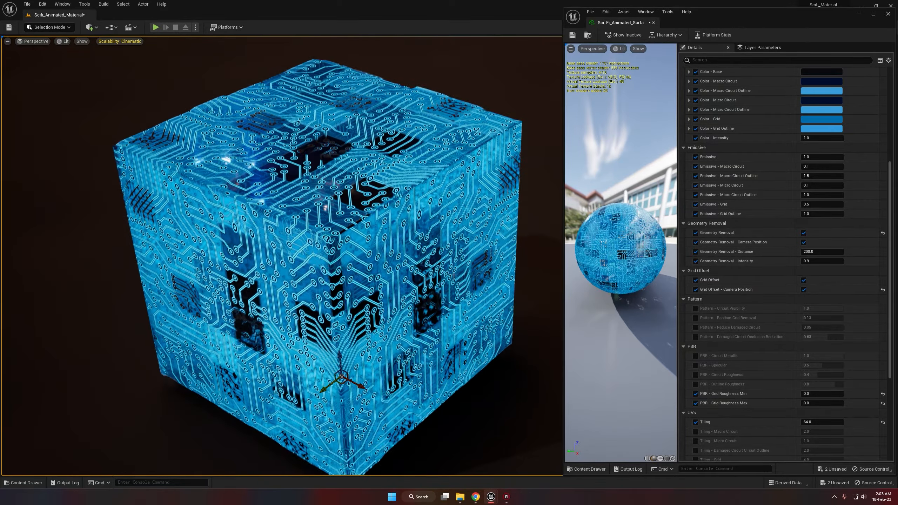
key("ctrl+s")
Step: Enable the Pattern overrides for Circuit Visibility, Random Grid Removal, Reduce Damaged Circuit and Damaged Circuit Occlusion Reduction
scroll(748, 310, "down", 2)
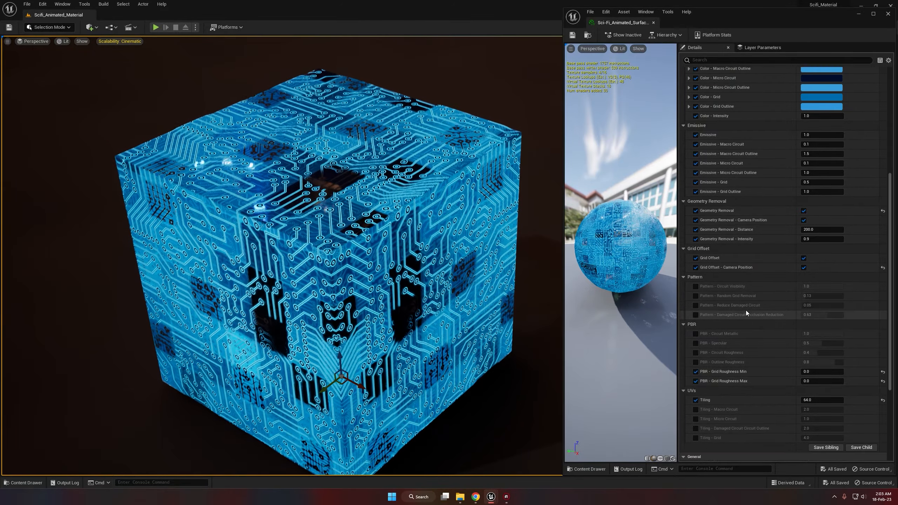
scroll(746, 311, "down", 3)
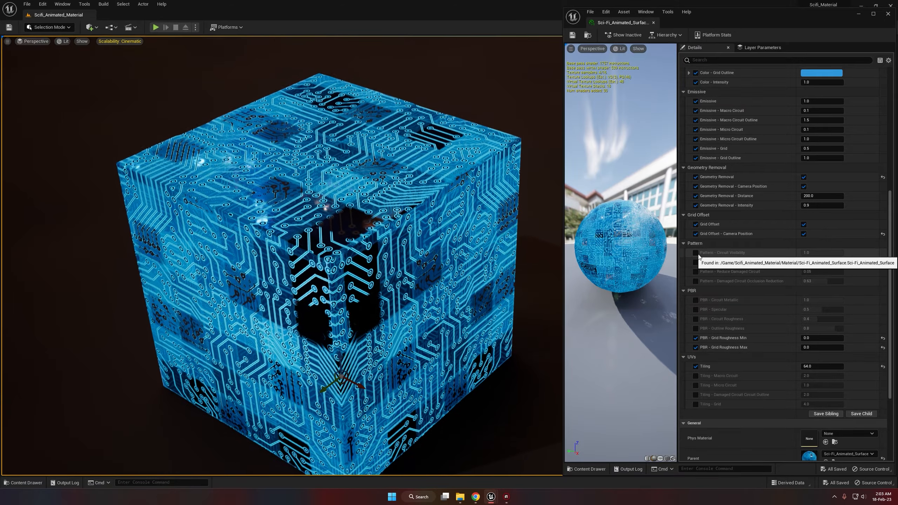
left_click(695, 253)
left_click(696, 262)
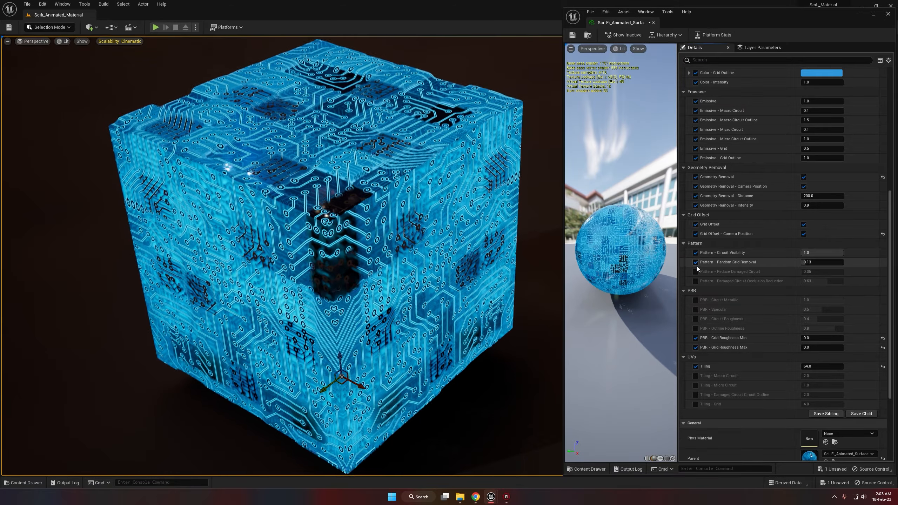
left_click(695, 271)
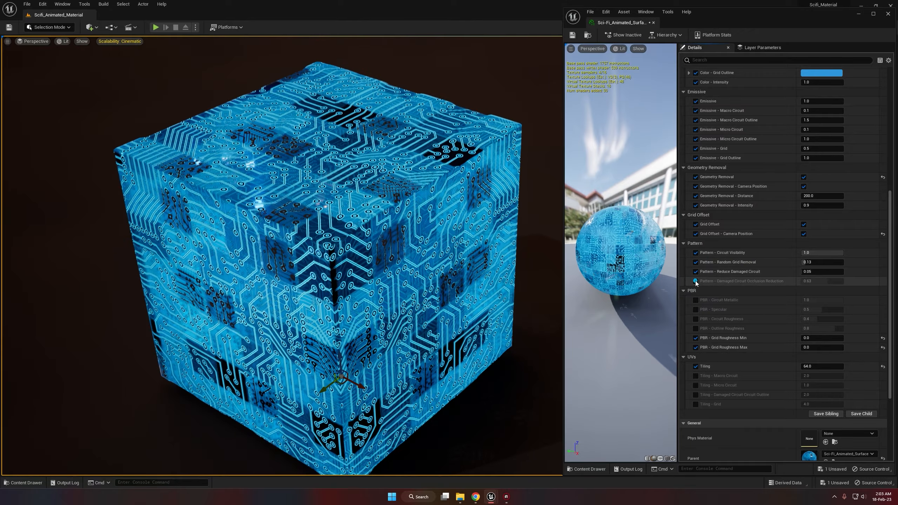
left_click(696, 281)
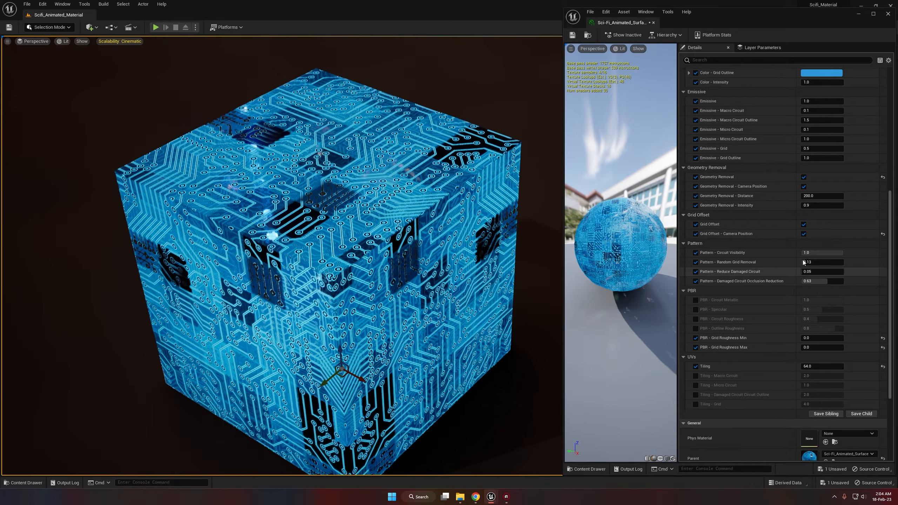
Step: Try Pattern - Circuit Visibility at 0 and reset it to its default
left_click_drag(824, 253, 844, 253)
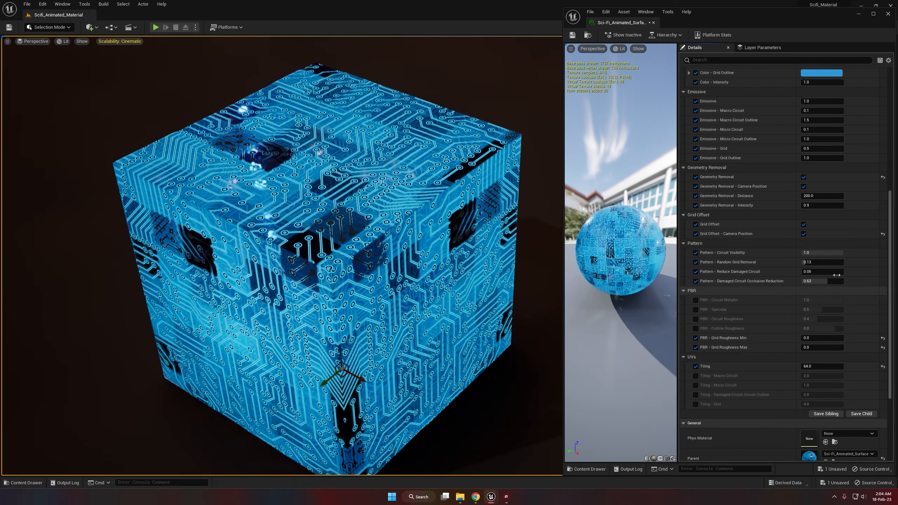
left_click_drag(824, 253, 802, 252)
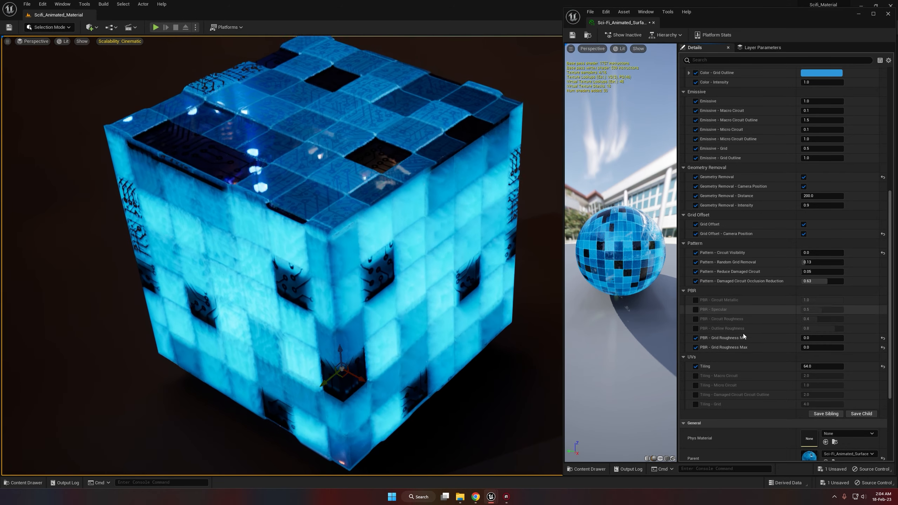
left_click(884, 254)
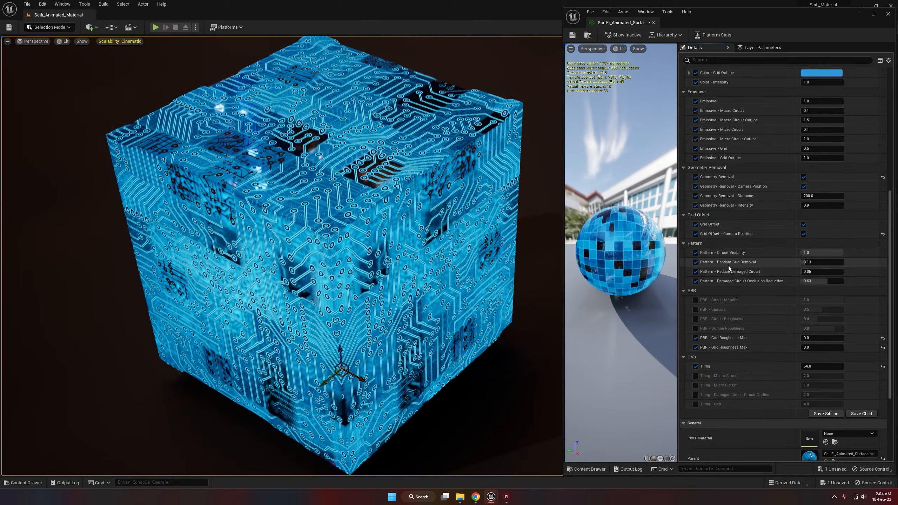
Step: Try Pattern - Random Grid Removal at about 0.176 and reset it to its default
left_click(805, 262)
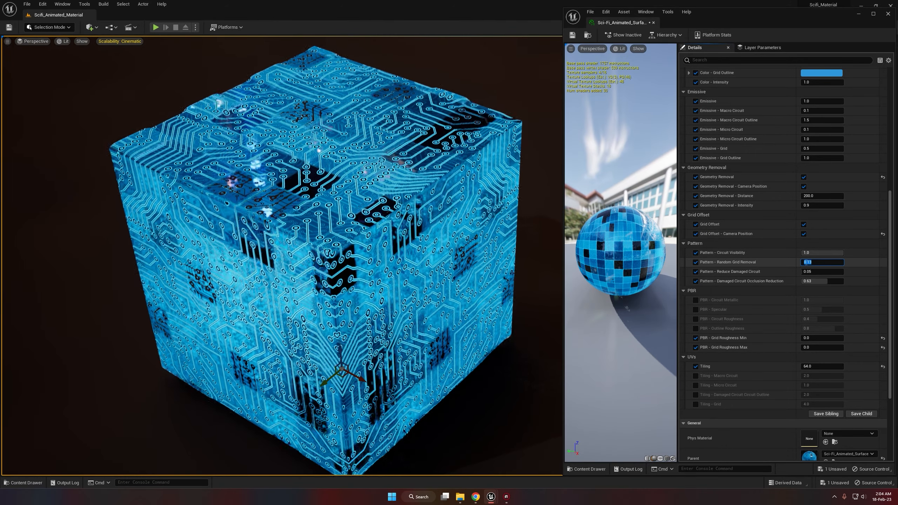
left_click(787, 261)
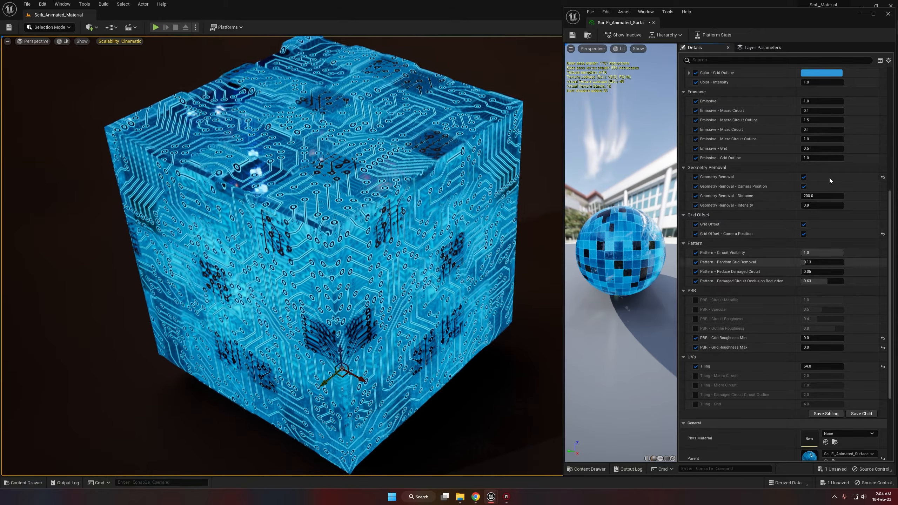
scroll(774, 138, "up", 5)
scroll(757, 153, "up", 1)
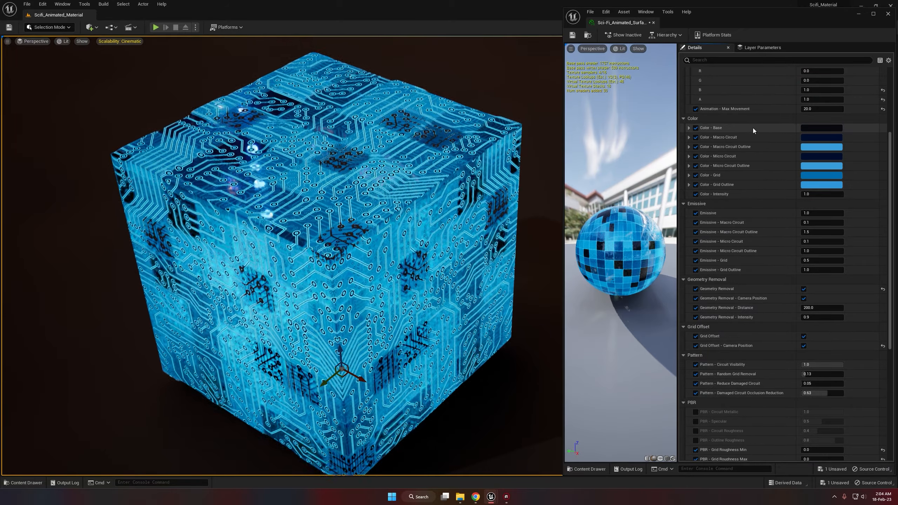
scroll(774, 203, "down", 5)
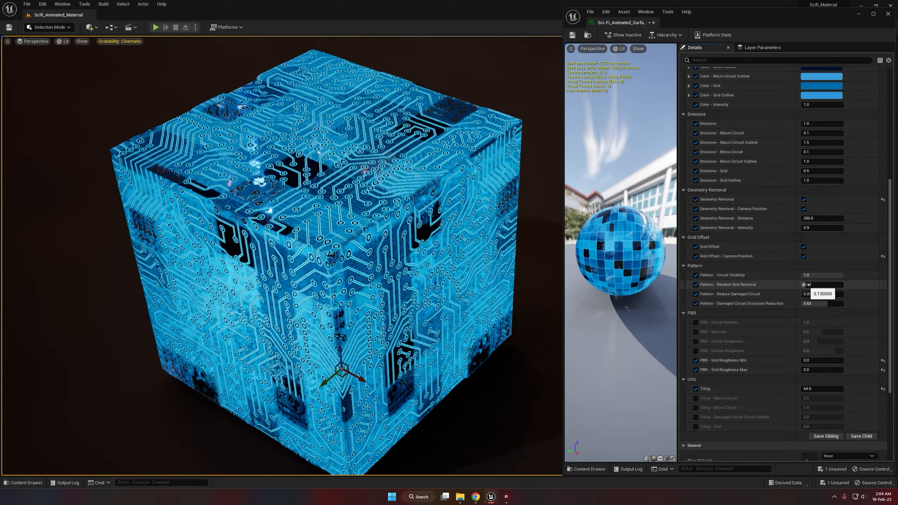
left_click_drag(805, 284, 833, 286)
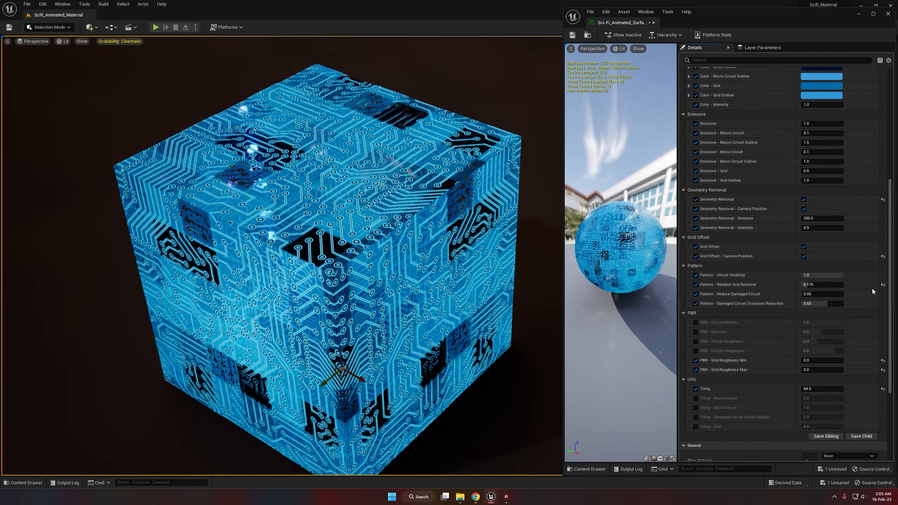
left_click(883, 285)
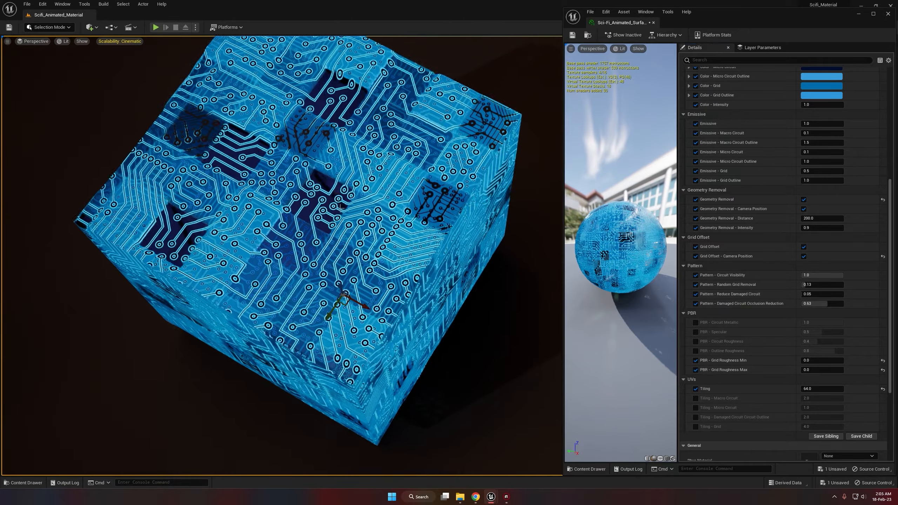
Step: Switch Geometry Removal off with the camera close to the cube's top surface
scroll(340, 208, "up", 5)
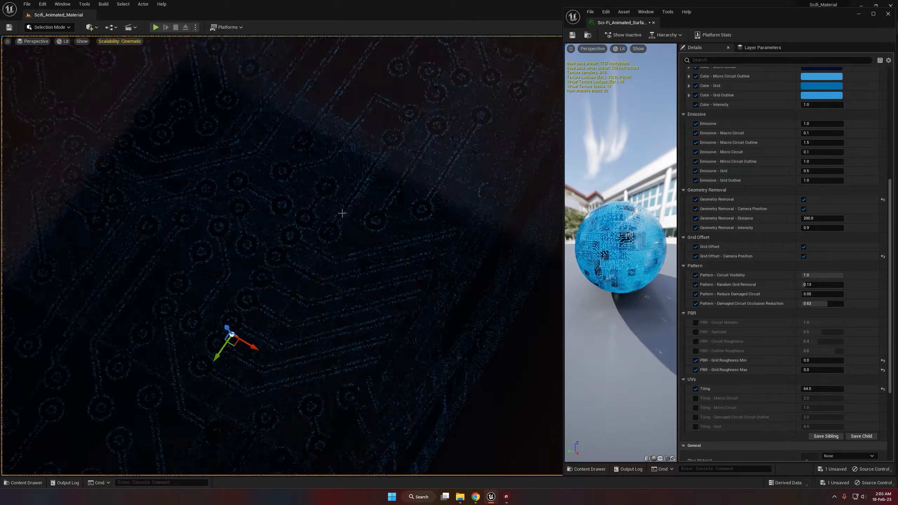
right_click_drag(327, 214, 311, 214)
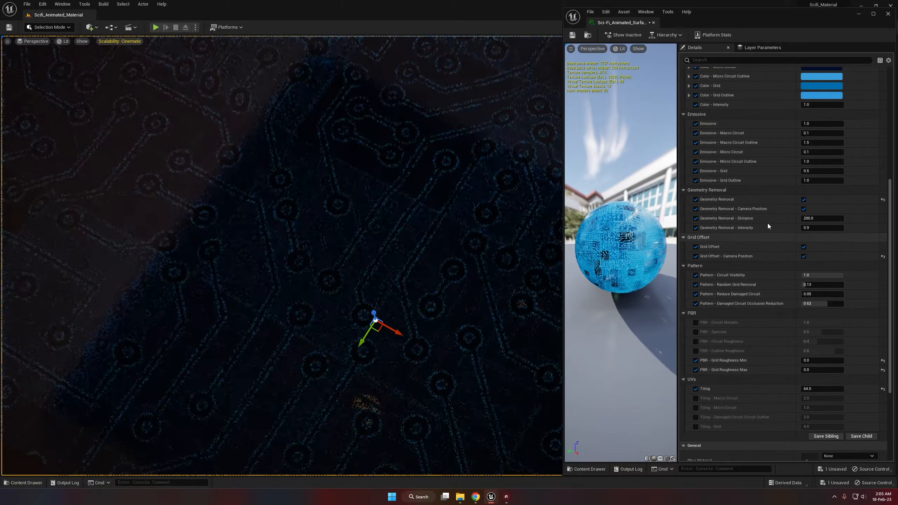
left_click(804, 200)
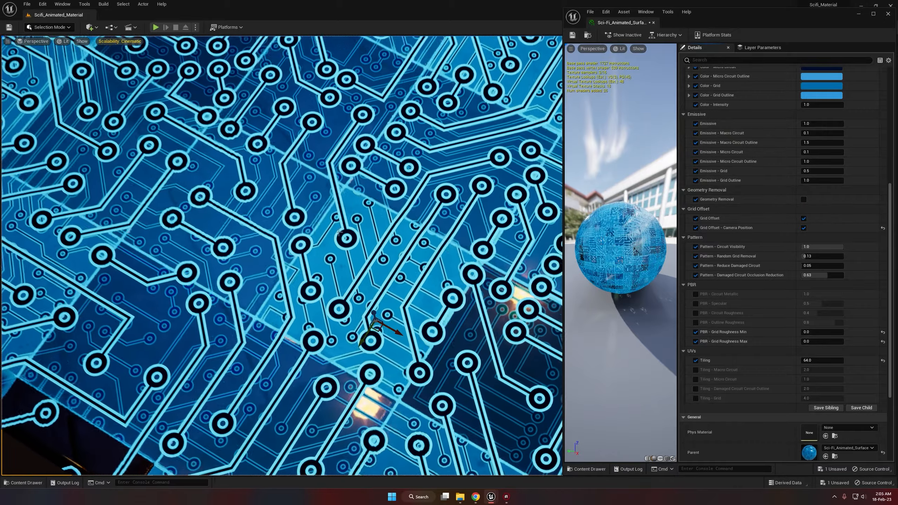
mouse_move(339, 232)
right_mouse_down()
mouse_move(324, 227)
mouse_move(332, 231)
right_mouse_up()
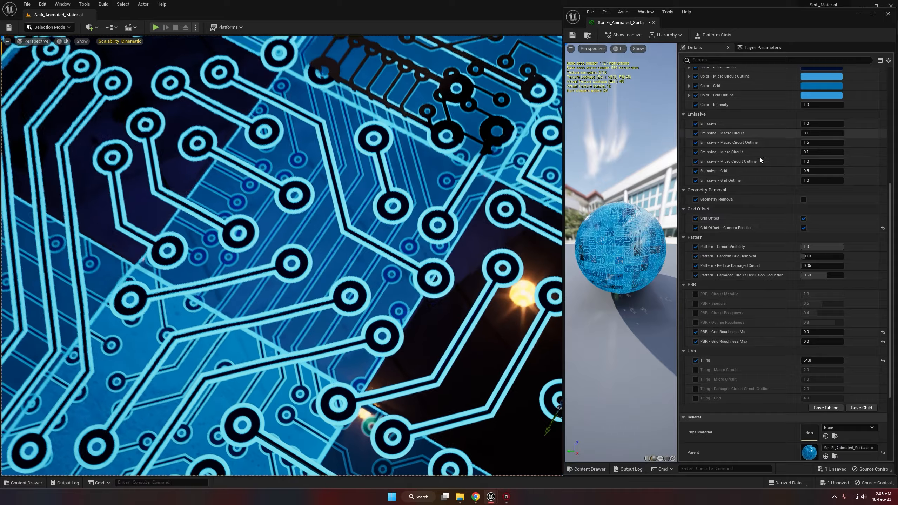
Step: Set Animation Speed - Grid X and Animation Speed - Grid Y to 0 and switch Animation - Geometry off
scroll(761, 165, "up", 6)
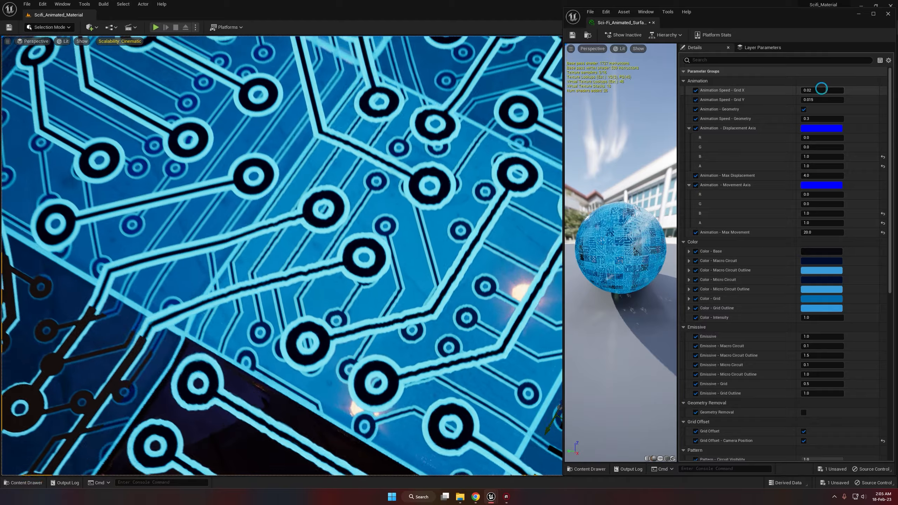
left_click(821, 90)
type("0")
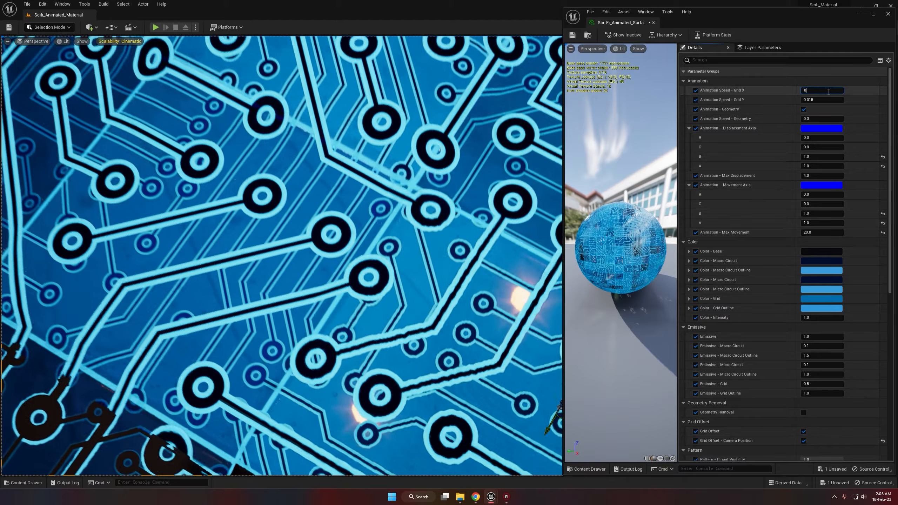
key("Tab")
type("0")
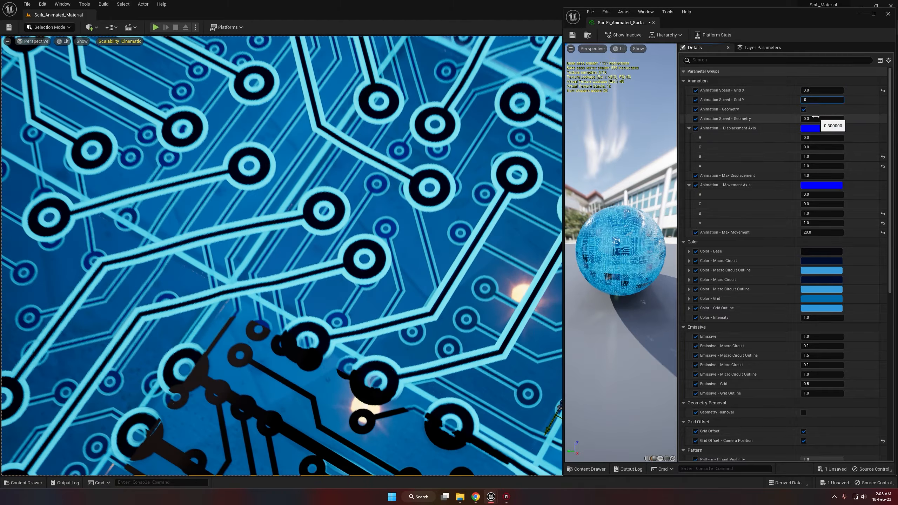
left_click(816, 118)
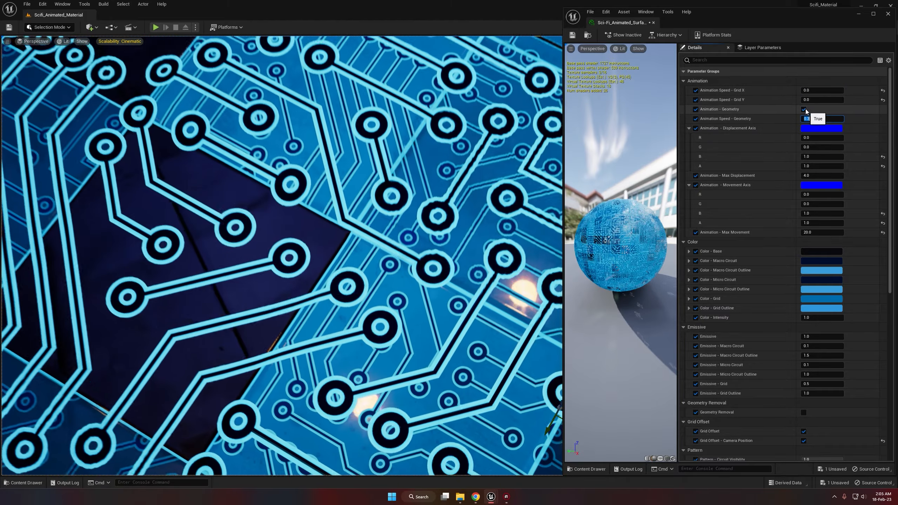
left_click(804, 109)
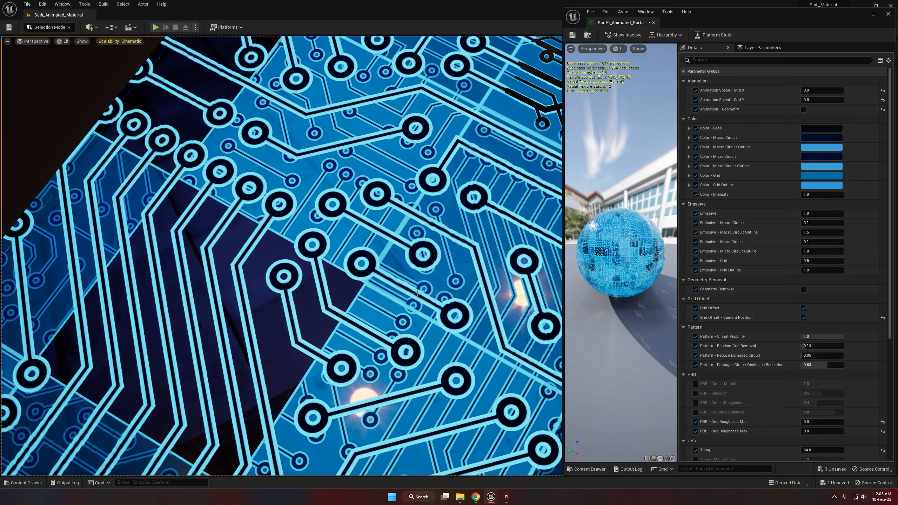
Step: Try Pattern - Reduce Damaged Circuit at 1.0 with the cube's circuit surface in close view
right_click_drag(418, 294, 474, 290)
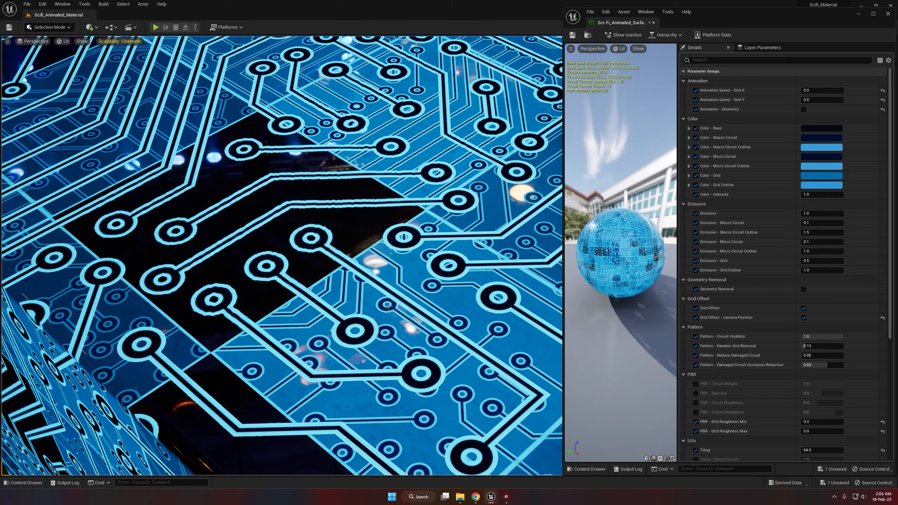
scroll(388, 307, "up", 3)
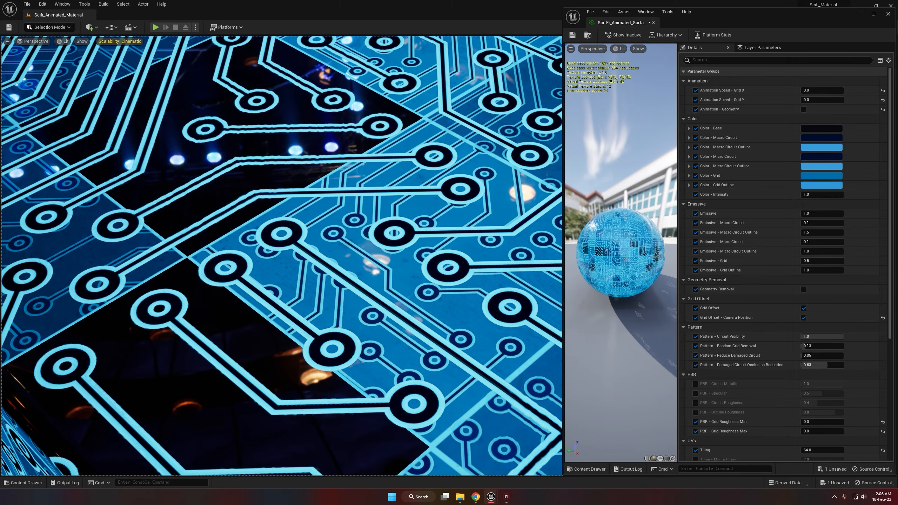
scroll(344, 294, "down", 2)
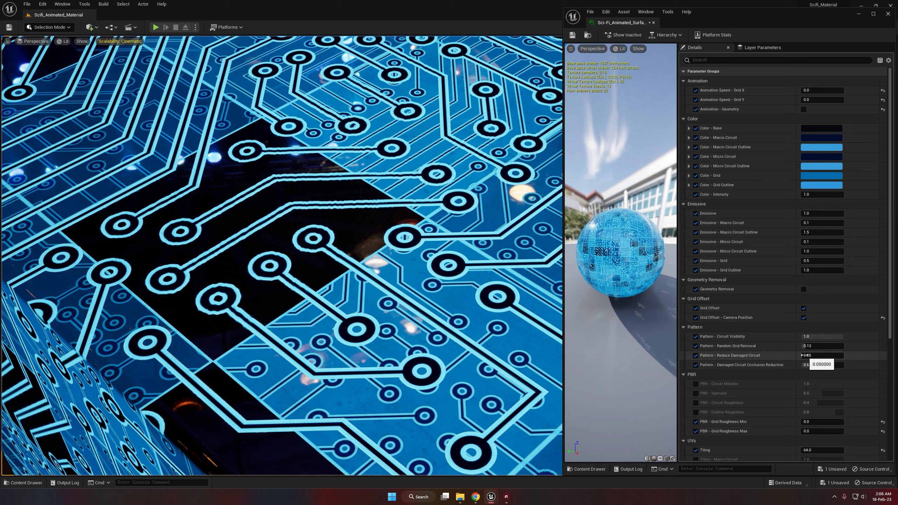
left_click_drag(804, 355, 845, 355)
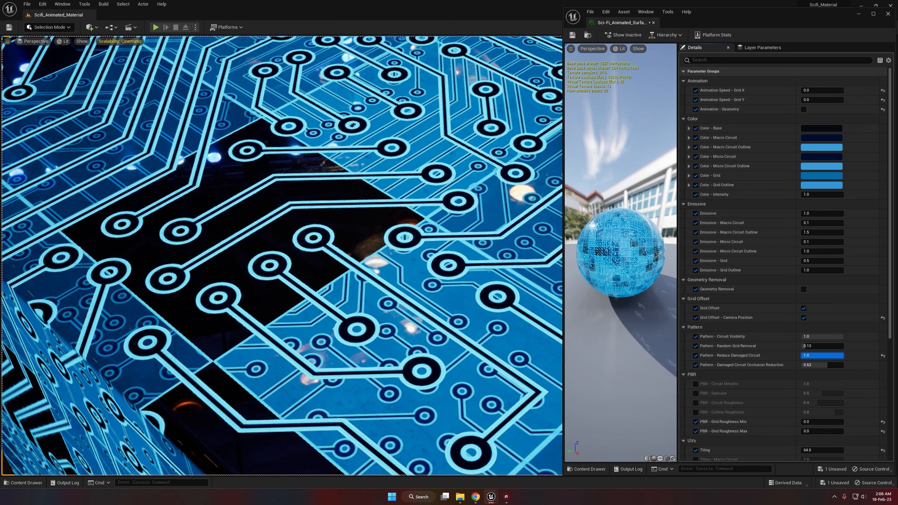
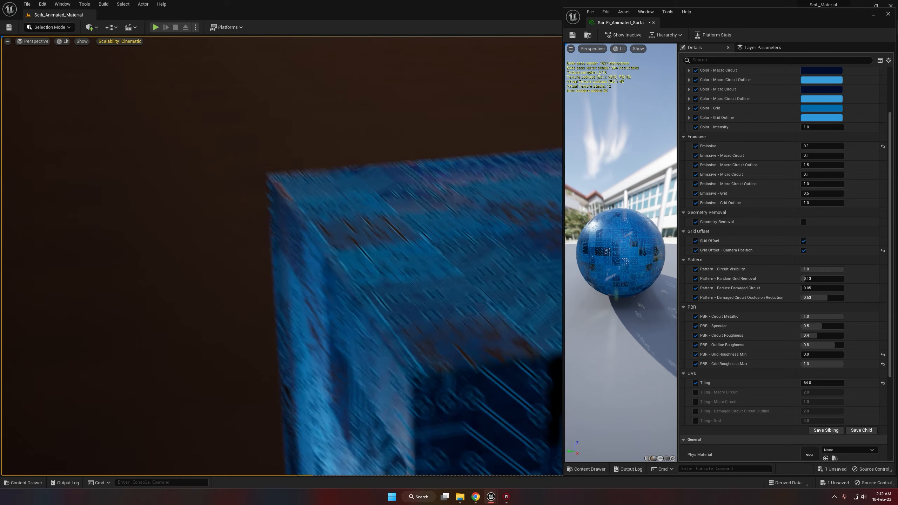
Step: Set PBR - Grid Roughness Max to 0 with the cube's top surface in view
left_click_drag(281, 256, 316, 248, "alt")
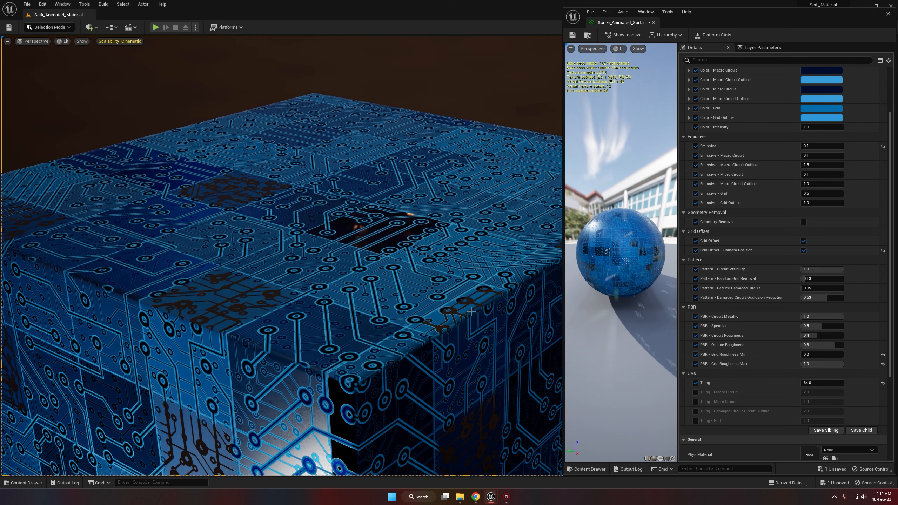
left_click(826, 365)
key("Return")
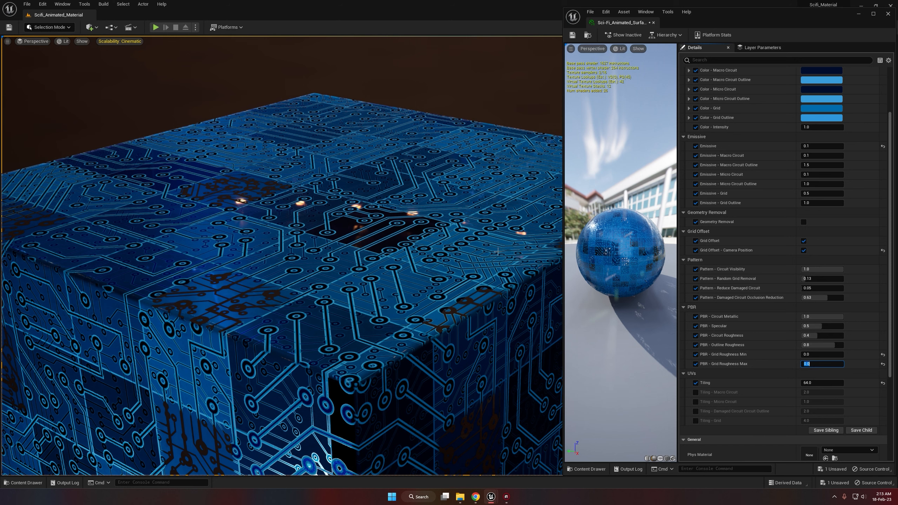
Step: Try PBR - Grid Roughness Min at 1, inspect the cube's reflections, and set it back to 0
left_click(818, 355)
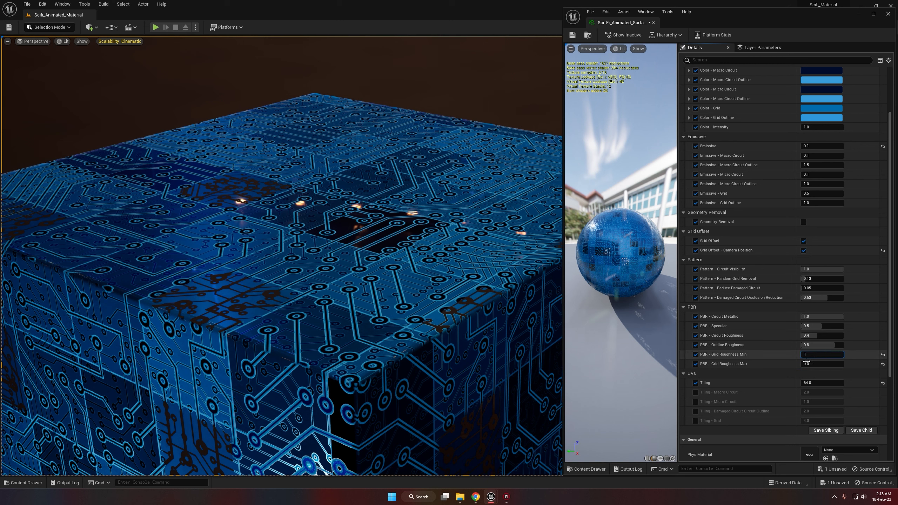
left_click(806, 362)
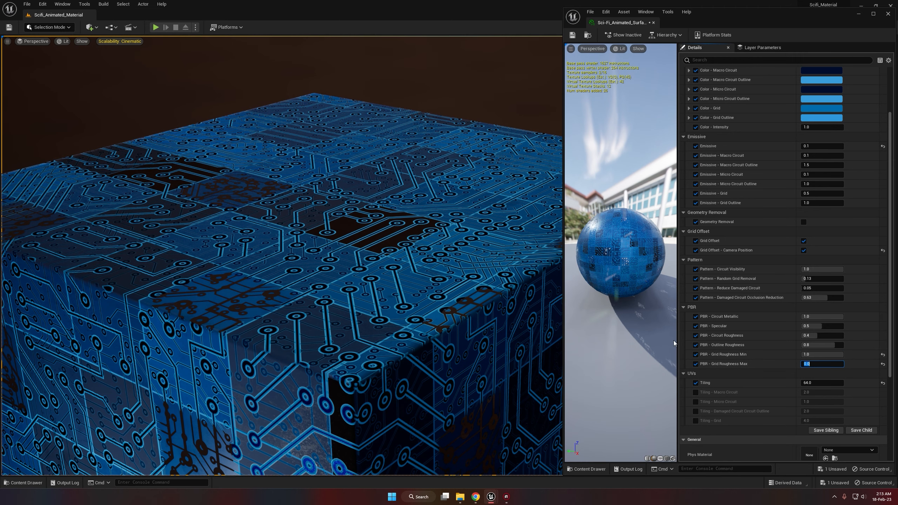
left_click(760, 364)
left_click_drag(484, 285, 455, 294, "alt")
left_click_drag(166, 327, 178, 319, "alt")
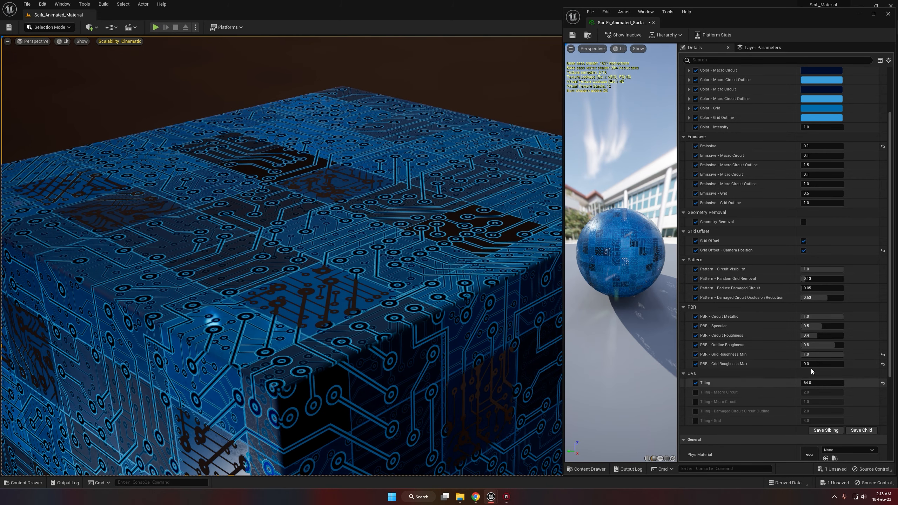
left_click(842, 355)
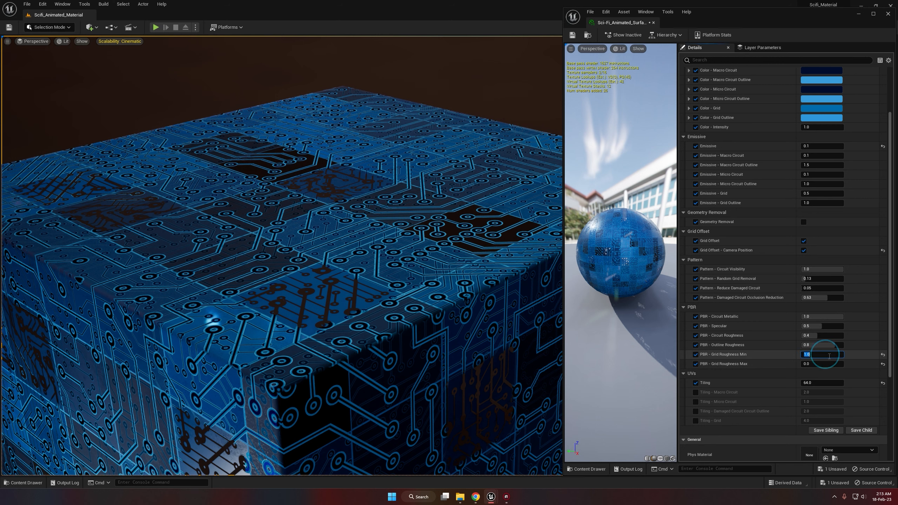
type("0")
key("Return")
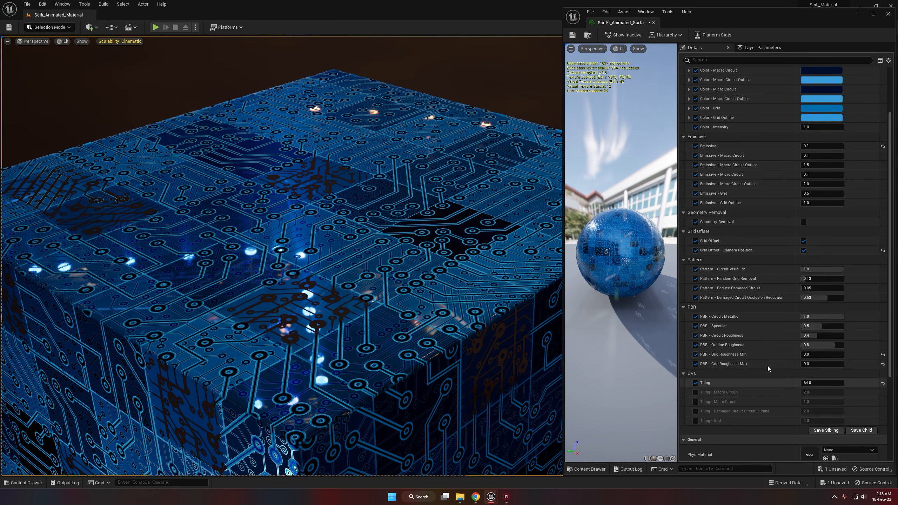
Step: Try the overall UV Tiling at about 149.5 with the whole cube in view and set it back to 64
scroll(768, 366, "down", 5)
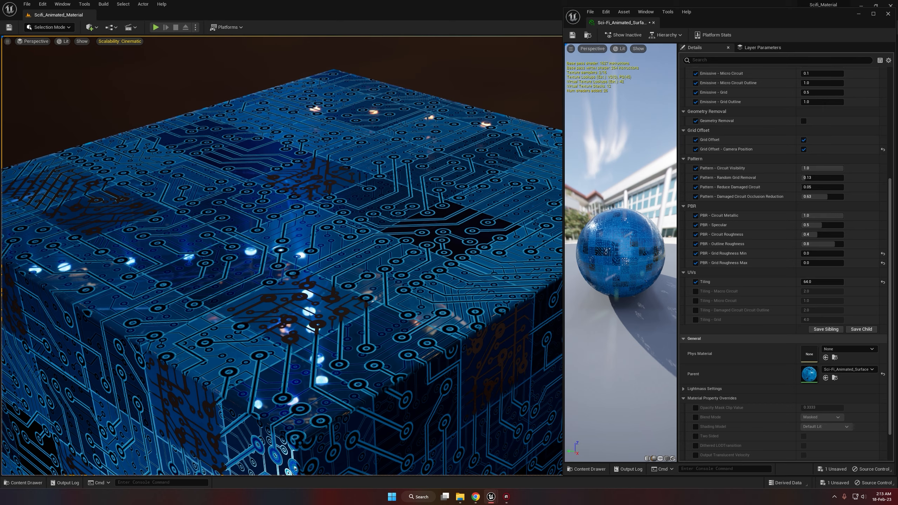
key("s")
right_click_drag(282, 255, 478, 336)
right_click_drag(438, 206, 422, 230)
key("s")
middle_click_drag(444, 258, 452, 279)
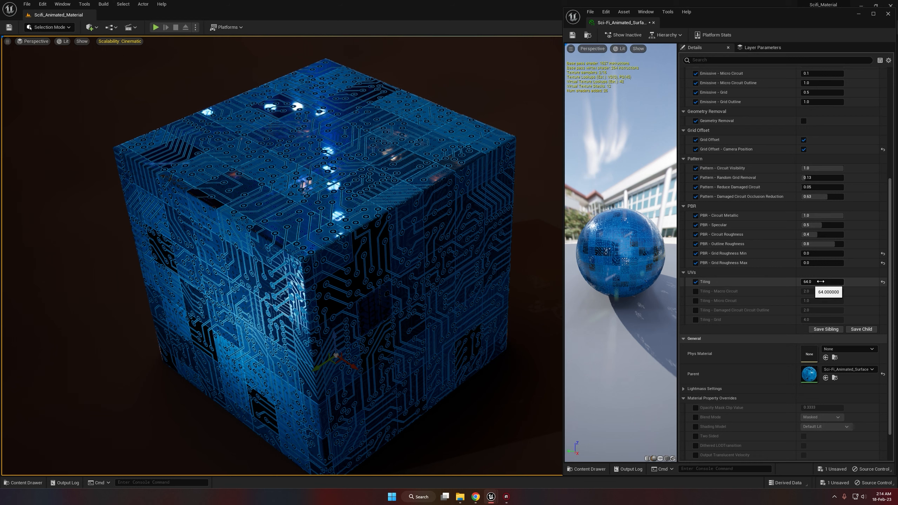
left_click_drag(823, 281, 847, 282)
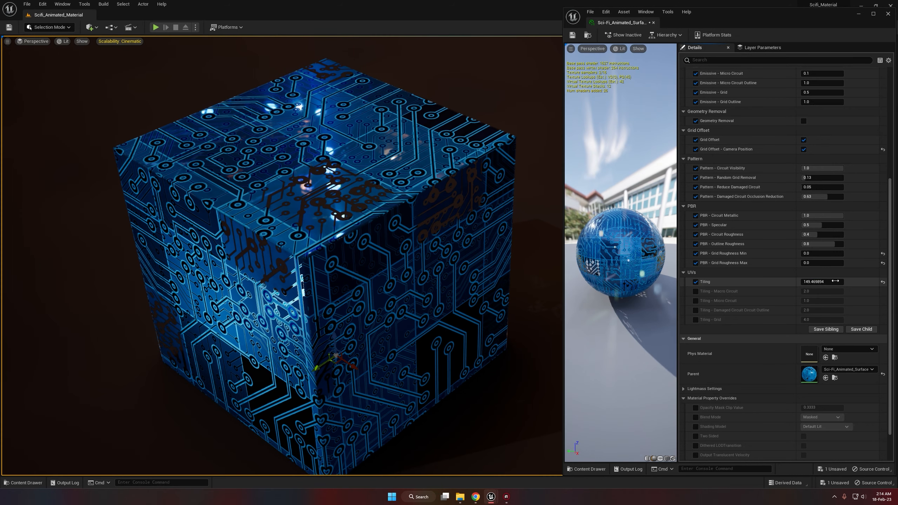
left_click(817, 281)
type("64")
key("Return")
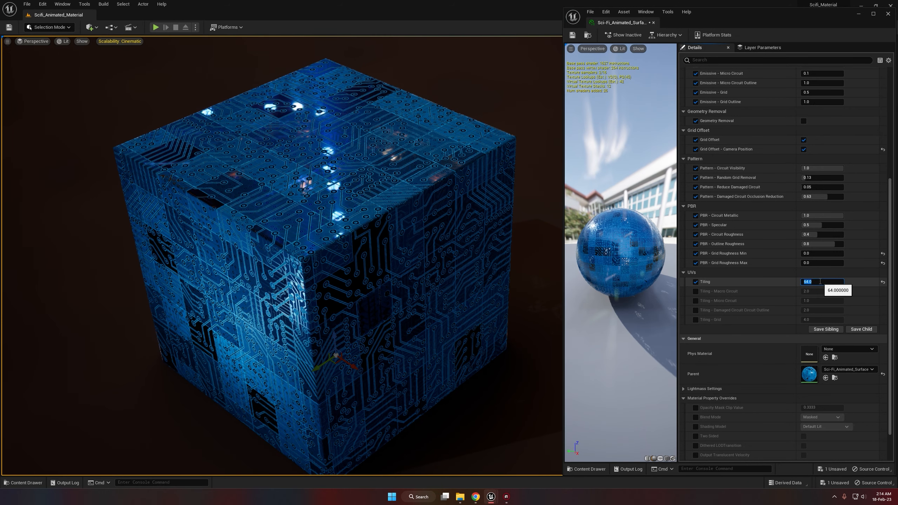
Step: Enable the UV overrides for Tiling - Macro Circuit, Micro Circuit, Damaged Circuit Circuit Outline and Grid
left_click(696, 291)
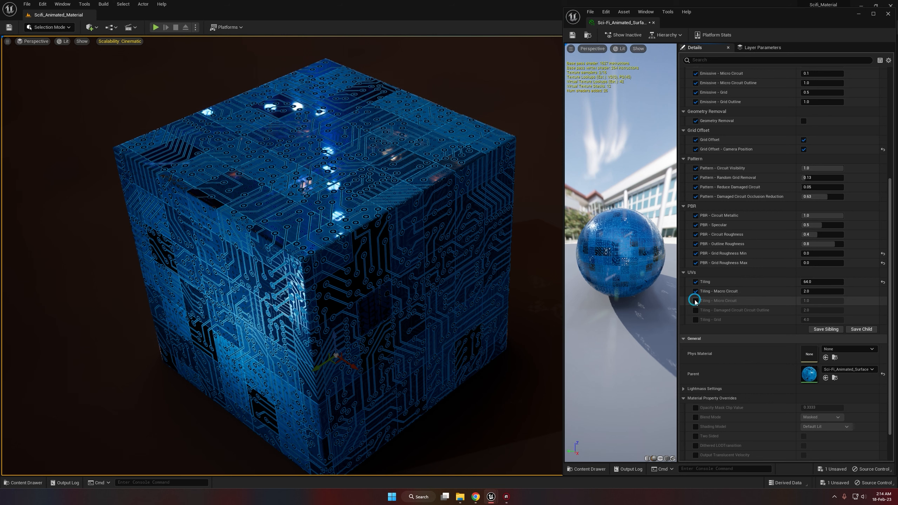
left_click(696, 301)
left_click(695, 310)
left_click(696, 319)
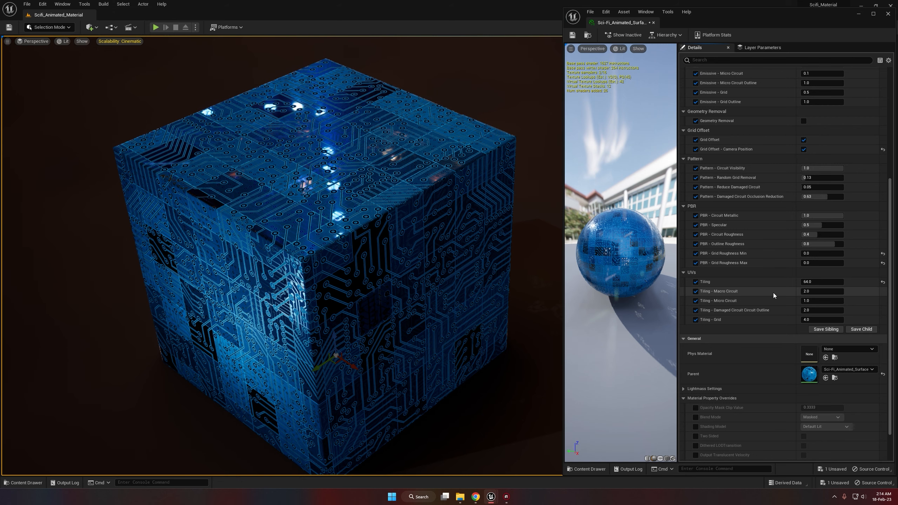
Step: Vary Tiling - Macro Circuit and return it to 2, and try Tiling - Micro Circuit at about 1.48 before resetting it
mouse_move(813, 294)
left_mouse_down()
mouse_move(856, 294)
mouse_move(812, 294)
mouse_move(829, 291)
left_mouse_up()
left_click(829, 291)
type("2")
key("Return")
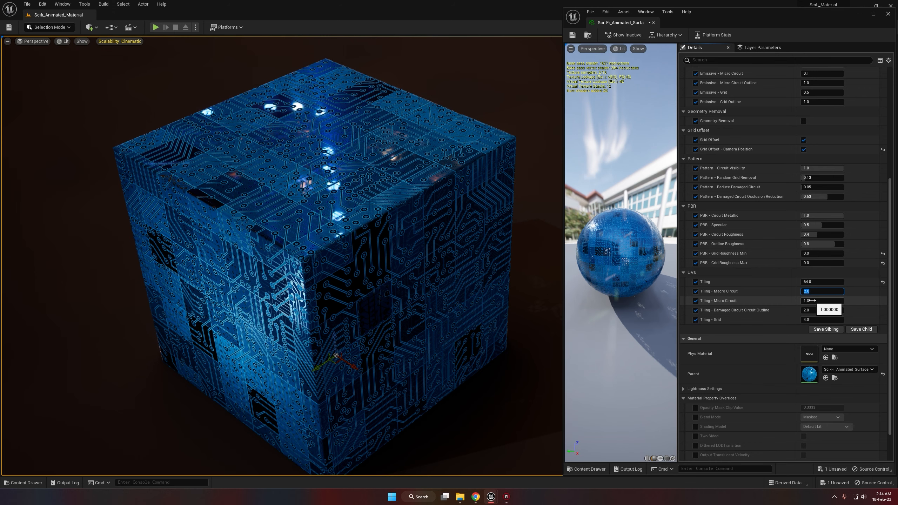
mouse_move(812, 300)
left_mouse_down()
mouse_move(830, 301)
mouse_move(819, 300)
left_mouse_up()
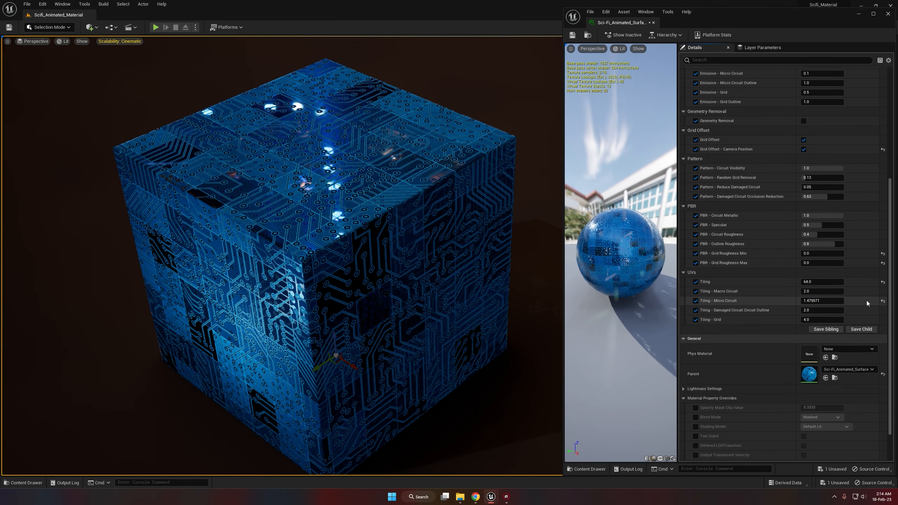
left_click(882, 301)
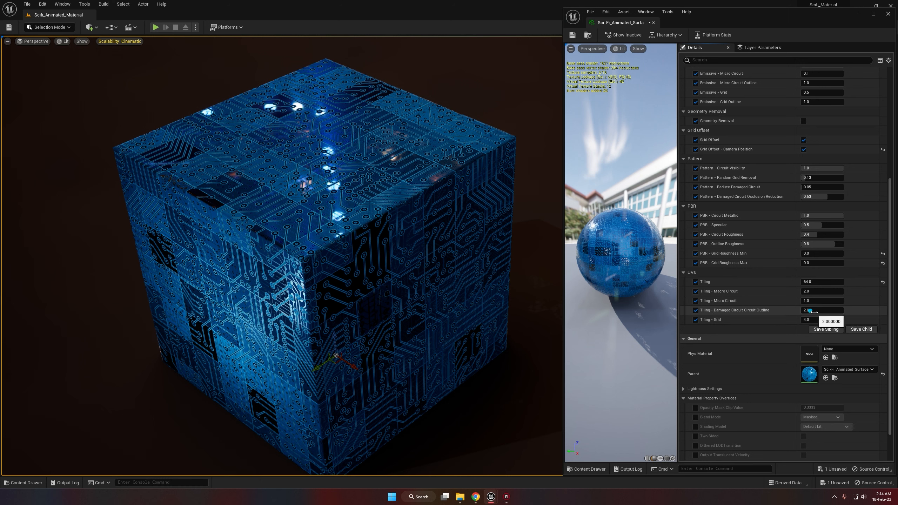
Step: Try Tiling - Damaged Circuit Circuit Outline at about 3.02 and inspect the cube from a higher angle
left_click_drag(813, 310, 835, 310)
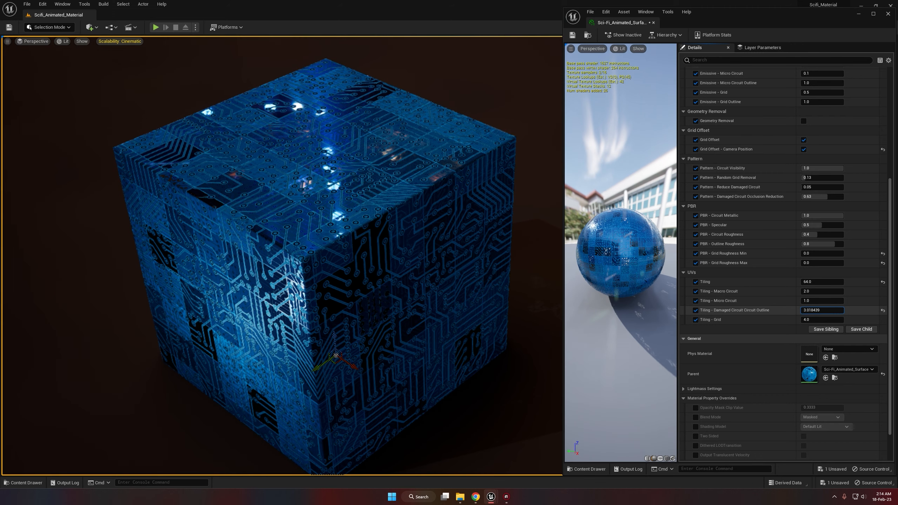
left_click_drag(305, 256, 311, 324, "alt")
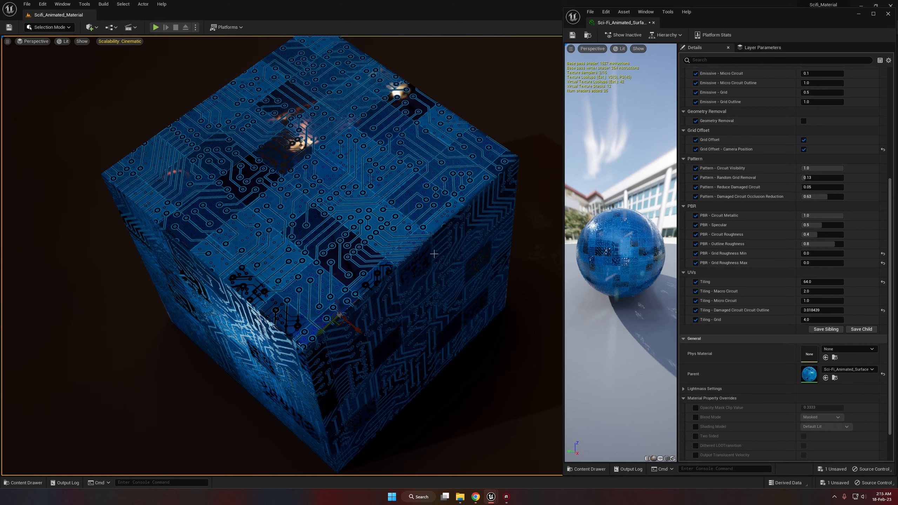
Step: Reset the main Emissive parameter to its default of 1.0
scroll(750, 258, "up", 3)
scroll(771, 247, "up", 3)
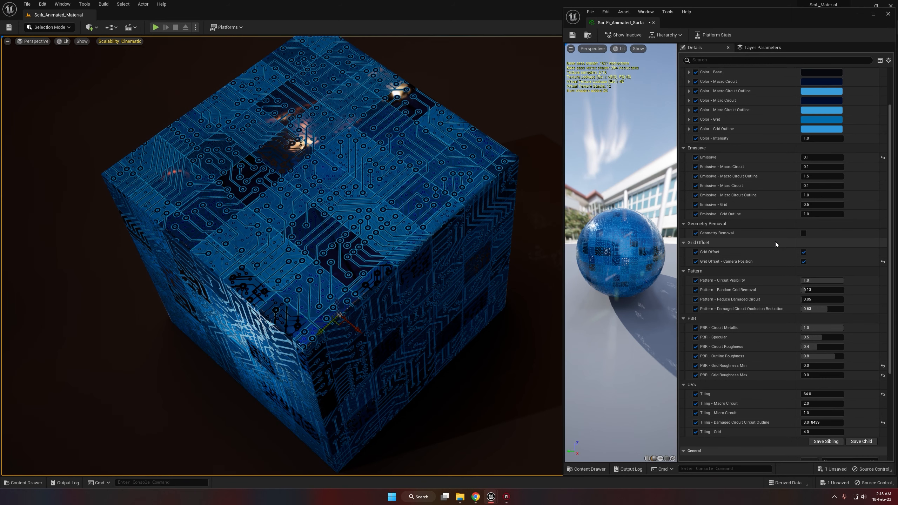
scroll(796, 234, "up", 3)
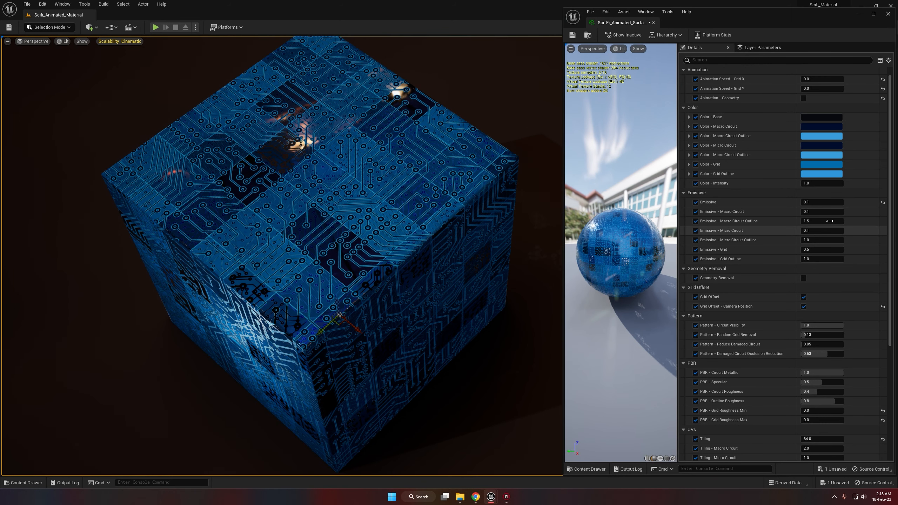
left_click(883, 203)
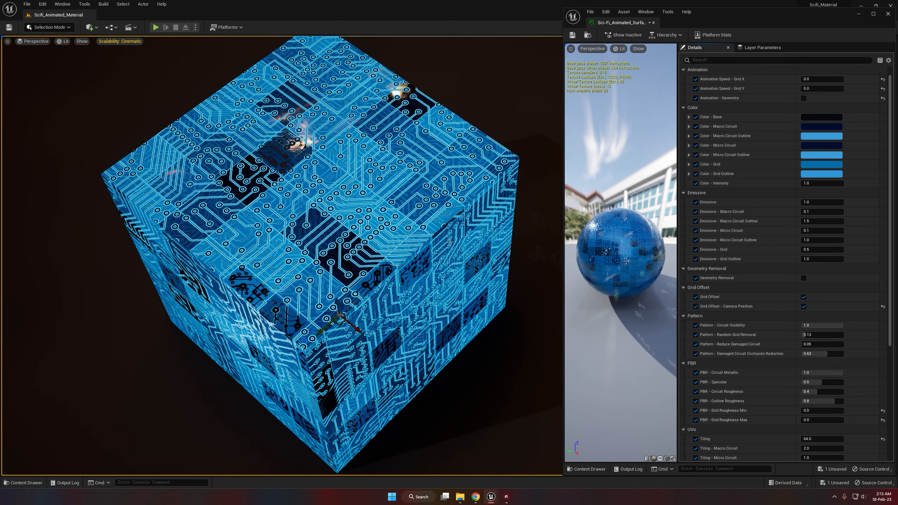
Step: Try Tiling - Damaged Circuit Circuit Outline at about 3.82, vary it further, and reset it to its default of 2.0
right_click_drag(355, 140, 291, 60)
scroll(282, 255, "up", 5)
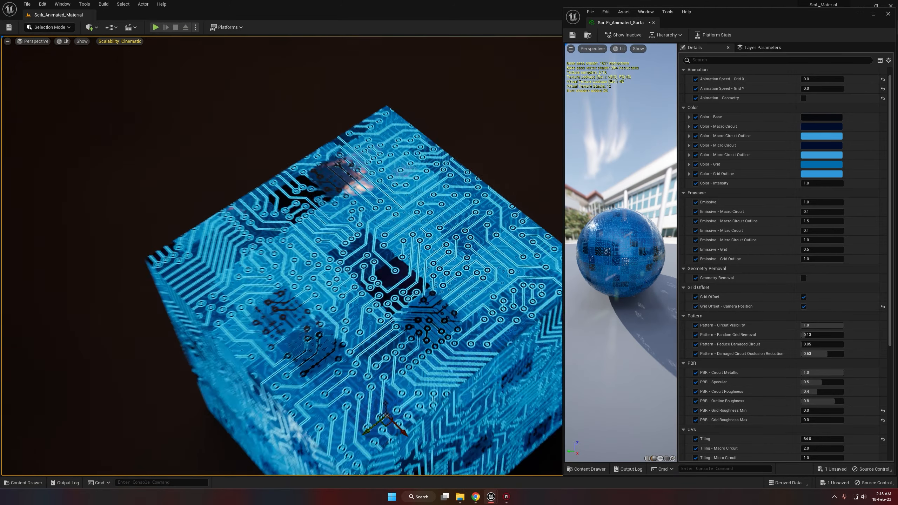
scroll(281, 255, "up", 2)
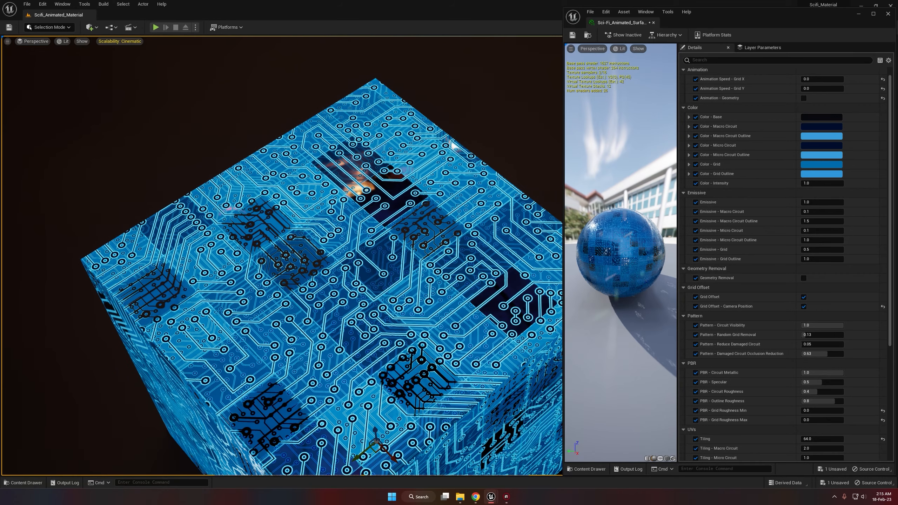
scroll(787, 407, "down", 5)
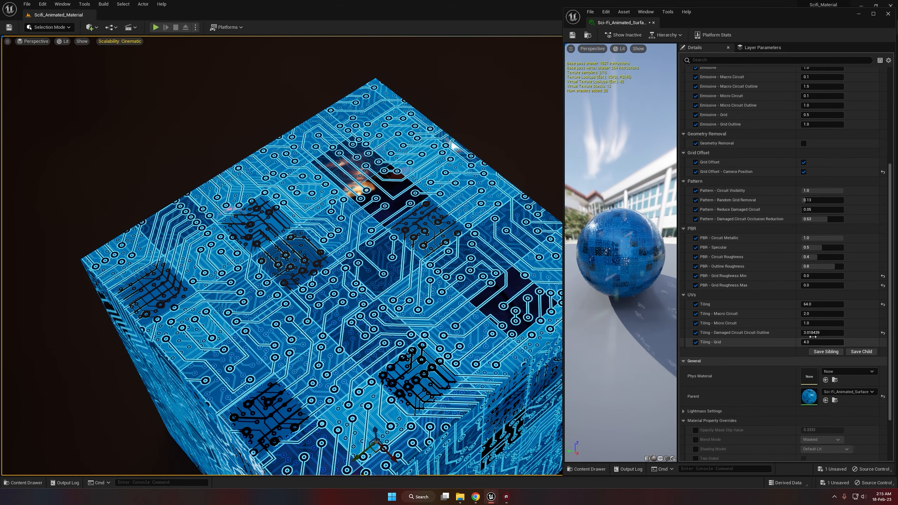
left_click_drag(814, 333, 835, 332)
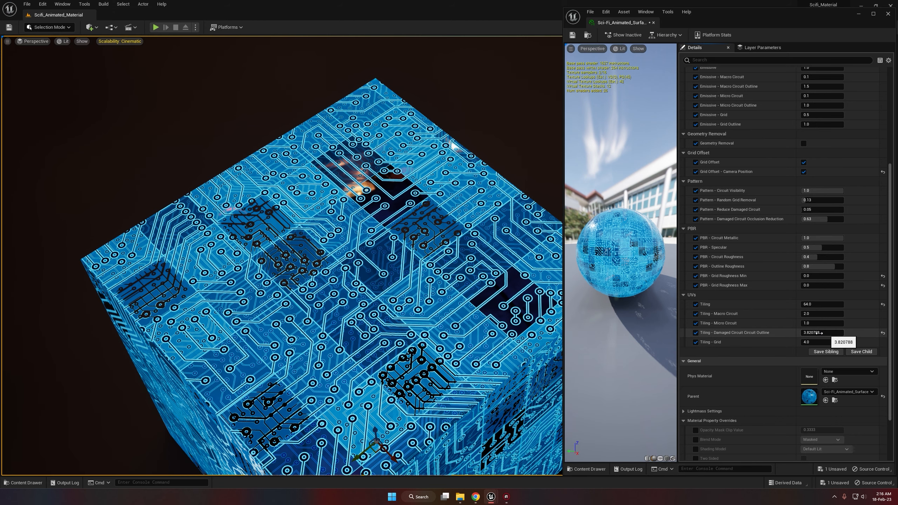
mouse_move(816, 332)
left_mouse_down()
mouse_move(839, 333)
mouse_move(822, 333)
left_mouse_up()
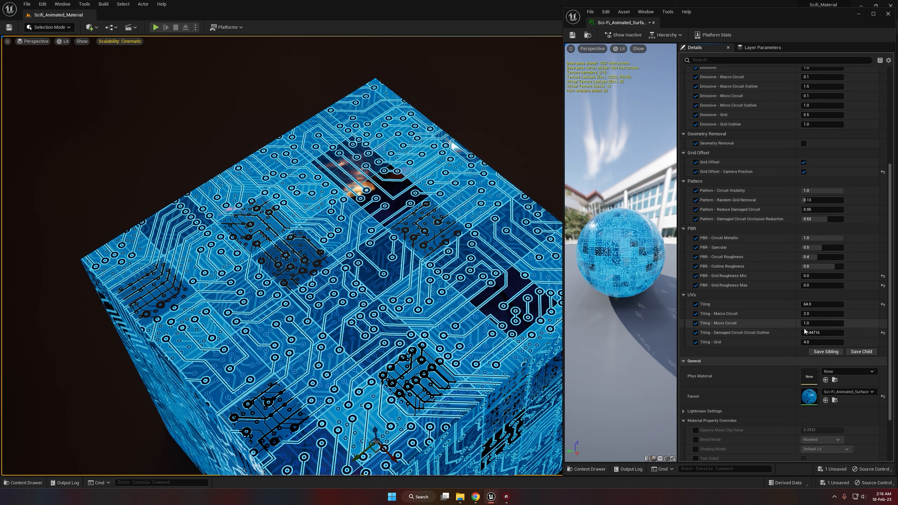
left_click(883, 334)
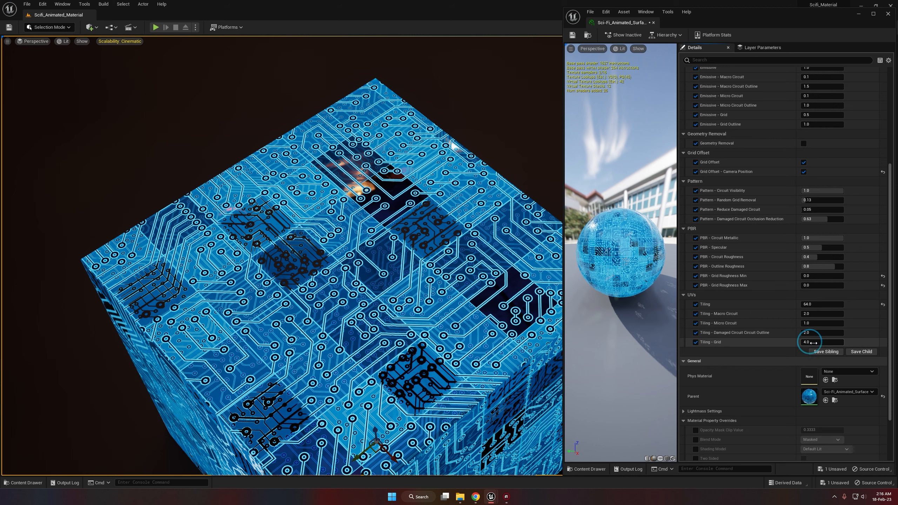
Step: Try Tiling - Grid at about 2.72 and reset it to its default of 4.0
mouse_move(814, 342)
left_mouse_down()
mouse_move(853, 342)
mouse_move(807, 343)
left_mouse_up()
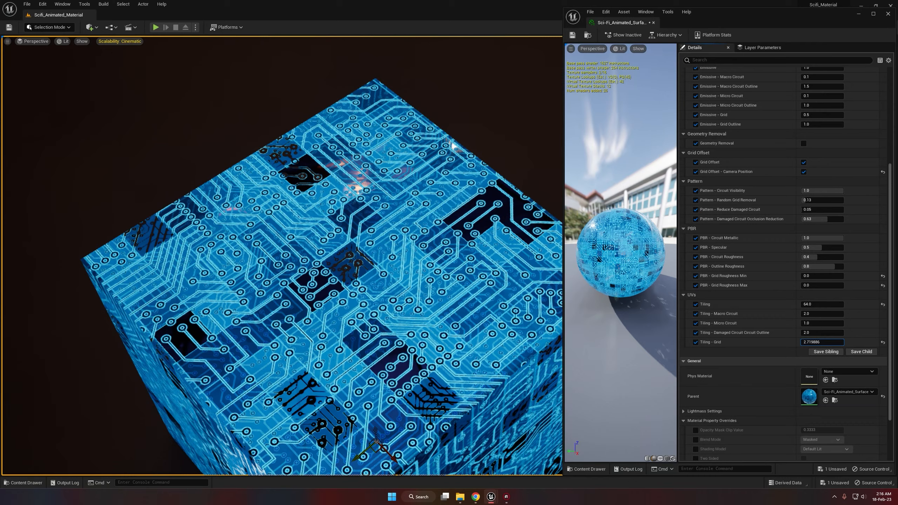
left_click(883, 343)
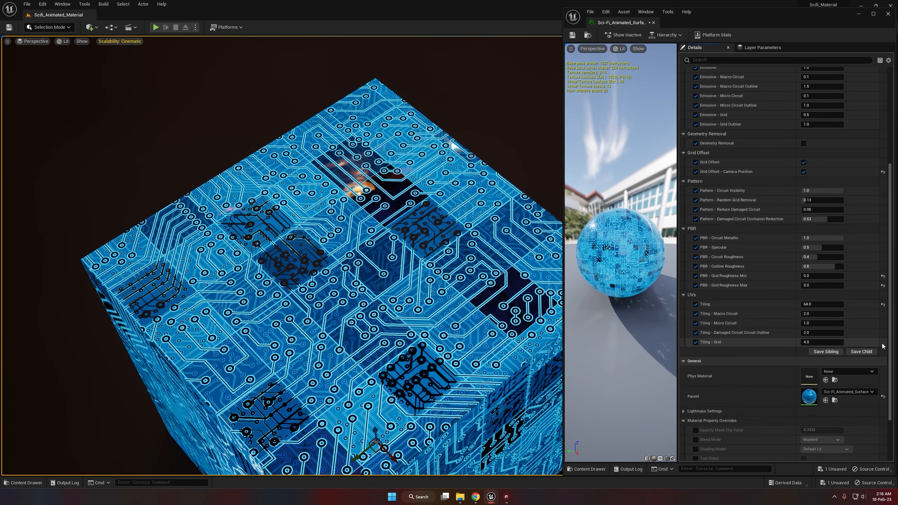